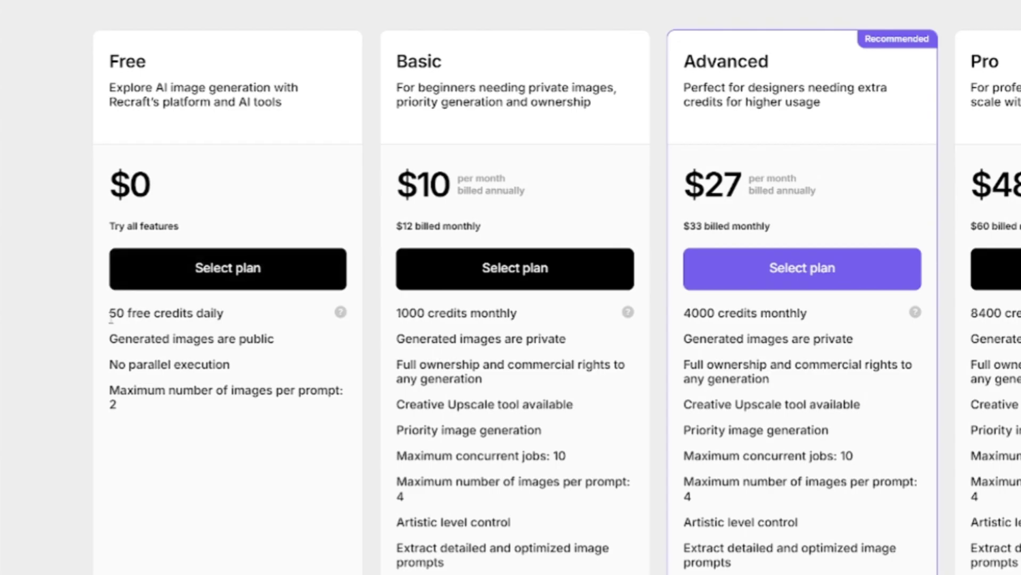
- Choose the Free plan, look at Earn credits, then delete all sample content from the canvas
{"action": "left_click", "coordinate": [137, 269]}
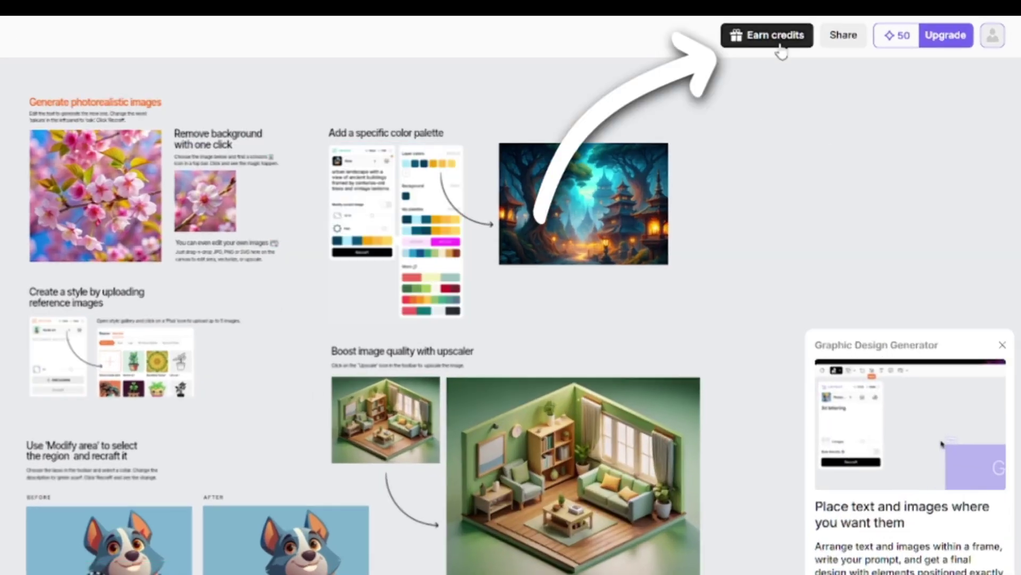
{"action": "left_click", "coordinate": [769, 35]}
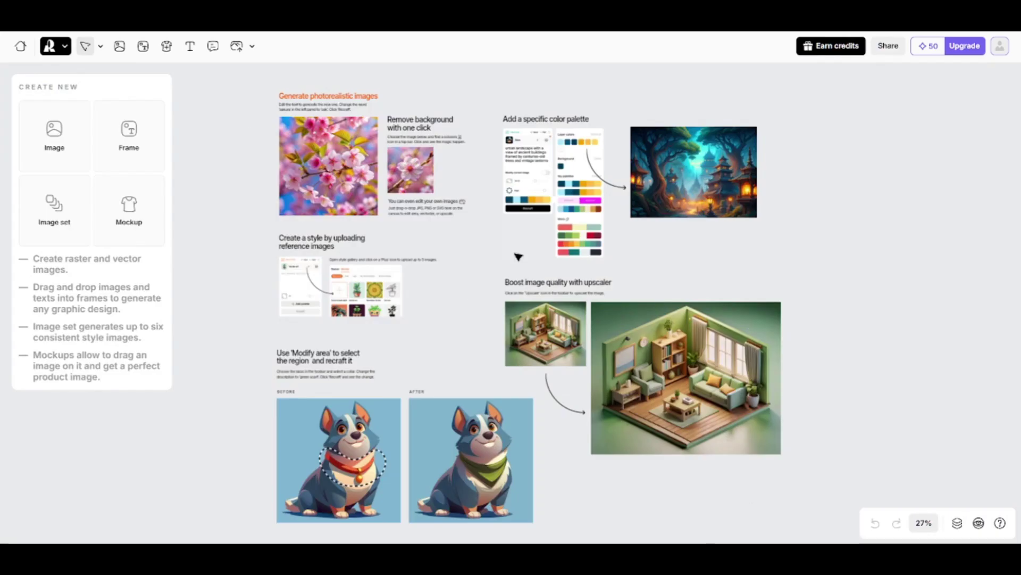
{"action": "key", "text": "ctrl+a"}
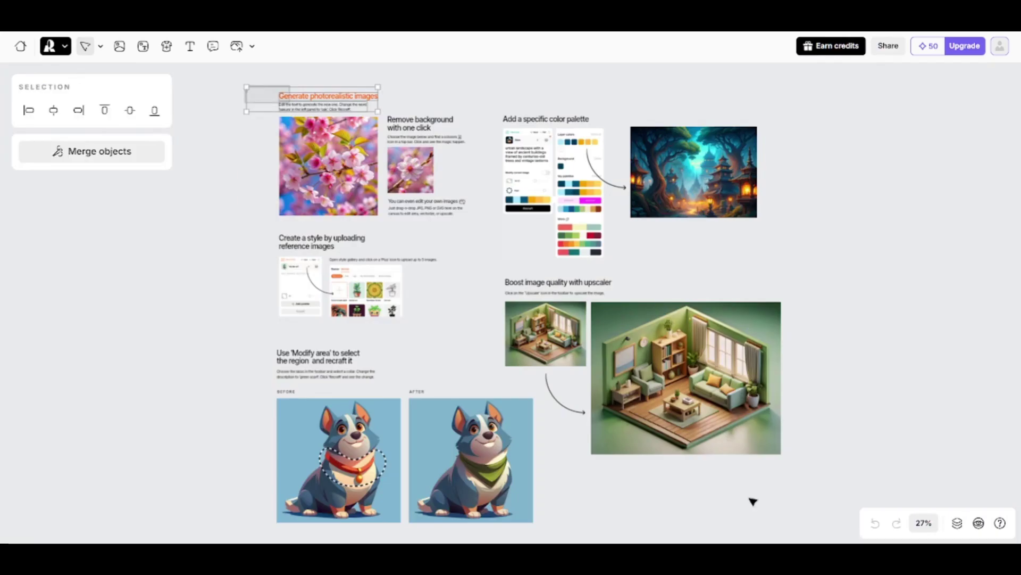
{"action": "key", "text": "Delete"}
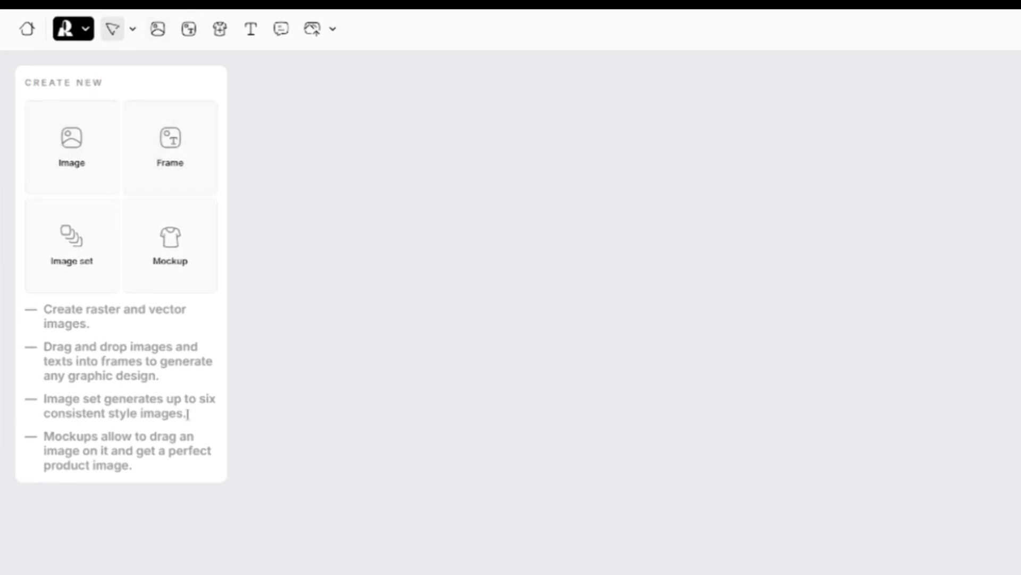
- Add a new image frame, resize it to 1109 × 1468 (3:4), and round its corners fully
{"action": "left_click", "coordinate": [90, 153]}
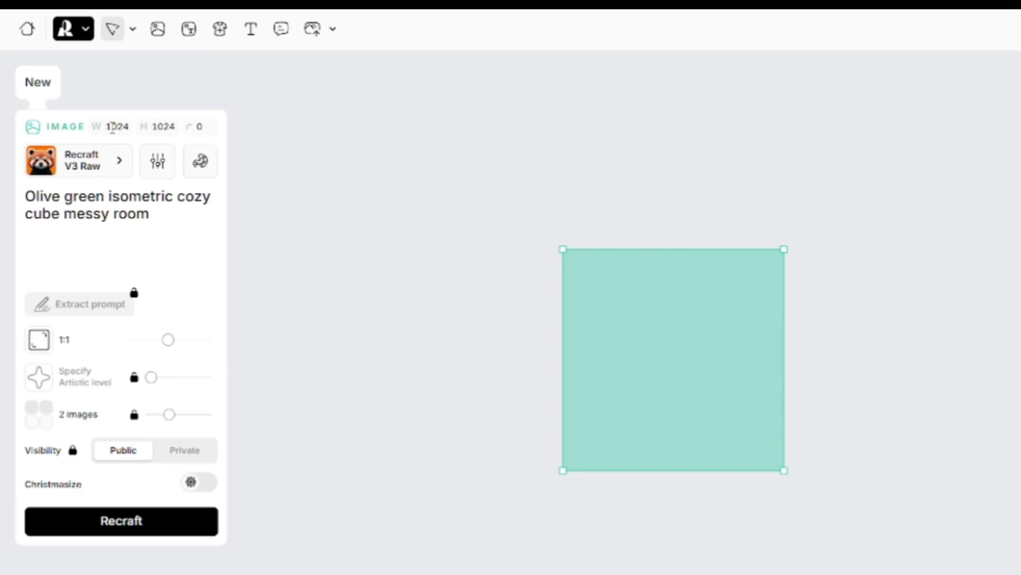
{"action": "mouse_move", "coordinate": [96, 126]}
{"action": "left_mouse_down"}
{"action": "mouse_move", "coordinate": [106, 131]}
{"action": "mouse_move", "coordinate": [98, 134]}
{"action": "left_mouse_up"}
{"action": "left_click_drag", "start_coordinate": [563, 249], "coordinate": [545, 154]}
{"action": "left_click", "coordinate": [200, 130]}
{"action": "type", "text": "10"}
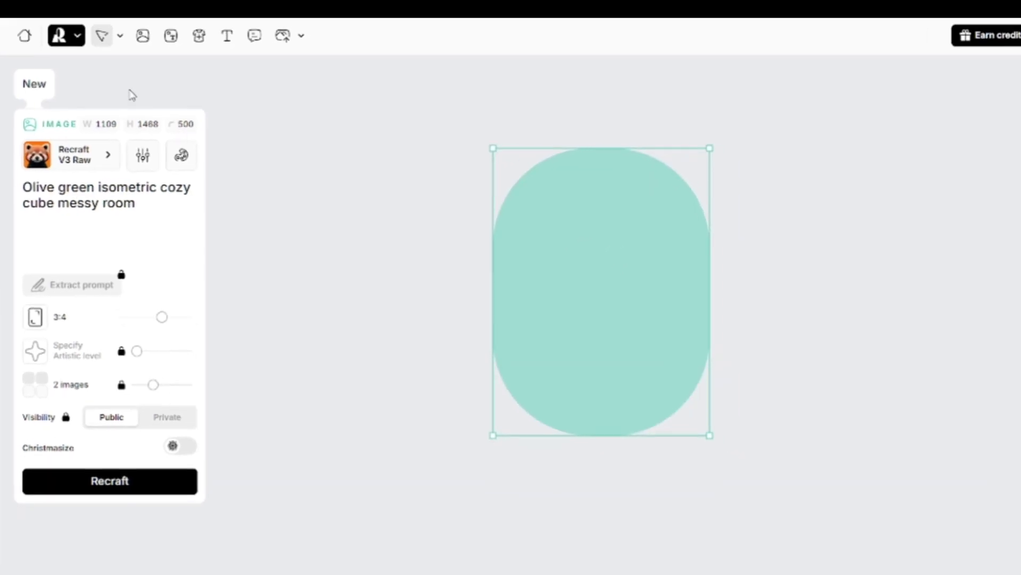
- Restore square corners and open the style gallery filtered to Photorealism styles from all models
{"action": "key", "text": "ctrl+z"}
{"action": "left_click", "coordinate": [152, 146]}
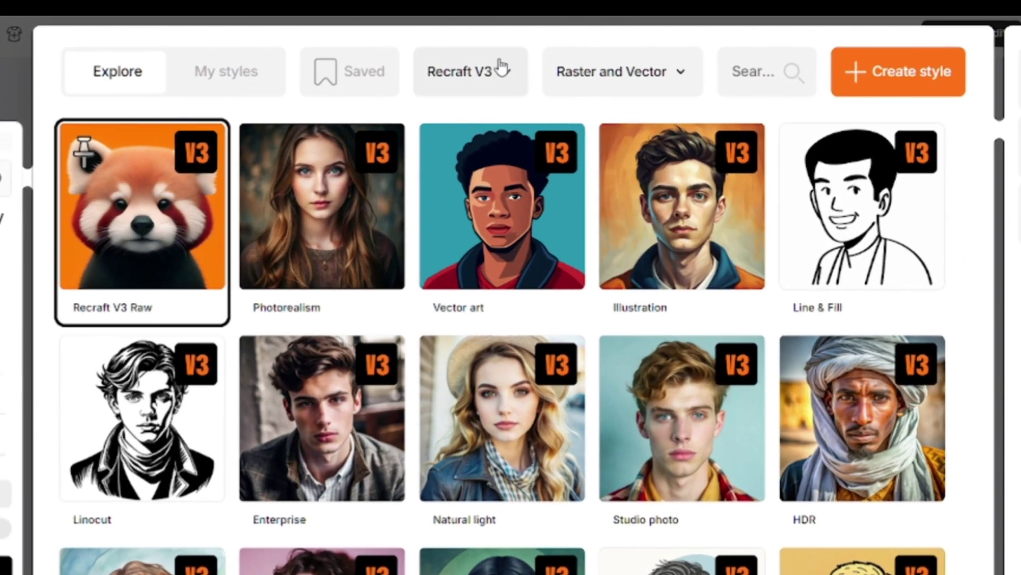
{"action": "left_click", "coordinate": [500, 68]}
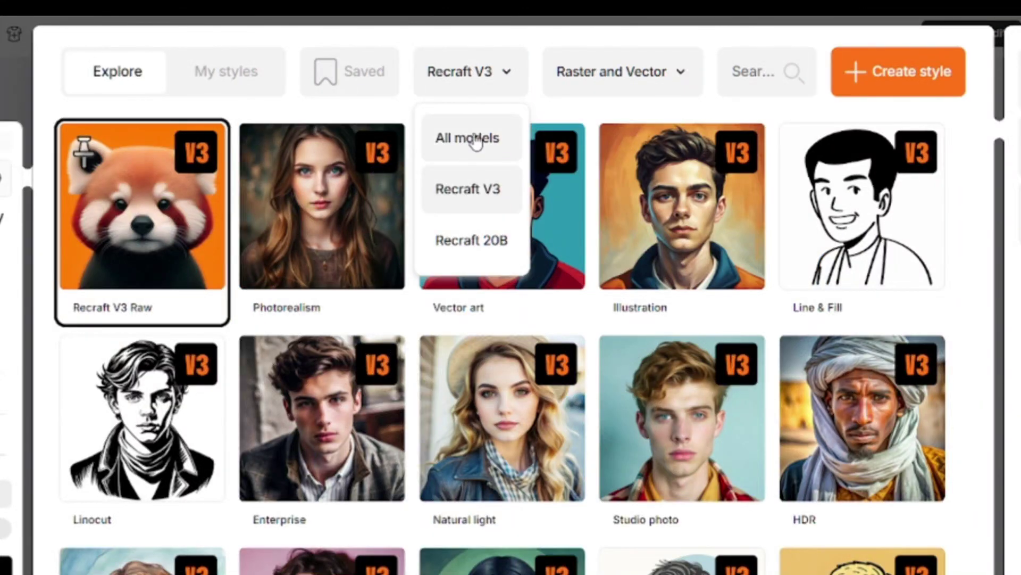
{"action": "left_click", "coordinate": [486, 139]}
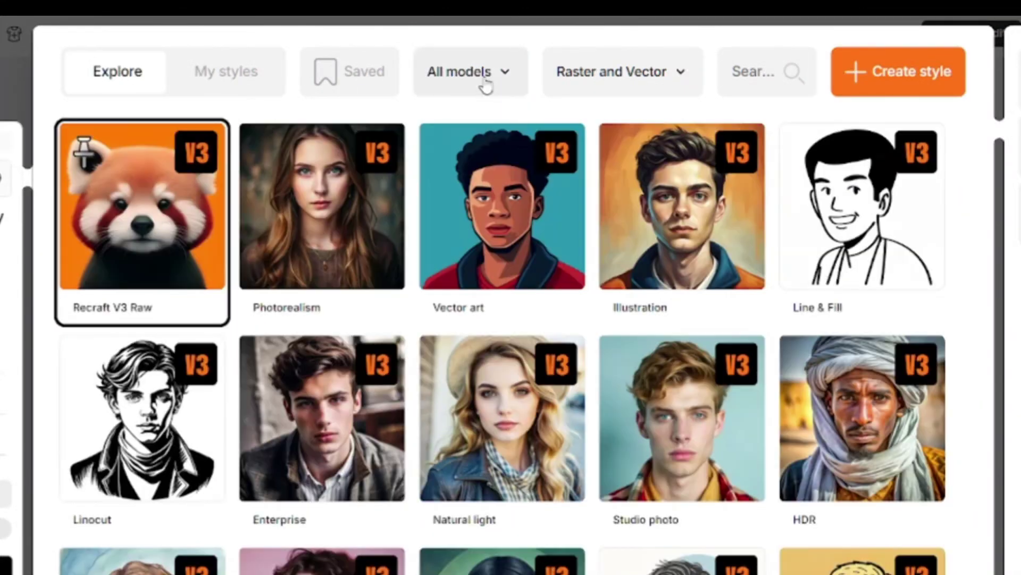
{"action": "left_click", "coordinate": [608, 84]}
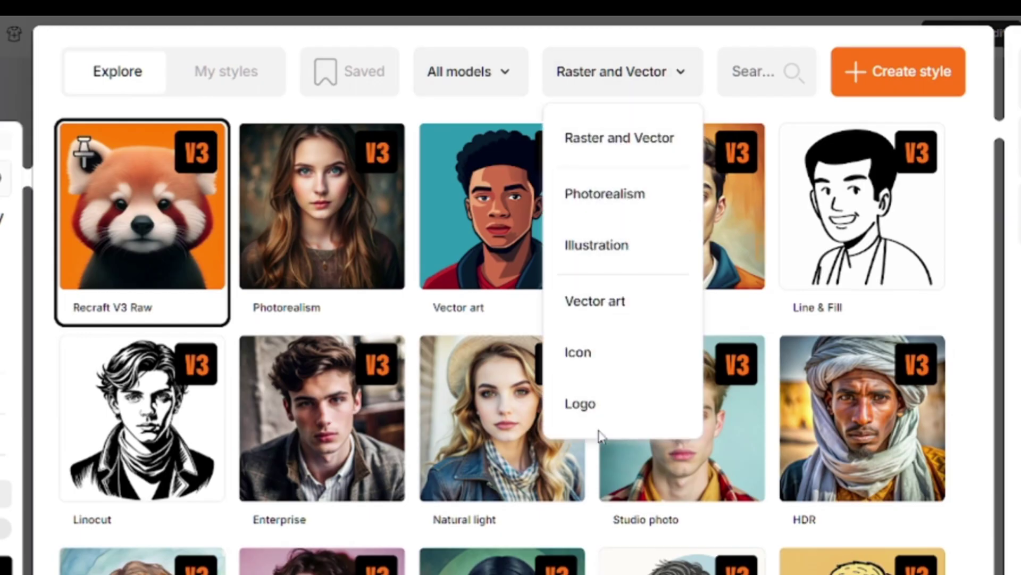
{"action": "left_click", "coordinate": [608, 195]}
{"action": "scroll", "coordinate": [442, 150], "scroll_direction": "down", "scroll_amount": 8}
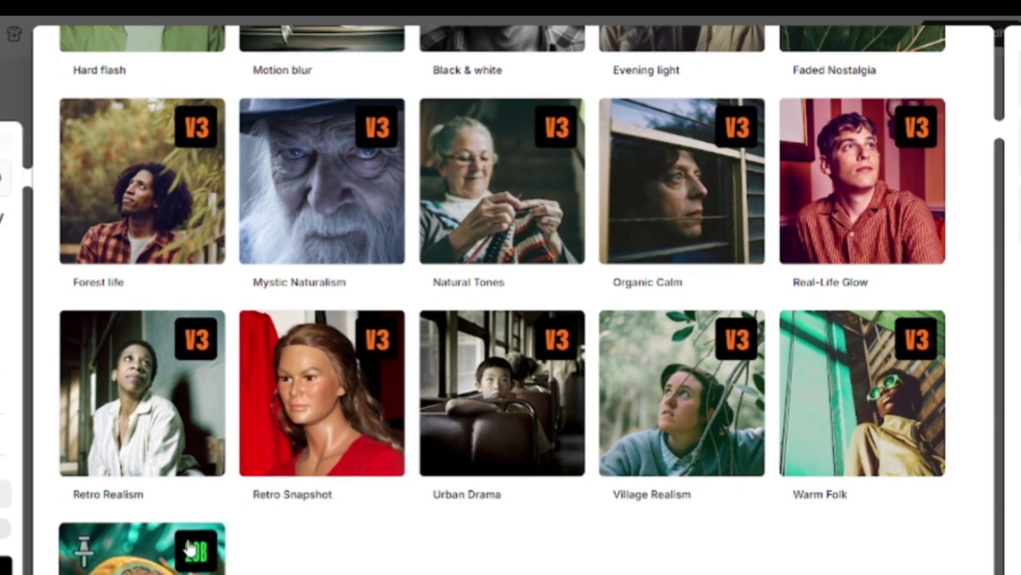
{"action": "scroll", "coordinate": [444, 339], "scroll_direction": "up", "scroll_amount": 8}
- Browse the Illustration, Icon and Logo styles, then return to Photorealism near Blossom Glow
{"action": "left_click", "coordinate": [621, 75]}
{"action": "left_click", "coordinate": [613, 245]}
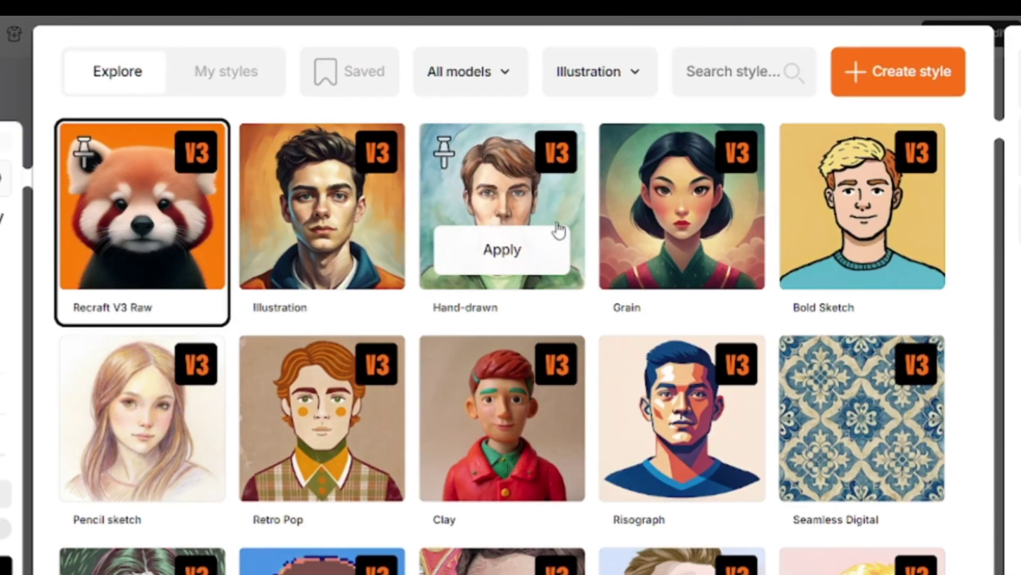
{"action": "scroll", "coordinate": [612, 274], "scroll_direction": "down", "scroll_amount": 10}
{"action": "scroll", "coordinate": [604, 332], "scroll_direction": "up", "scroll_amount": 9}
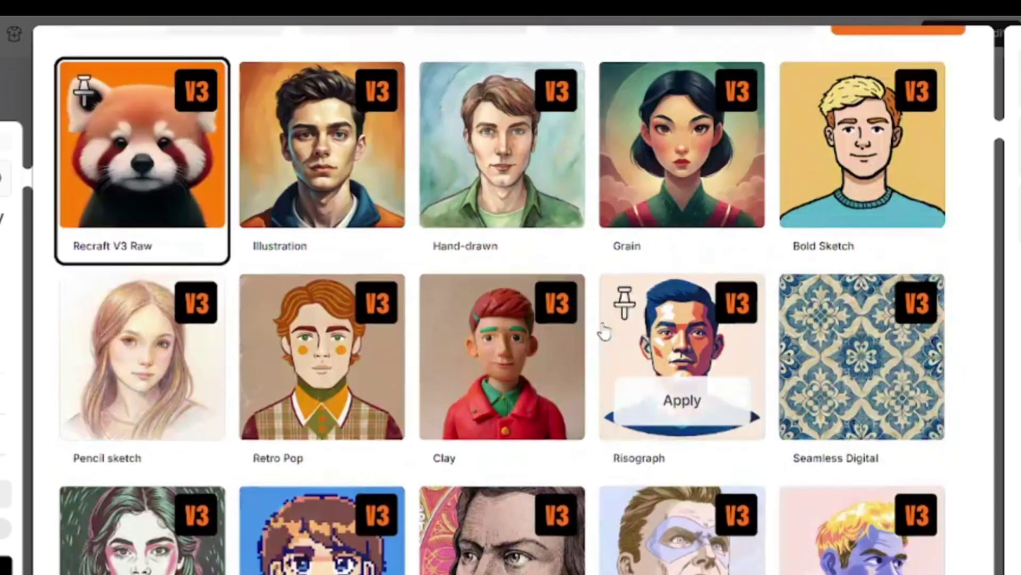
{"action": "scroll", "coordinate": [605, 333], "scroll_direction": "up", "scroll_amount": 2}
{"action": "left_click", "coordinate": [605, 70]}
{"action": "left_click", "coordinate": [611, 357]}
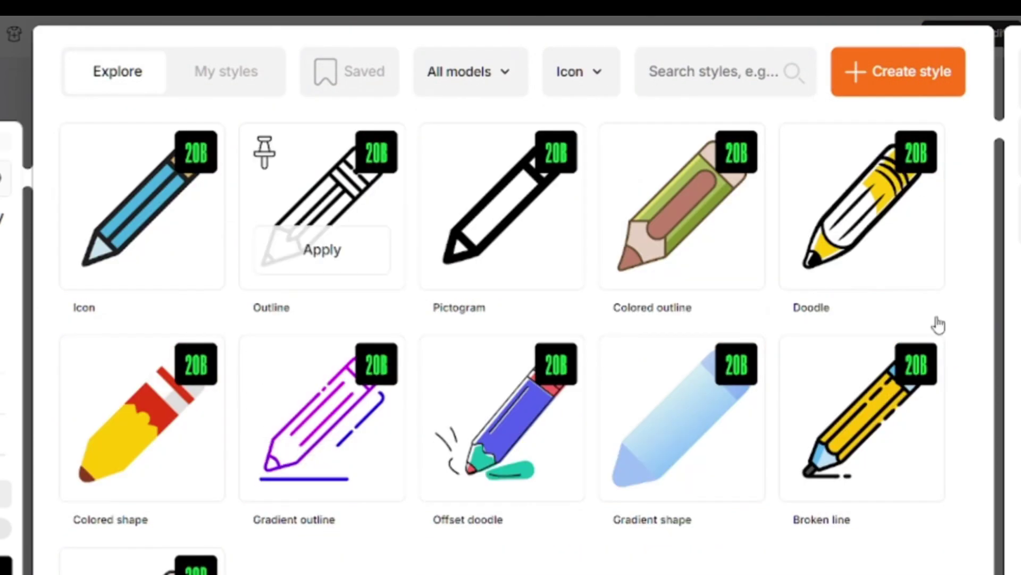
{"action": "left_click", "coordinate": [590, 73]}
{"action": "left_click", "coordinate": [588, 410]}
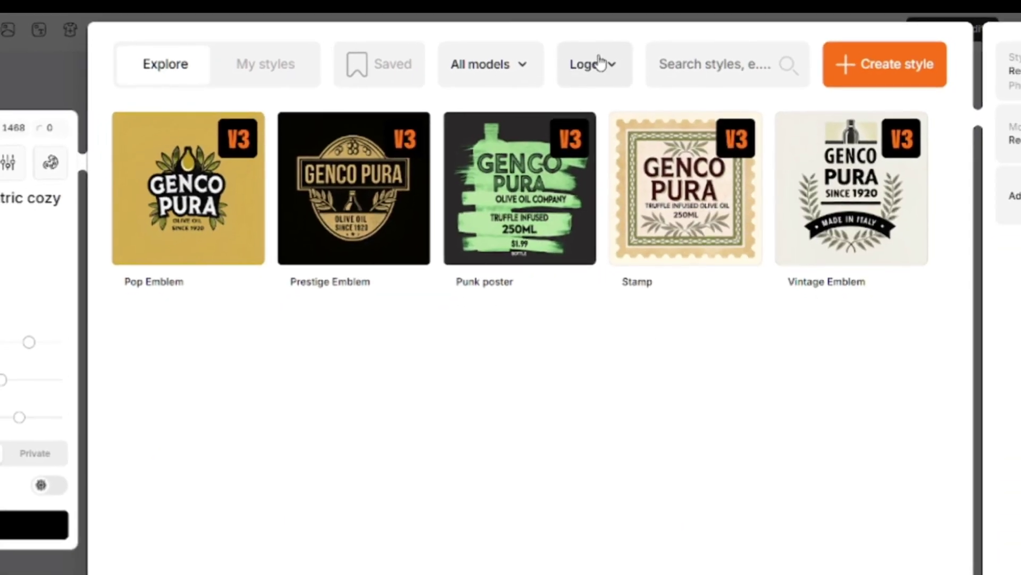
{"action": "left_click", "coordinate": [601, 63]}
{"action": "left_click", "coordinate": [622, 181]}
{"action": "scroll", "coordinate": [399, 326], "scroll_direction": "down", "scroll_amount": 5}
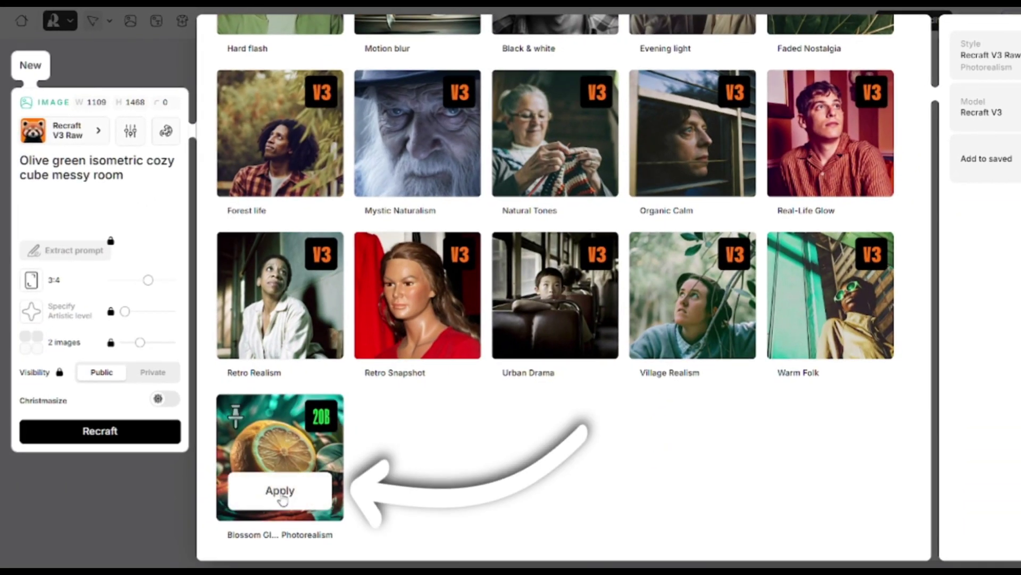
- Apply Blossom Glow with the prompt '21-years-old girl in jungle with colorful flowers', excluding animals
{"action": "left_click", "coordinate": [280, 490]}
{"action": "key", "text": "ctrl+a"}
{"action": "type", "text": "21-years-old girl in"}
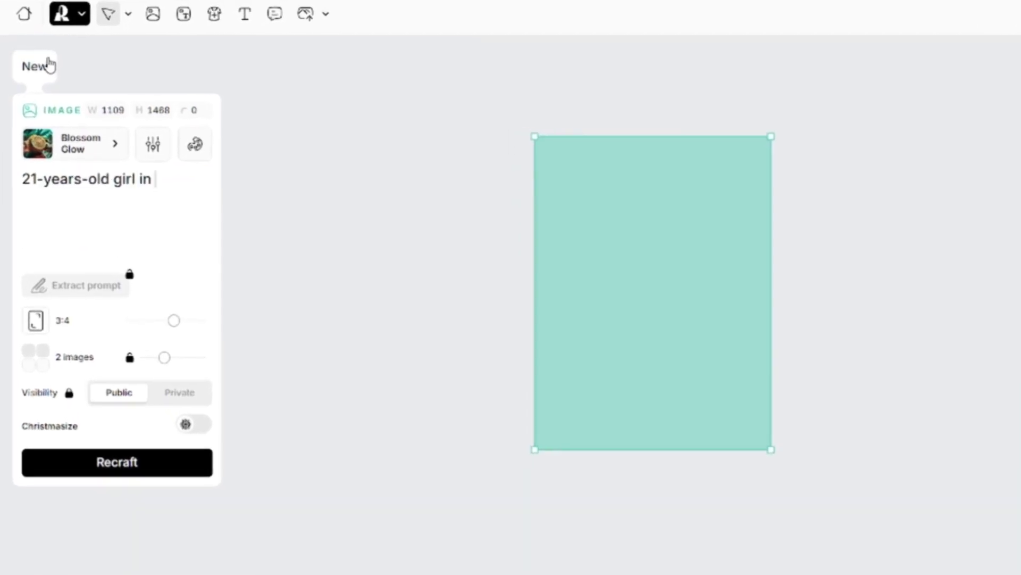
{"action": "left_click", "coordinate": [148, 157]}
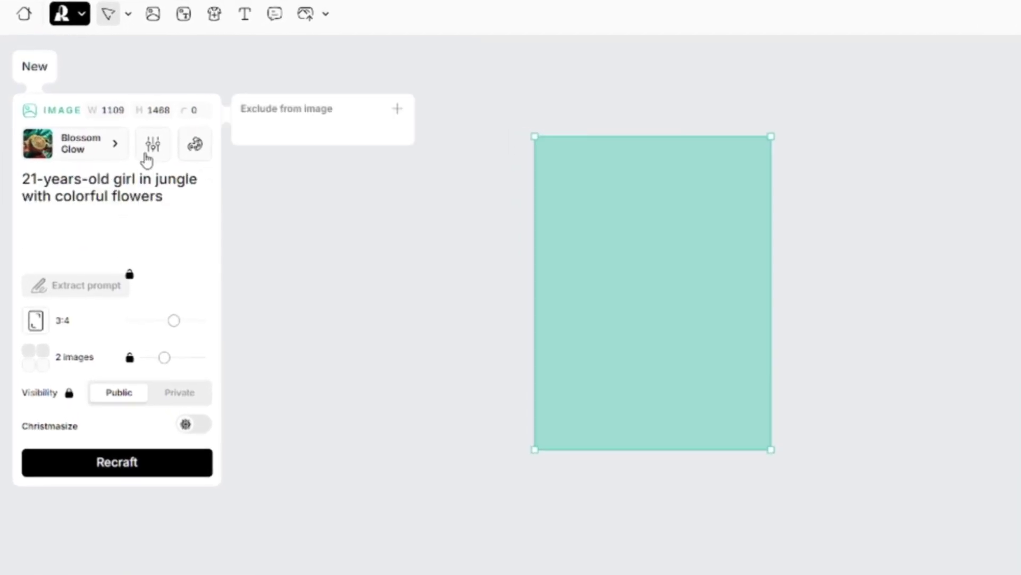
{"action": "left_click", "coordinate": [312, 121]}
{"action": "type", "text": "animals"}
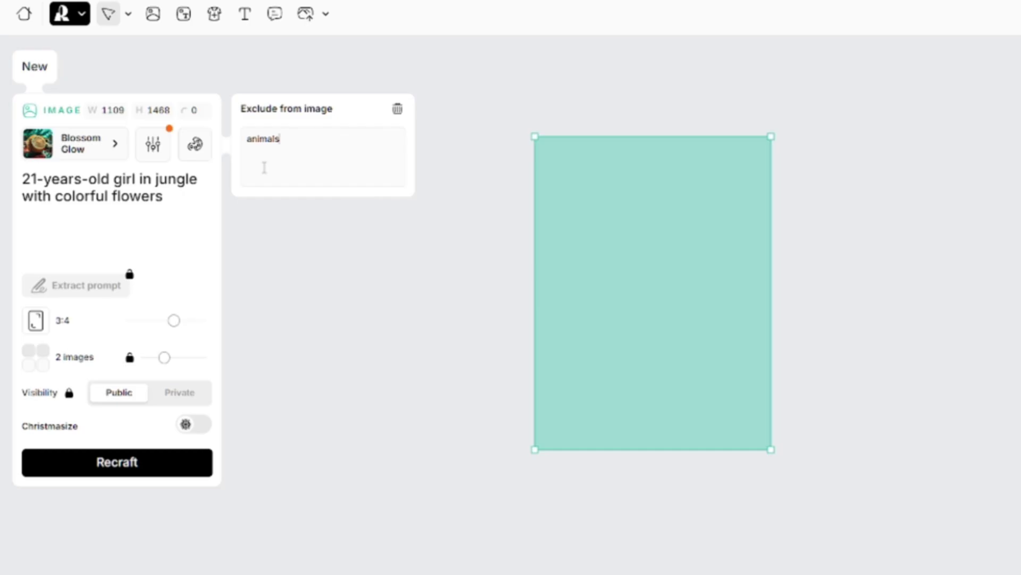
- Add and then clear a palette colour, and generate the jungle-girl images
{"action": "left_click", "coordinate": [188, 141]}
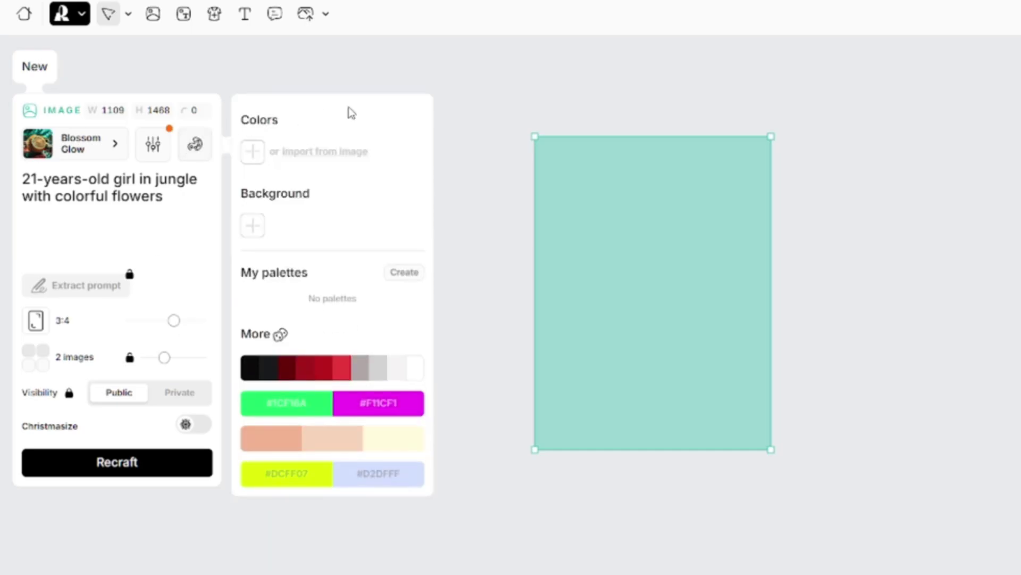
{"action": "left_click", "coordinate": [252, 155]}
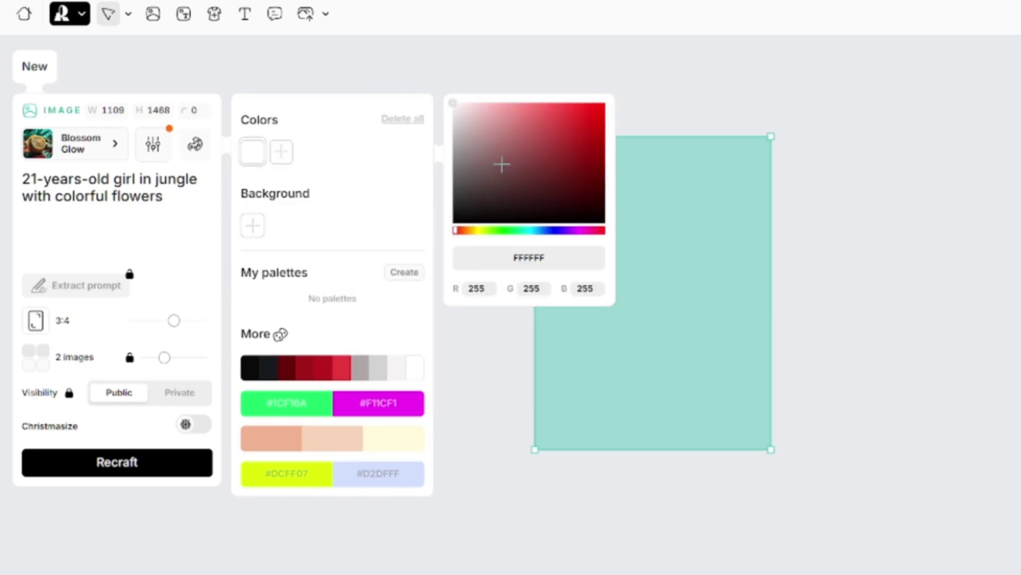
{"action": "left_click", "coordinate": [408, 120]}
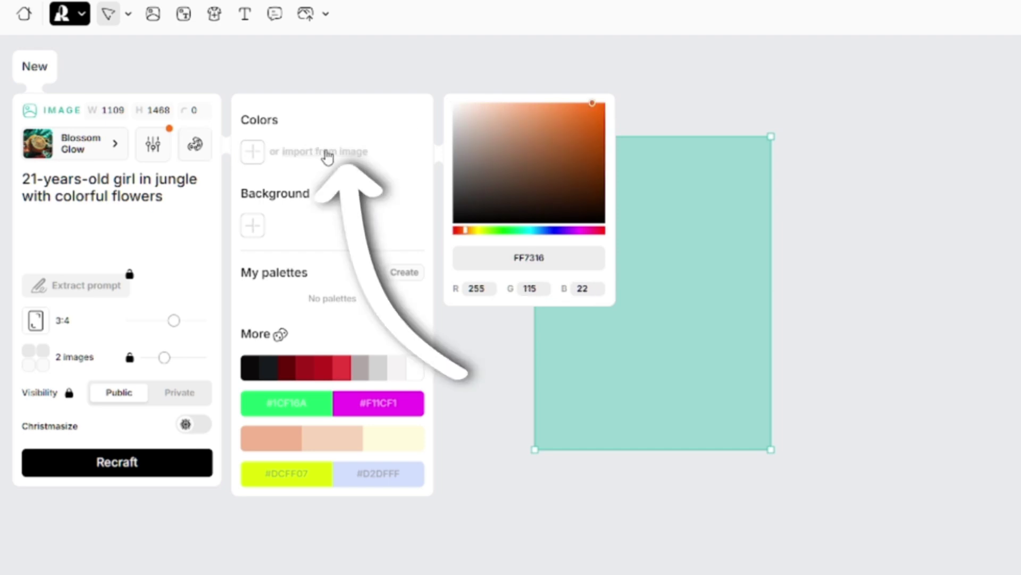
{"action": "left_click", "coordinate": [124, 225]}
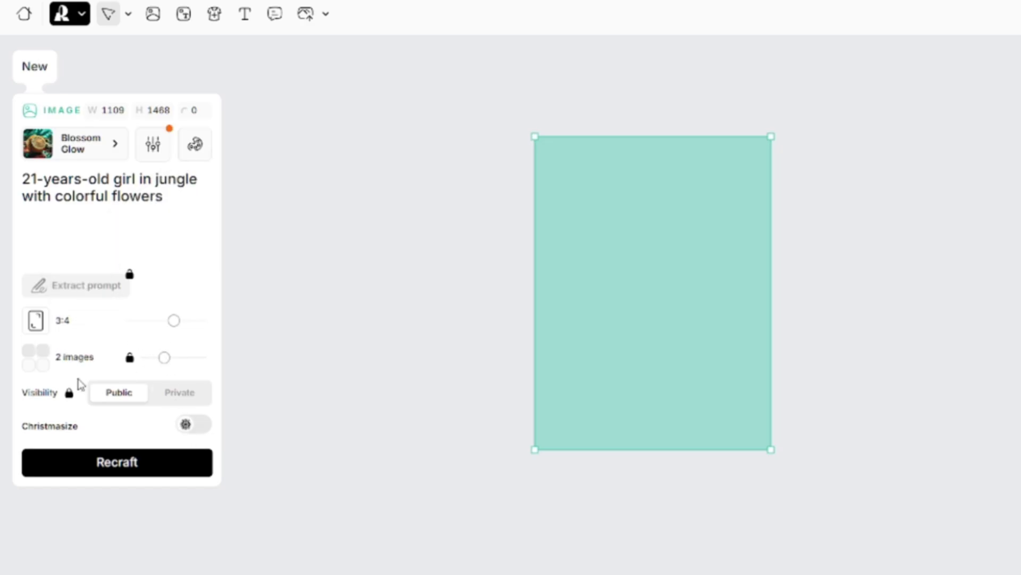
{"action": "left_click", "coordinate": [117, 468]}
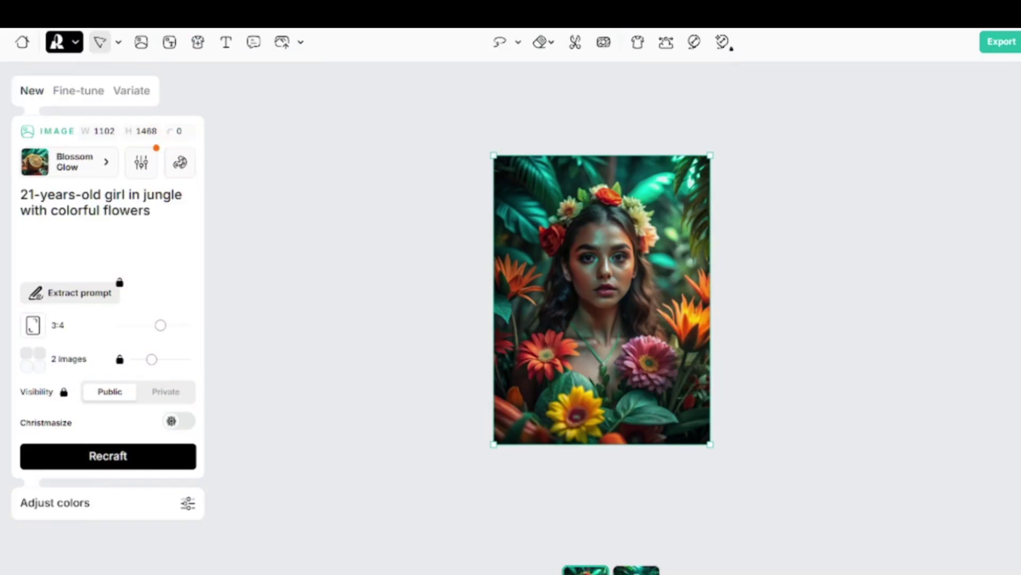
- Add 'blonde british' to the prompt and fill the palette with pink, yellow, greens, teal, brown, peach and purple
{"action": "type", "text": "blonde british"}
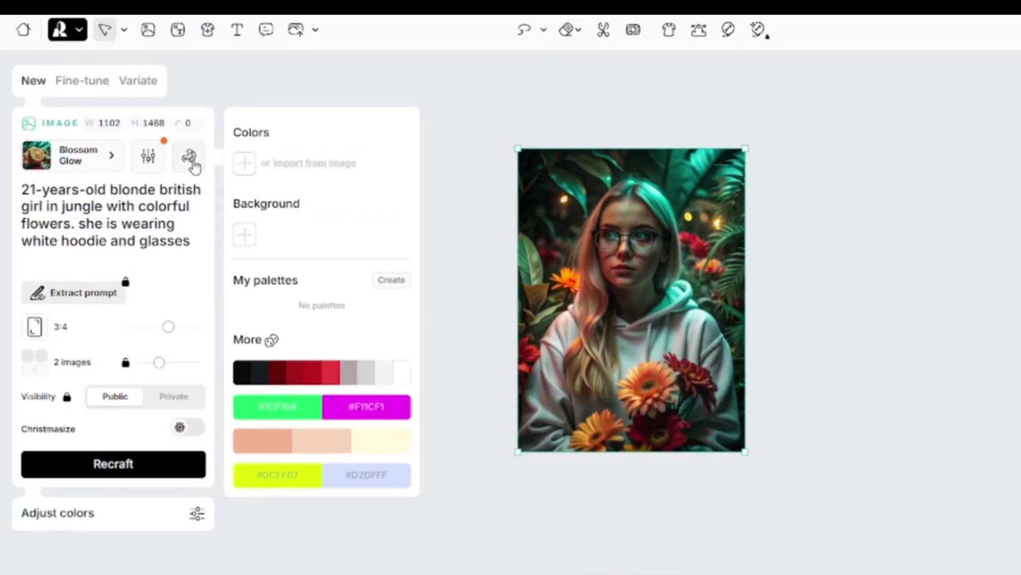
{"action": "left_click", "coordinate": [245, 162]}
{"action": "left_click", "coordinate": [270, 164]}
{"action": "left_click", "coordinate": [298, 164]}
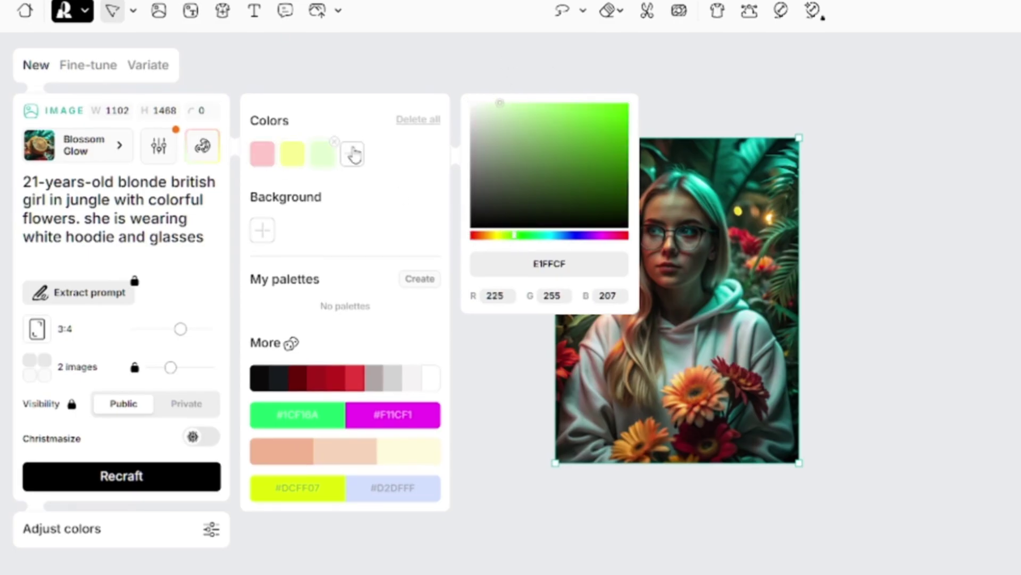
{"action": "left_click", "coordinate": [353, 155]}
{"action": "left_click", "coordinate": [382, 154]}
{"action": "left_click", "coordinate": [413, 155]}
{"action": "left_click", "coordinate": [263, 183]}
{"action": "left_click", "coordinate": [292, 184]}
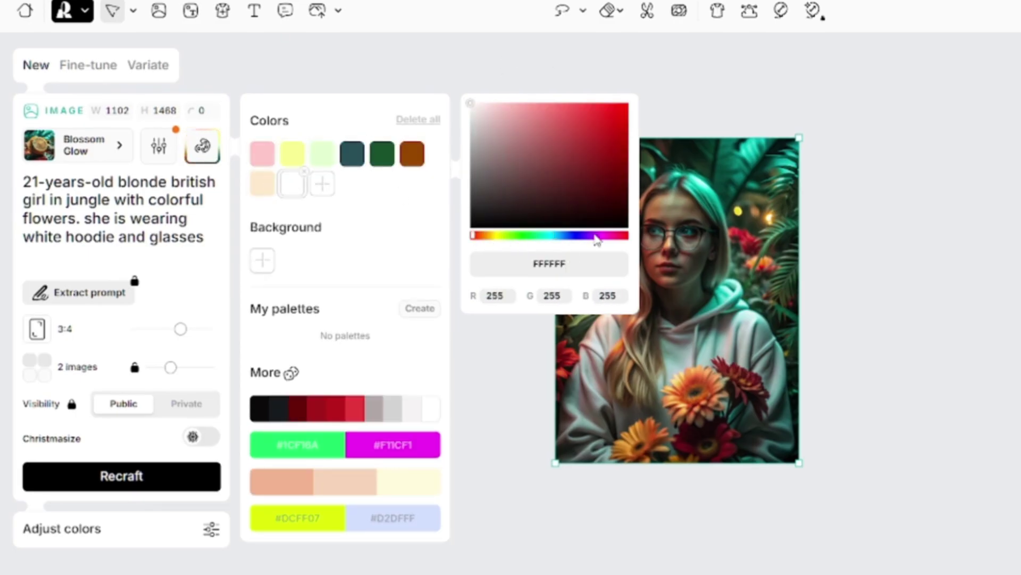
{"action": "left_click", "coordinate": [597, 239]}
- Switch to 14:10, prefix the prompt with 'close-up of happy', generate, then delete all palette colours
{"action": "left_click_drag", "start_coordinate": [181, 329], "coordinate": [154, 329]}
{"action": "left_click", "coordinate": [23, 181]}
{"action": "type", "text": "close-"}
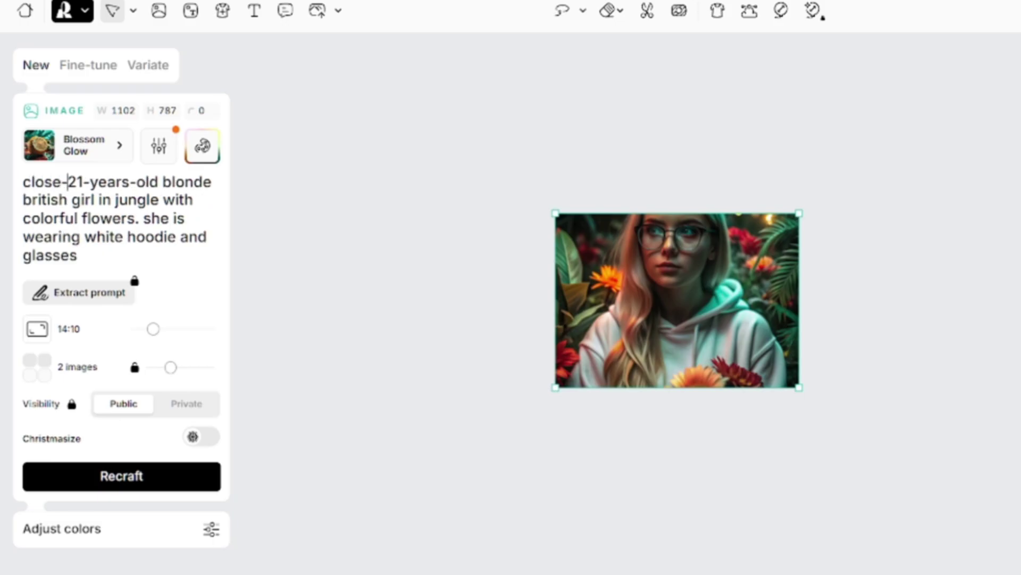
{"action": "type", "text": "up of happy 21-"}
{"action": "left_click", "coordinate": [143, 142]}
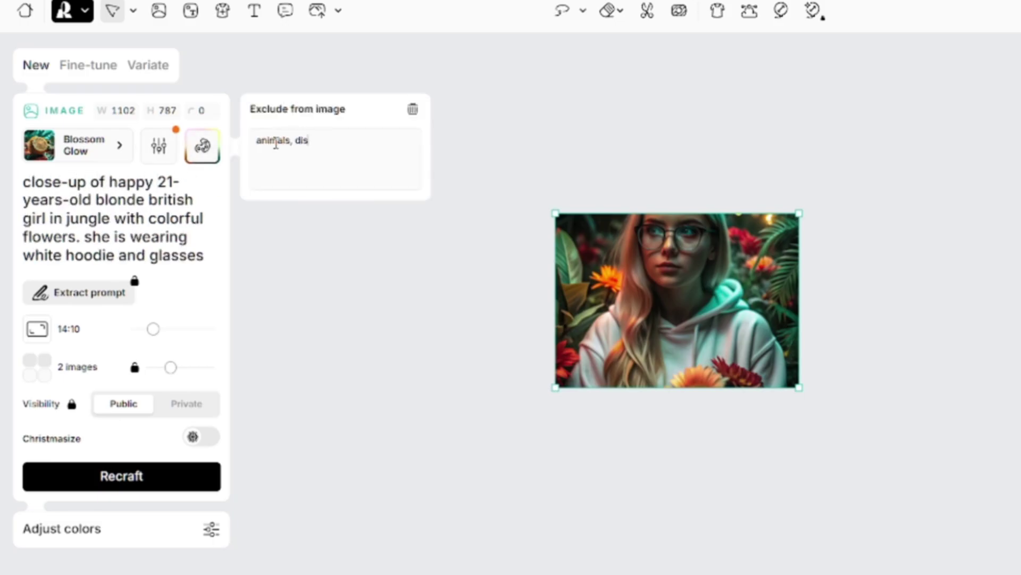
{"action": "left_click", "coordinate": [89, 468]}
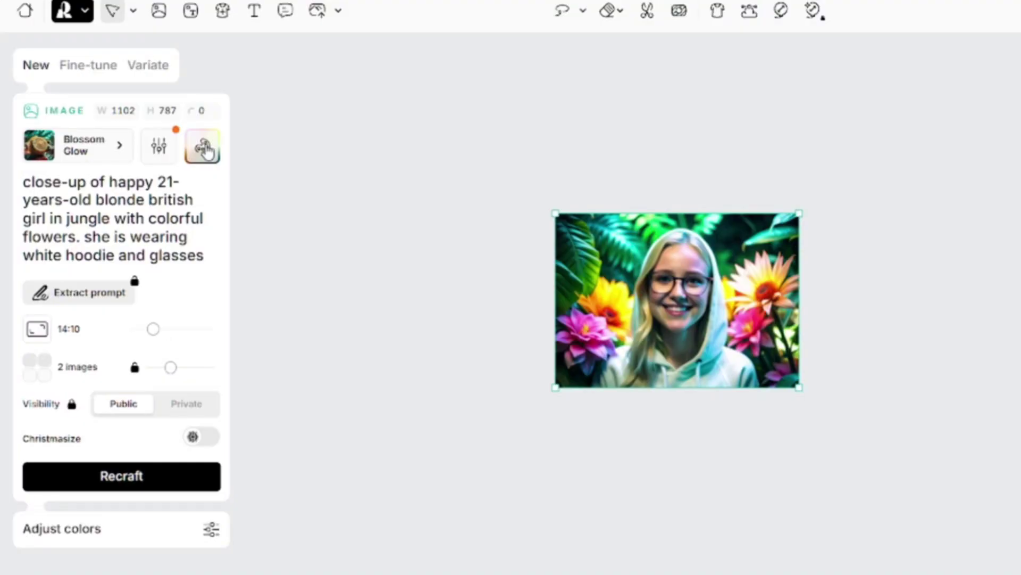
{"action": "left_click", "coordinate": [205, 149]}
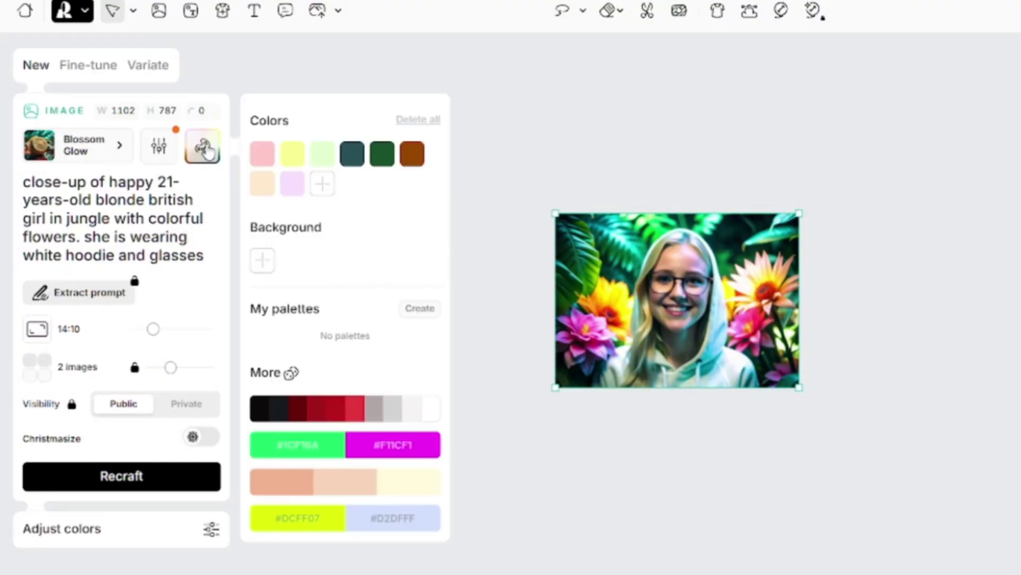
{"action": "left_click", "coordinate": [420, 120]}
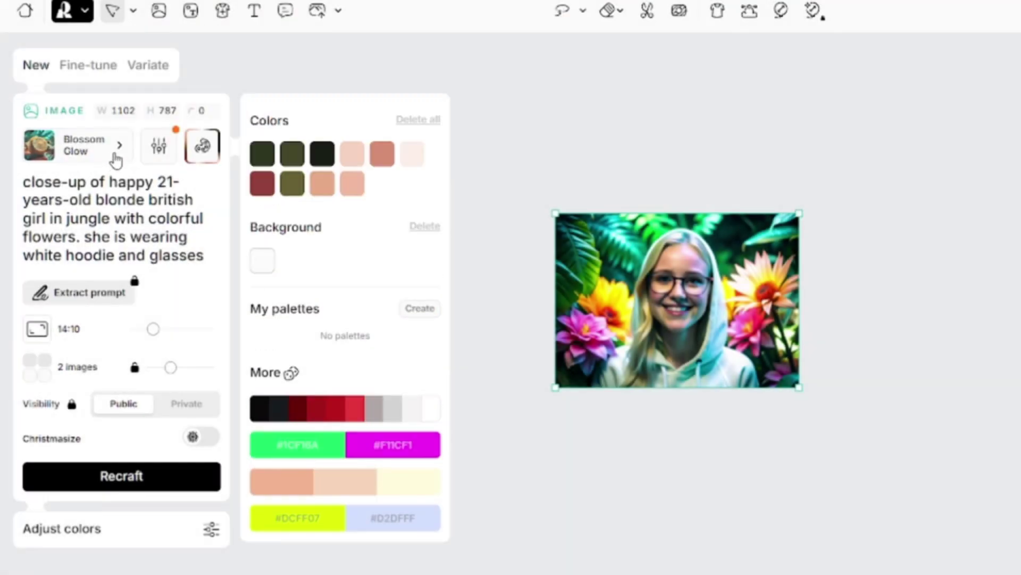
- Regenerate the jungle girl in the Enterprise style, then apply the Studio photo style
{"action": "left_click", "coordinate": [116, 158]}
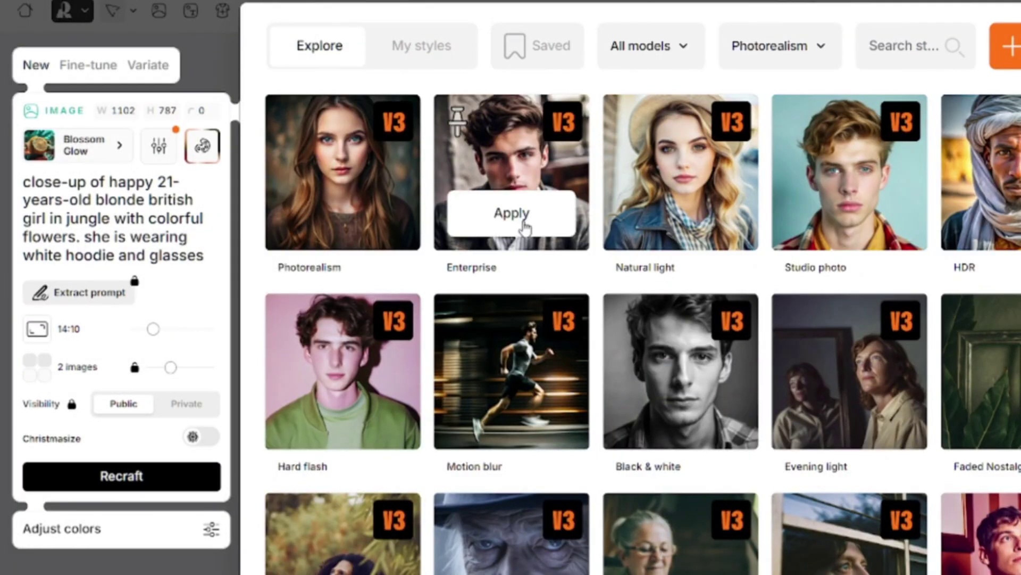
{"action": "left_click", "coordinate": [524, 228]}
{"action": "left_click", "coordinate": [122, 476]}
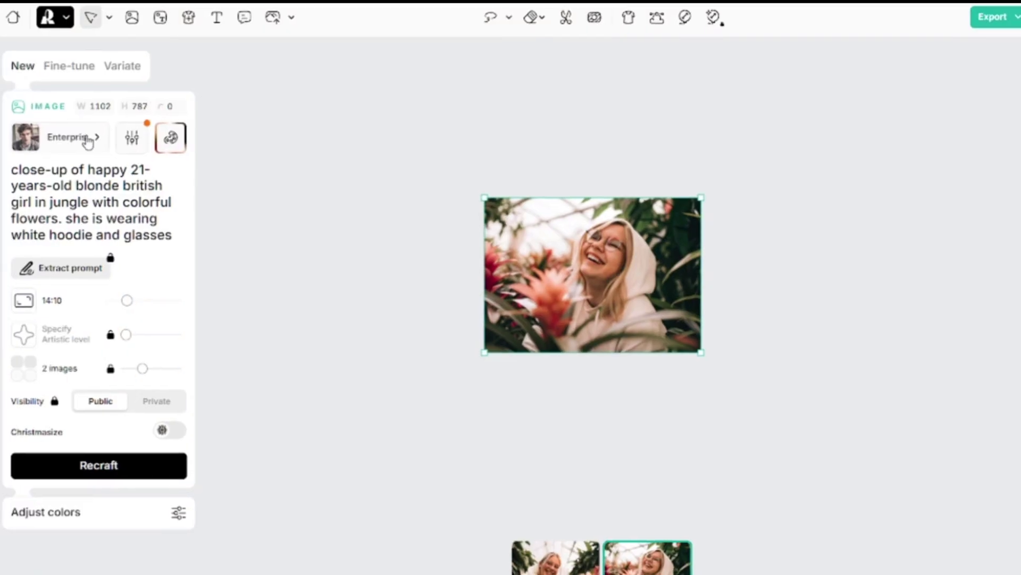
{"action": "left_click", "coordinate": [88, 141]}
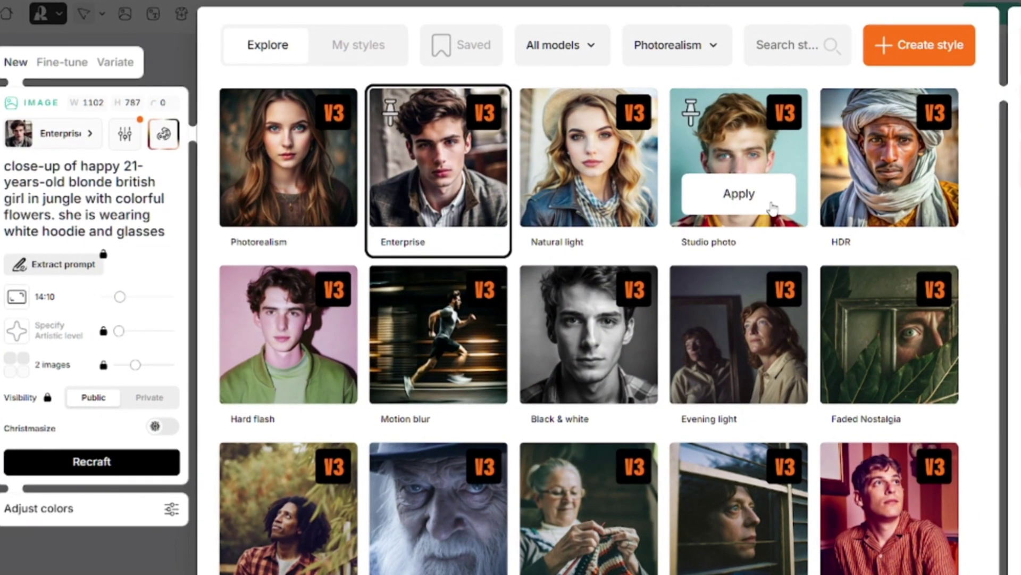
{"action": "left_click", "coordinate": [769, 201]}
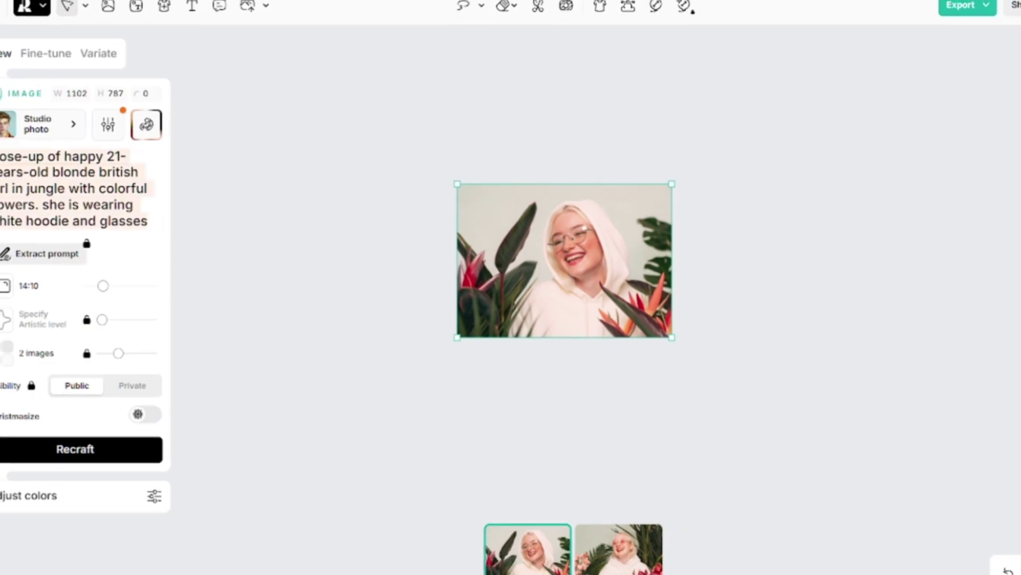
- Generate 'dog on the grass' in Mystic Naturalism and preview the linocut and cartoon results
{"action": "left_click", "coordinate": [71, 136]}
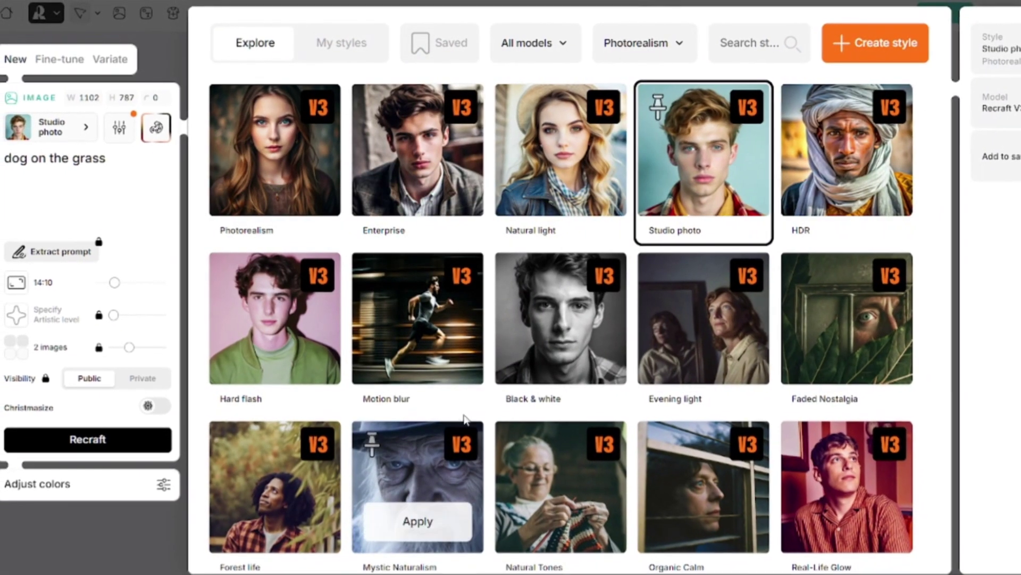
{"action": "scroll", "coordinate": [405, 511], "scroll_direction": "down", "scroll_amount": 2}
{"action": "left_click", "coordinate": [449, 426]}
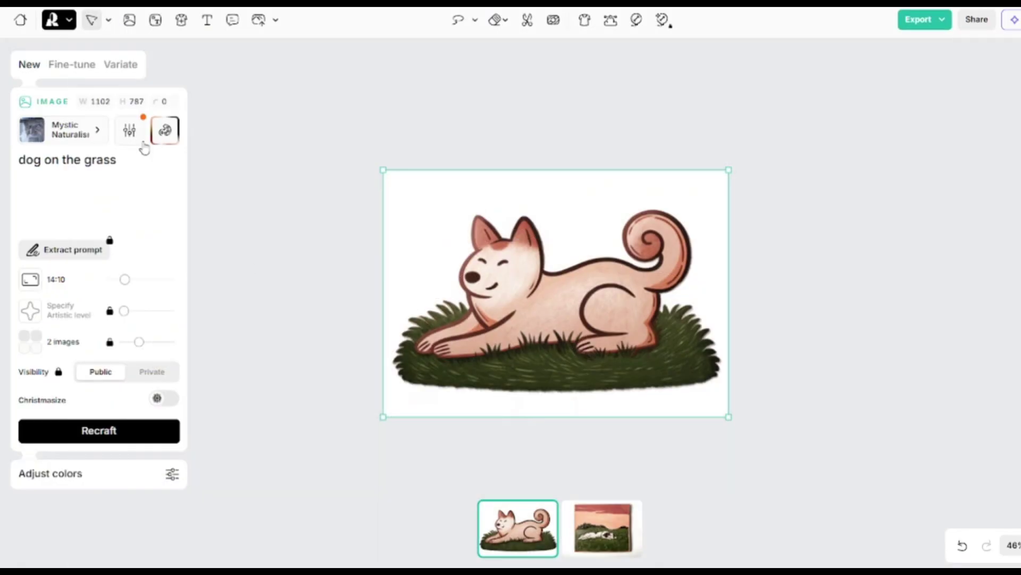
{"action": "left_click", "coordinate": [602, 537]}
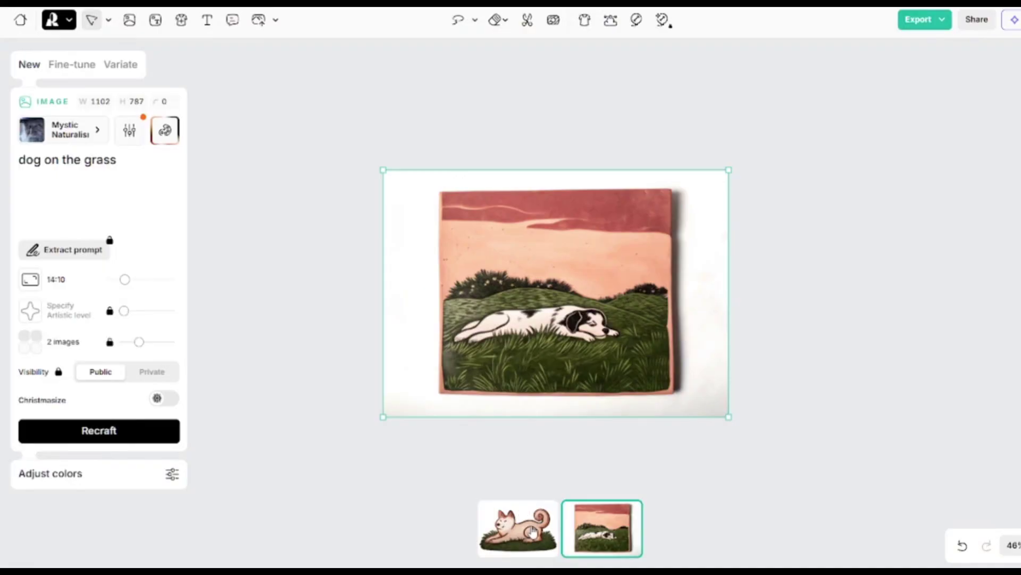
{"action": "left_click", "coordinate": [526, 532]}
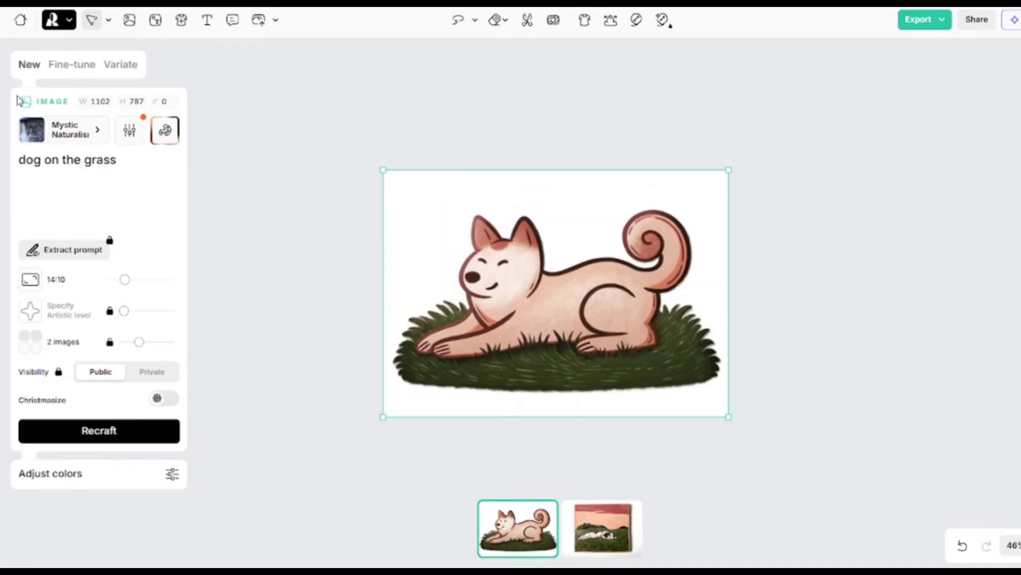
- Switch to the Photoreal style and clear the excluded words
{"action": "left_click", "coordinate": [104, 140]}
{"action": "left_click", "coordinate": [255, 184]}
{"action": "left_click", "coordinate": [165, 129]}
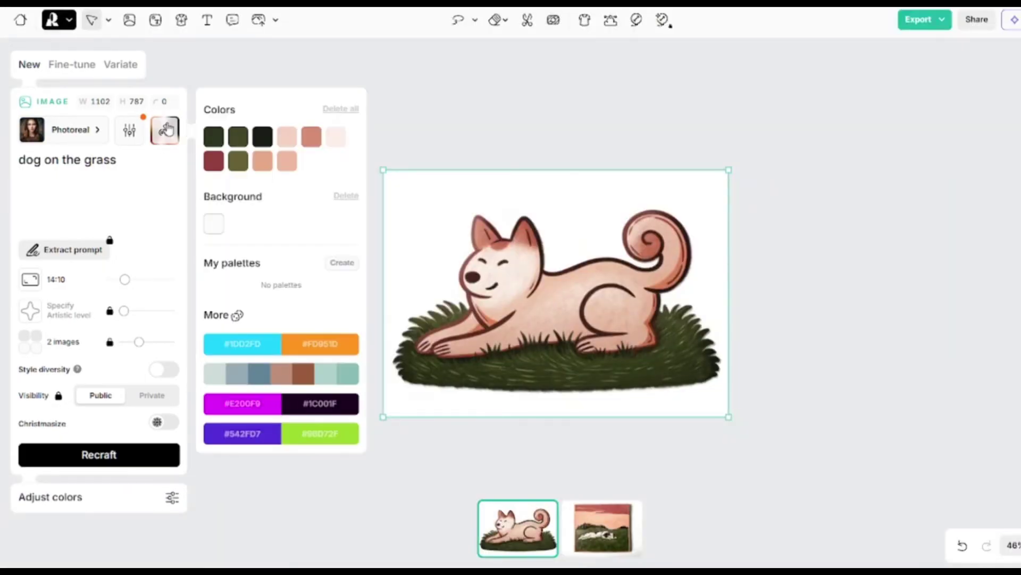
{"action": "left_click", "coordinate": [140, 134]}
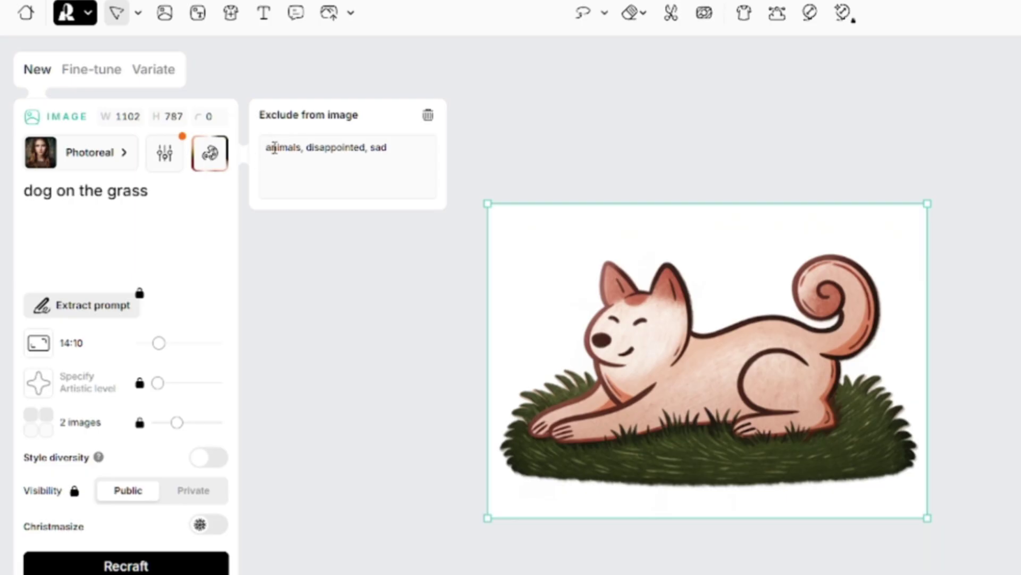
{"action": "left_click", "coordinate": [428, 115]}
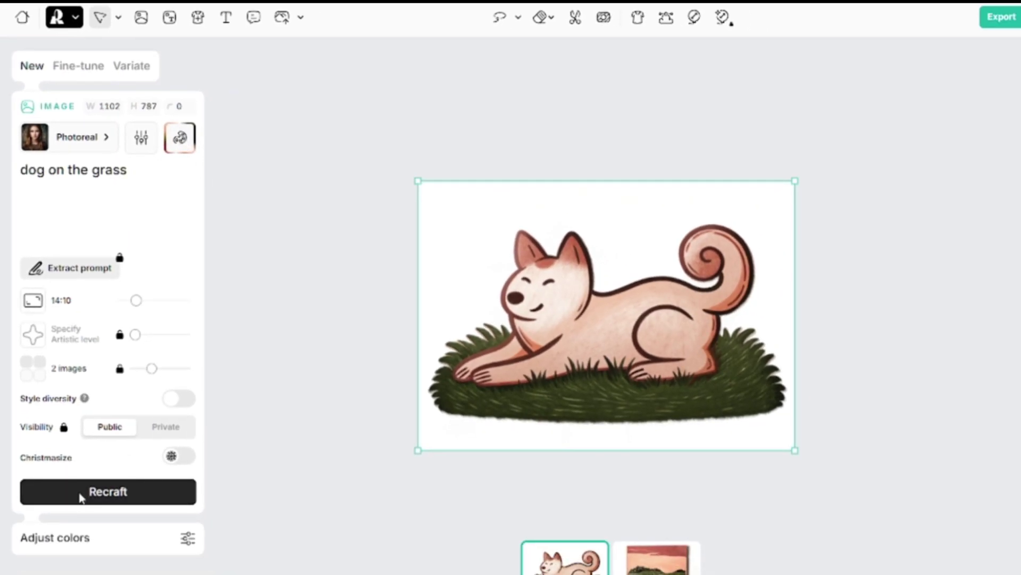
- Generate the photoreal dog, then regenerate it at 2:3 in Motion blur with an empty palette
{"action": "left_click", "coordinate": [78, 493]}
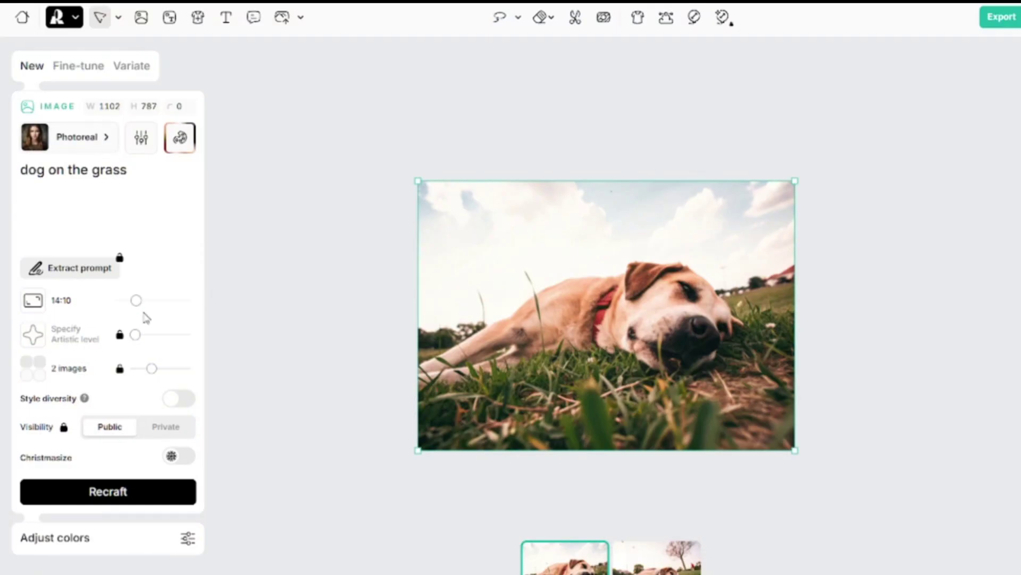
{"action": "left_click_drag", "start_coordinate": [136, 300], "coordinate": [170, 300]}
{"action": "left_click", "coordinate": [180, 139]}
{"action": "left_click", "coordinate": [379, 115]}
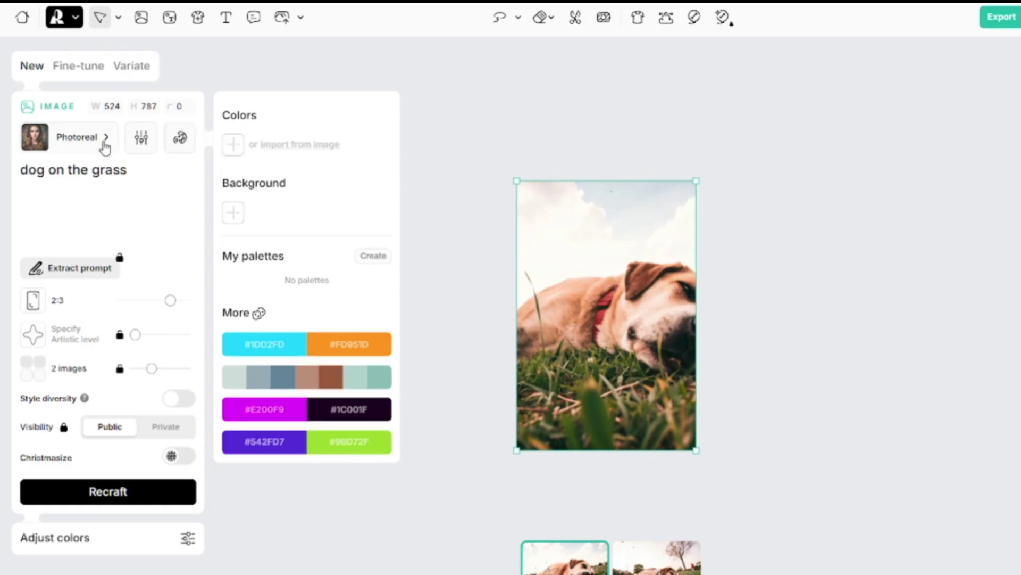
{"action": "left_click", "coordinate": [105, 144]}
{"action": "left_click", "coordinate": [472, 379]}
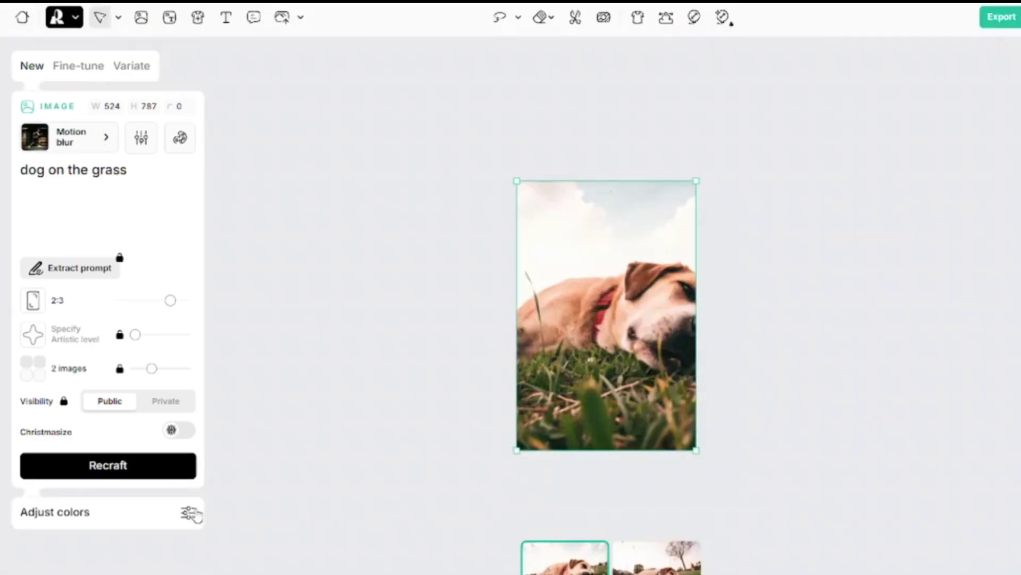
{"action": "left_click", "coordinate": [162, 471]}
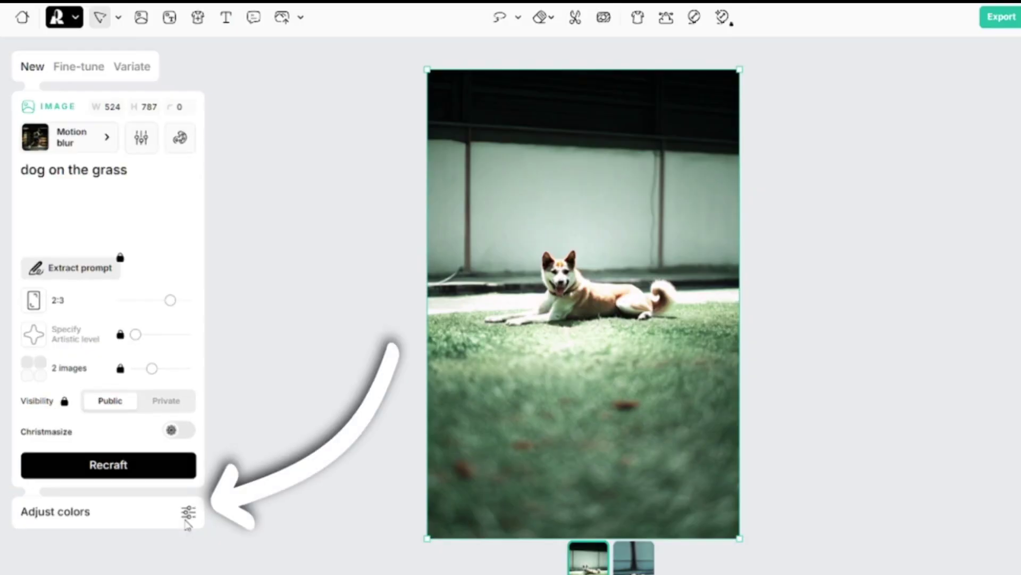
- Try hue and saturation changes on the dog photo, then reset the colour adjustments
{"action": "left_click", "coordinate": [187, 521]}
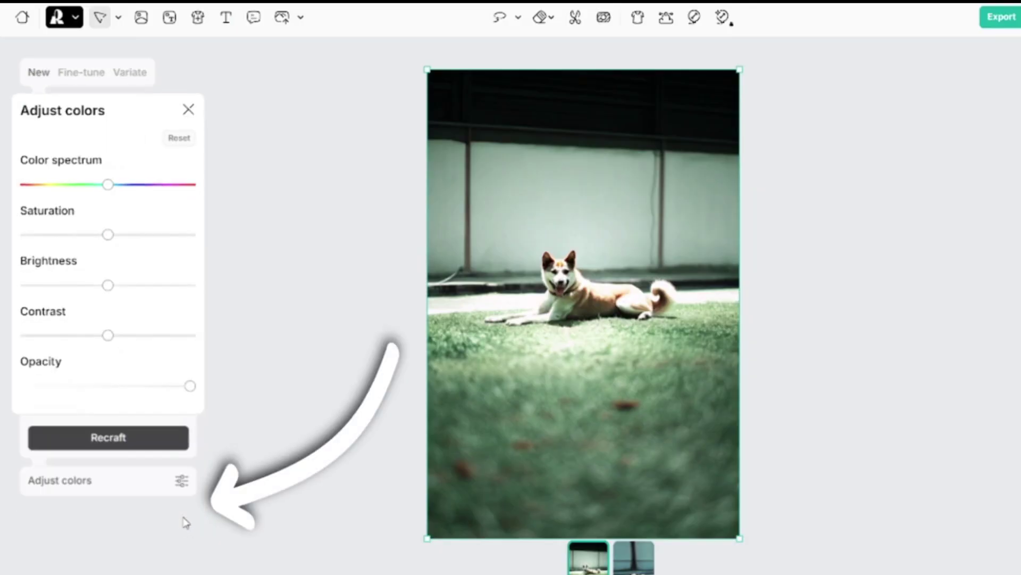
{"action": "mouse_move", "coordinate": [107, 184]}
{"action": "left_mouse_down"}
{"action": "mouse_move", "coordinate": [161, 194]}
{"action": "mouse_move", "coordinate": [111, 200]}
{"action": "left_mouse_up"}
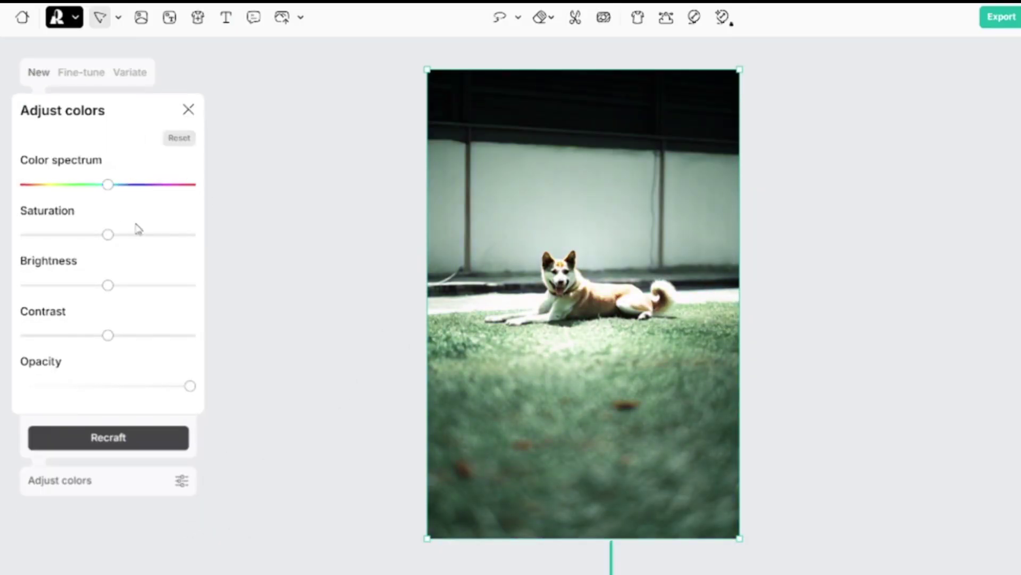
{"action": "left_click_drag", "start_coordinate": [107, 234], "coordinate": [23, 234]}
{"action": "left_click", "coordinate": [184, 137]}
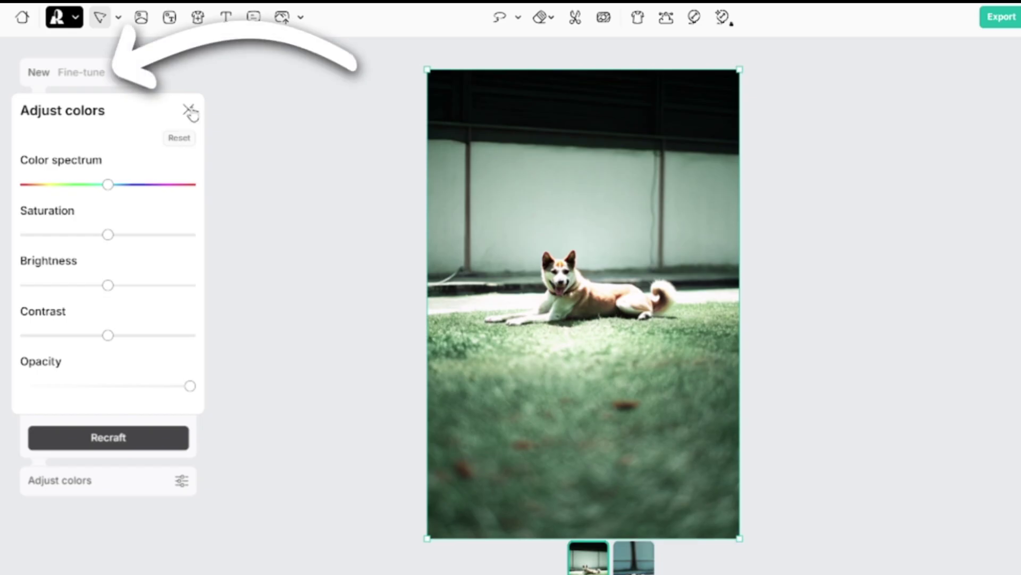
{"action": "left_click", "coordinate": [190, 109]}
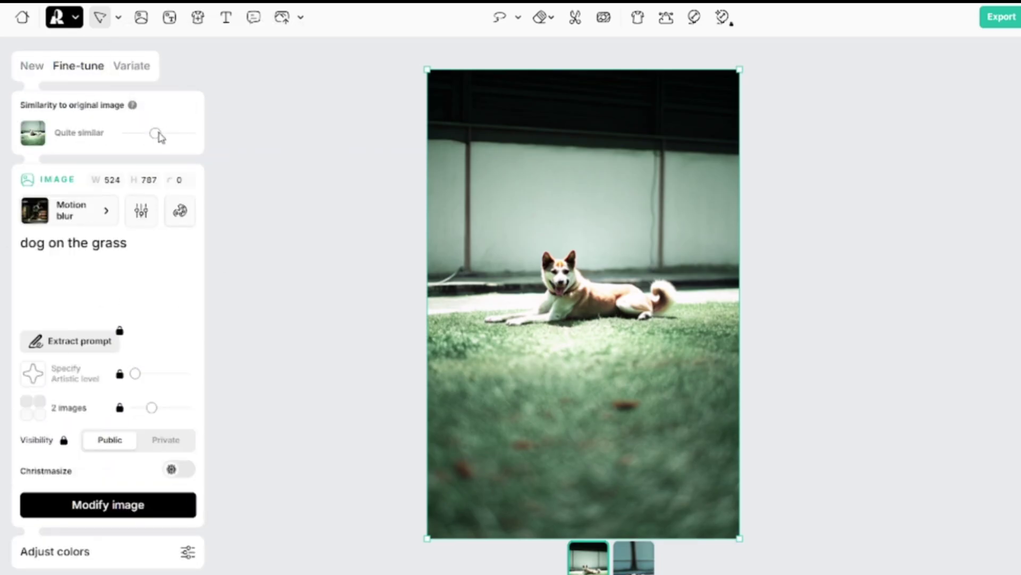
- Fine-tune the dog photo into Hard flash and then Urban Drama versions
{"action": "left_click", "coordinate": [100, 224]}
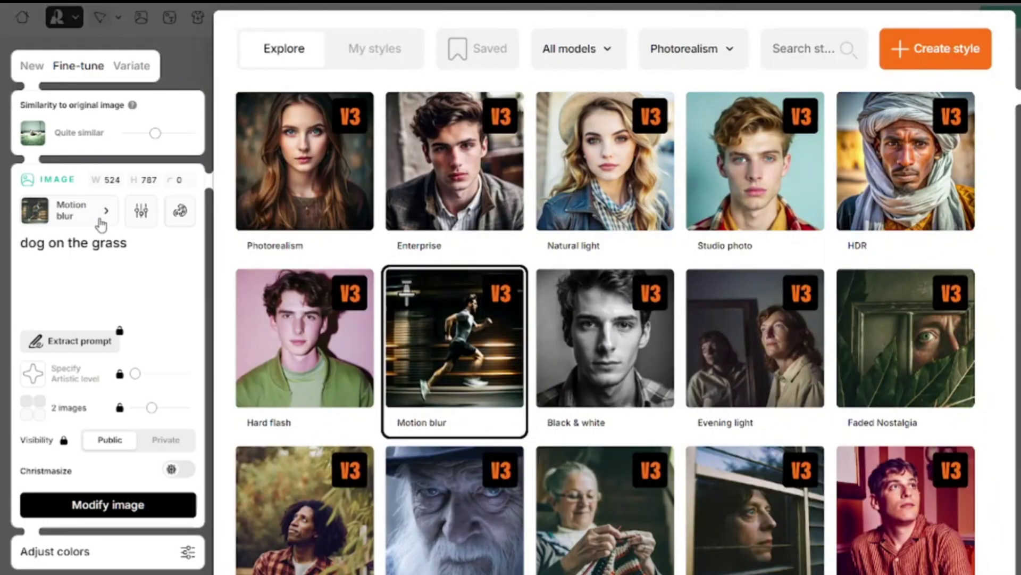
{"action": "mouse_move", "coordinate": [749, 373]}
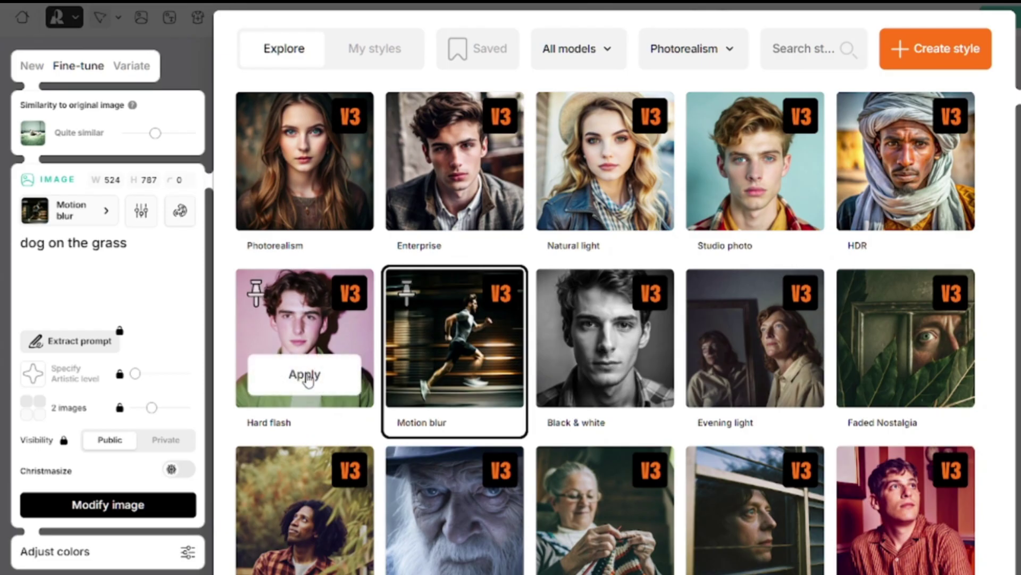
{"action": "left_click", "coordinate": [305, 375]}
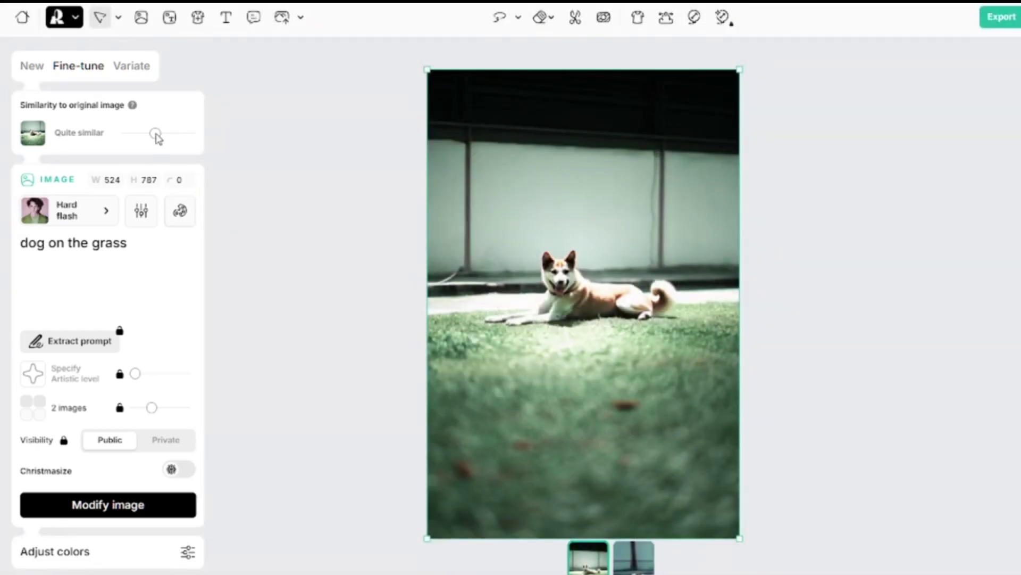
{"action": "left_click", "coordinate": [130, 515]}
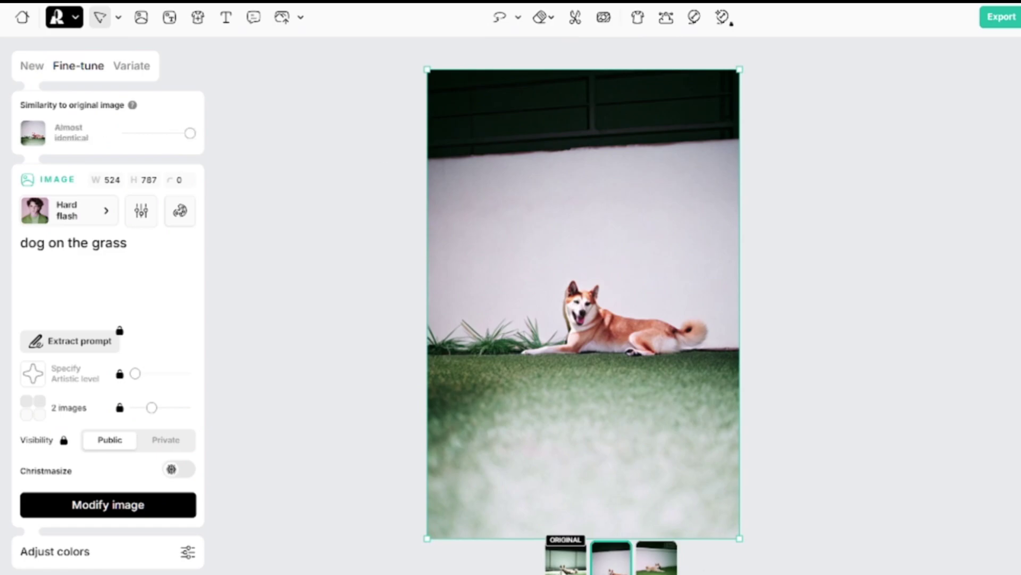
{"action": "left_click", "coordinate": [566, 556]}
{"action": "left_click", "coordinate": [79, 224]}
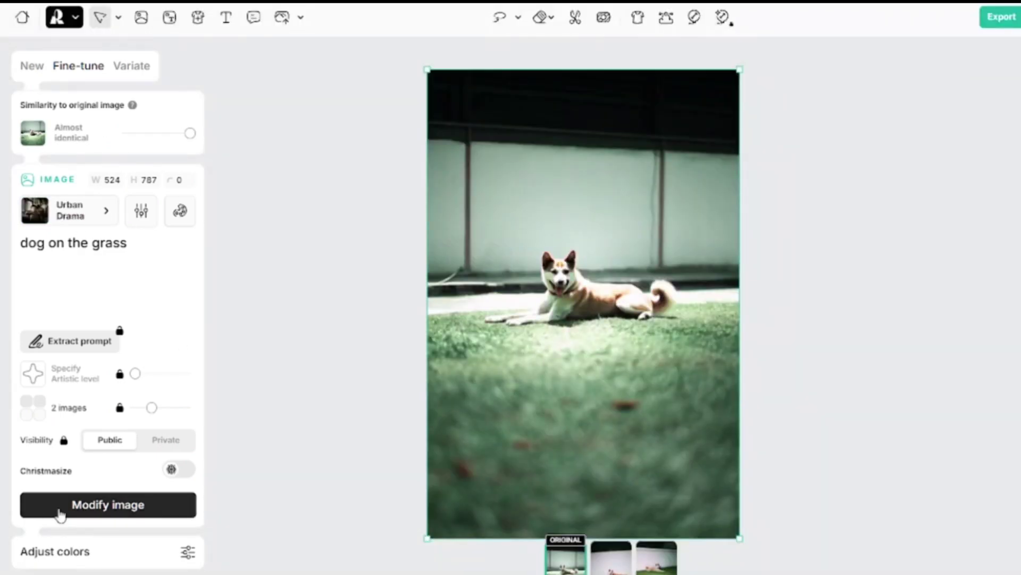
{"action": "left_click", "coordinate": [59, 514]}
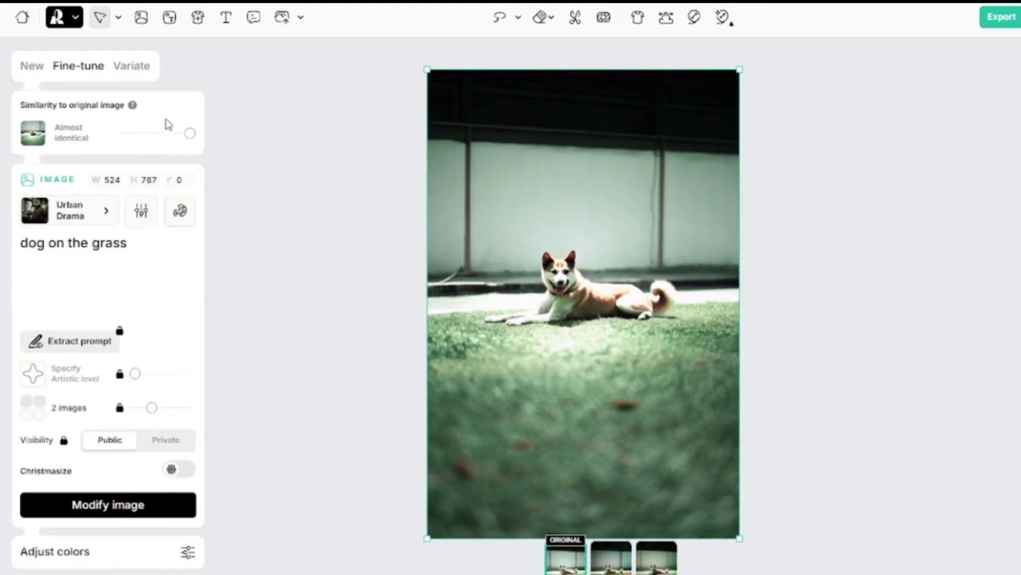
- Generate one 3:2 landscape variation of the dog photo
{"action": "left_click", "coordinate": [141, 66]}
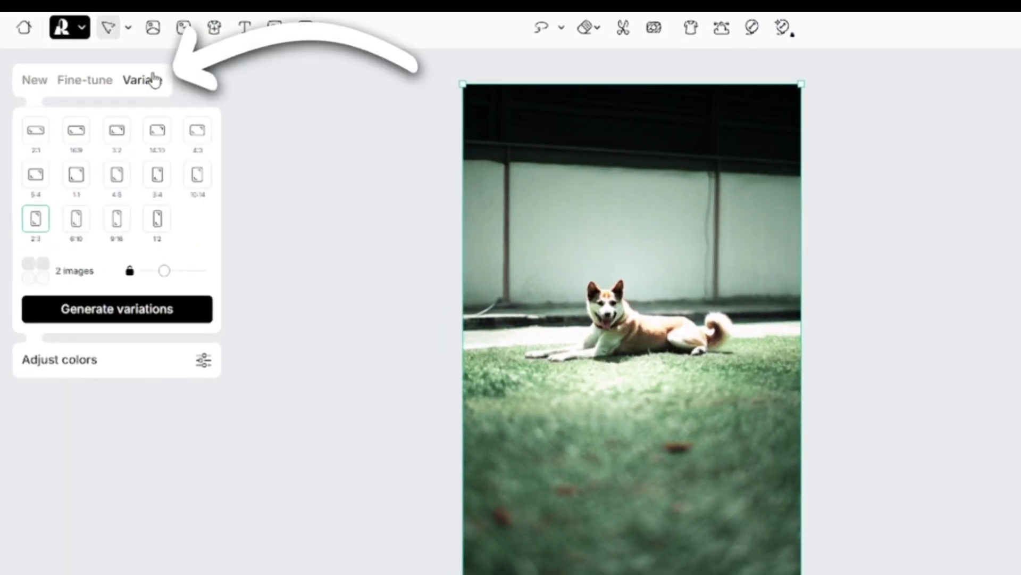
{"action": "left_click", "coordinate": [120, 136]}
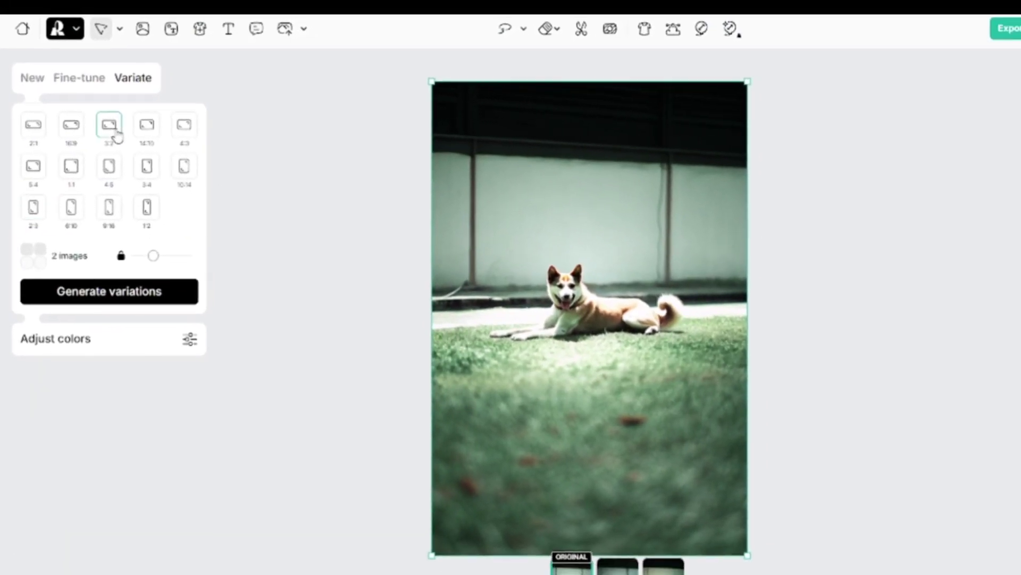
{"action": "left_click_drag", "start_coordinate": [154, 255], "coordinate": [136, 256]}
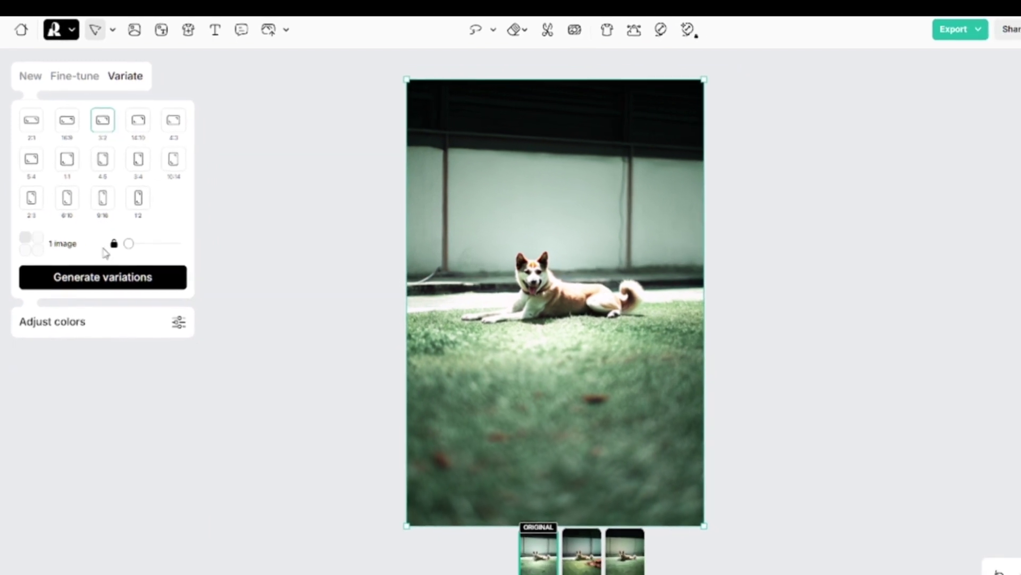
{"action": "left_click", "coordinate": [118, 291]}
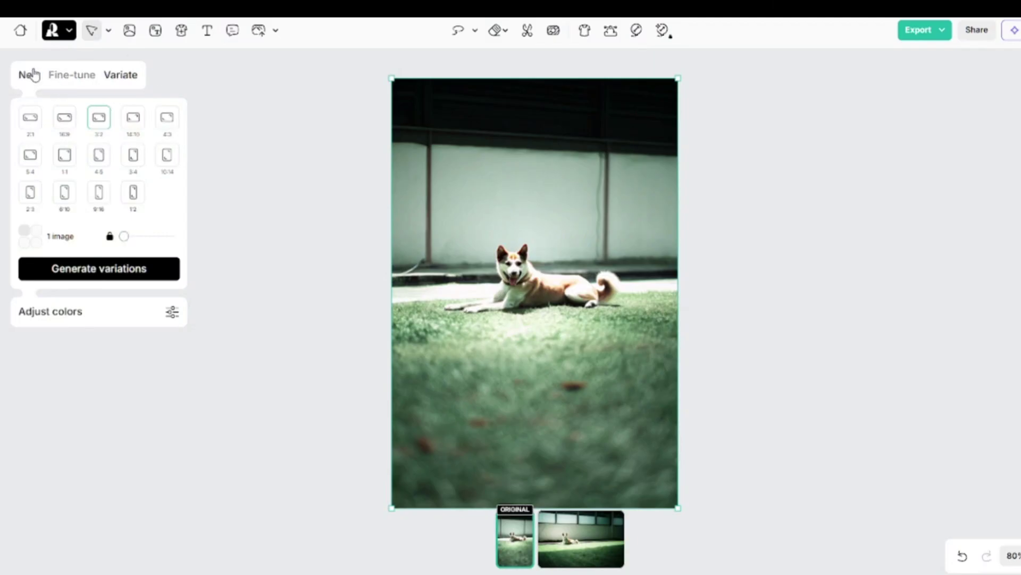
- Regenerate 'dog on the grass' at 4:3 in the Young adult book illustration style
{"action": "left_click", "coordinate": [31, 75]}
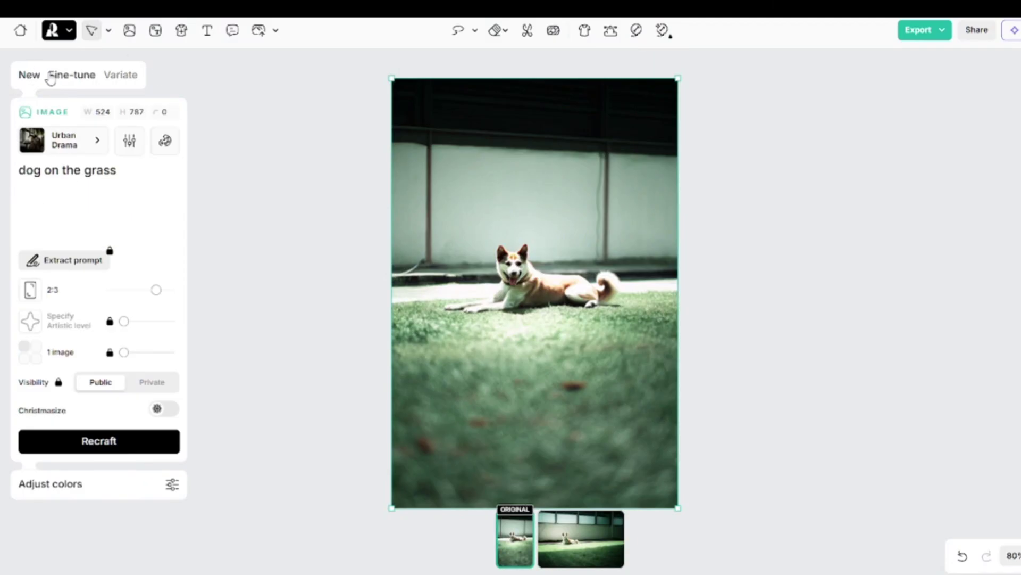
{"action": "left_click", "coordinate": [92, 142]}
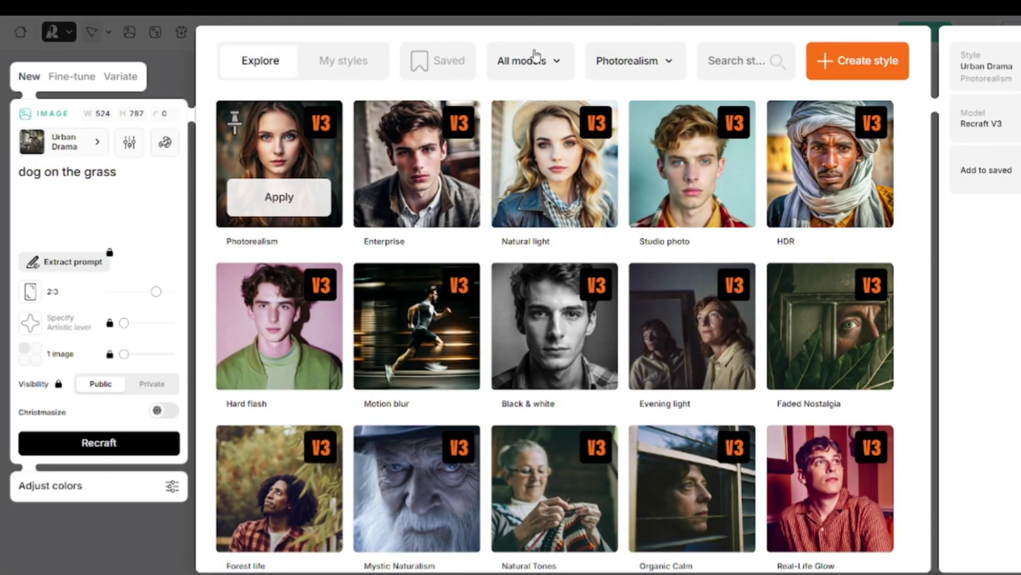
{"action": "left_click", "coordinate": [673, 61]}
{"action": "left_click", "coordinate": [641, 205]}
{"action": "scroll", "coordinate": [491, 217], "scroll_direction": "down", "scroll_amount": 15}
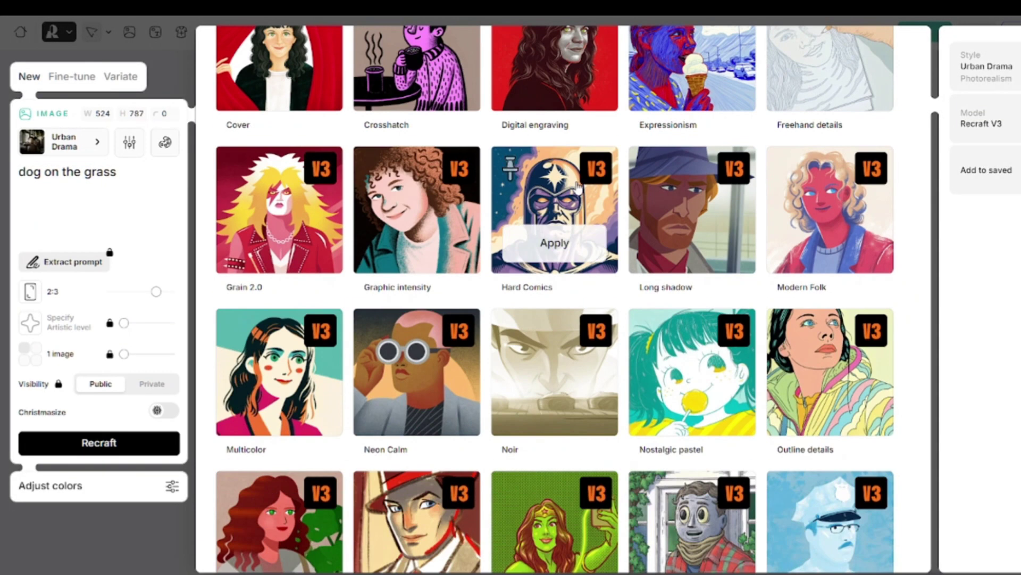
{"action": "left_click", "coordinate": [692, 504]}
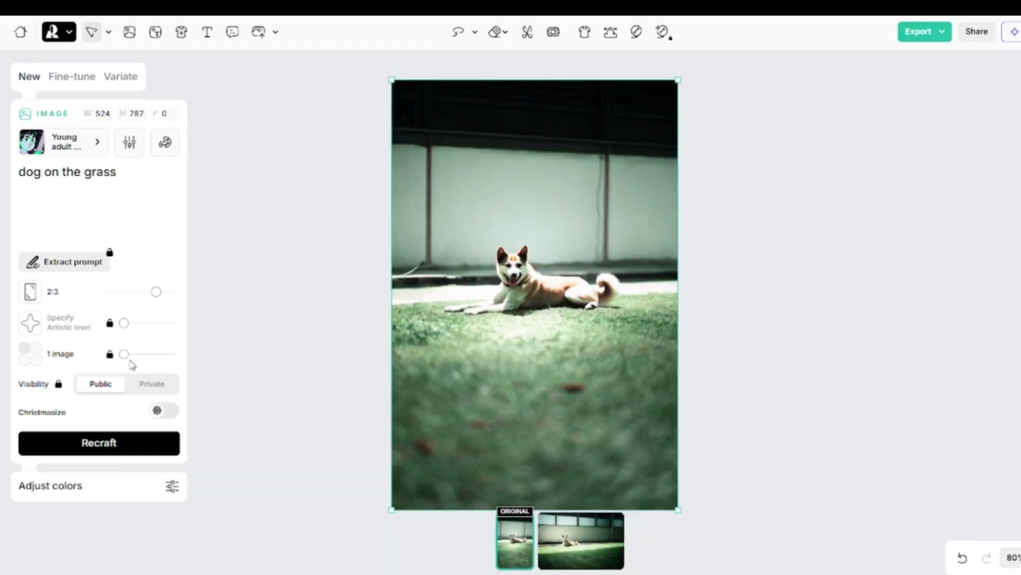
{"action": "left_click_drag", "start_coordinate": [141, 296], "coordinate": [128, 293]}
{"action": "left_click", "coordinate": [99, 442]}
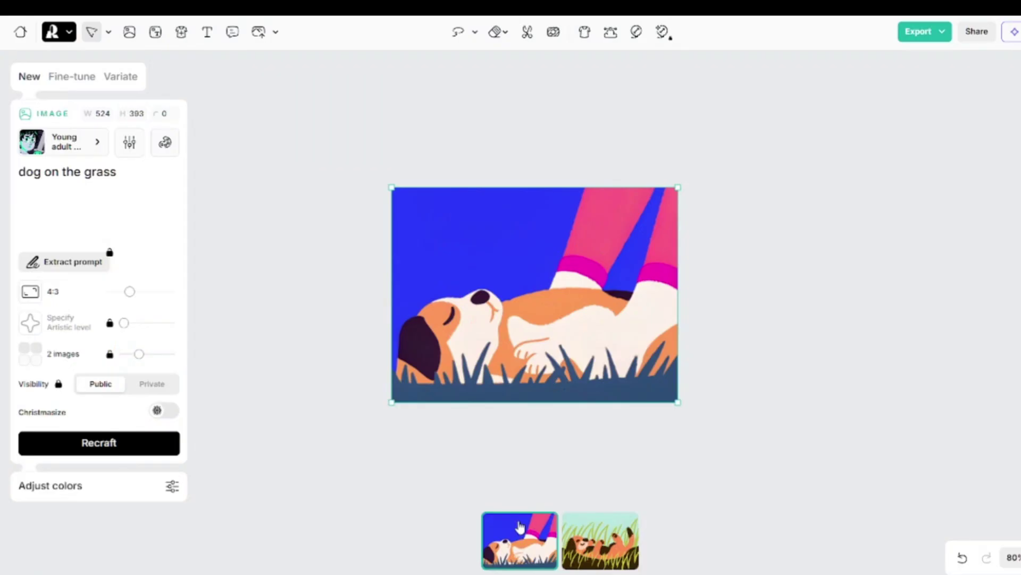
- Generate 'boy running in the park' in Prism Aura style, then regenerate at a higher artistic level
{"action": "left_click", "coordinate": [89, 150]}
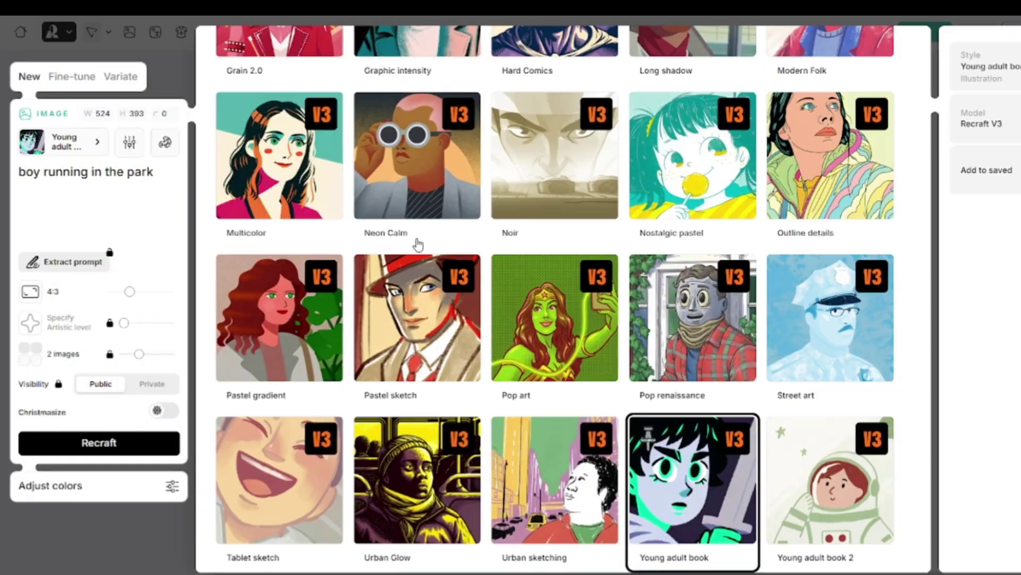
{"action": "scroll", "coordinate": [570, 365], "scroll_direction": "down", "scroll_amount": 8}
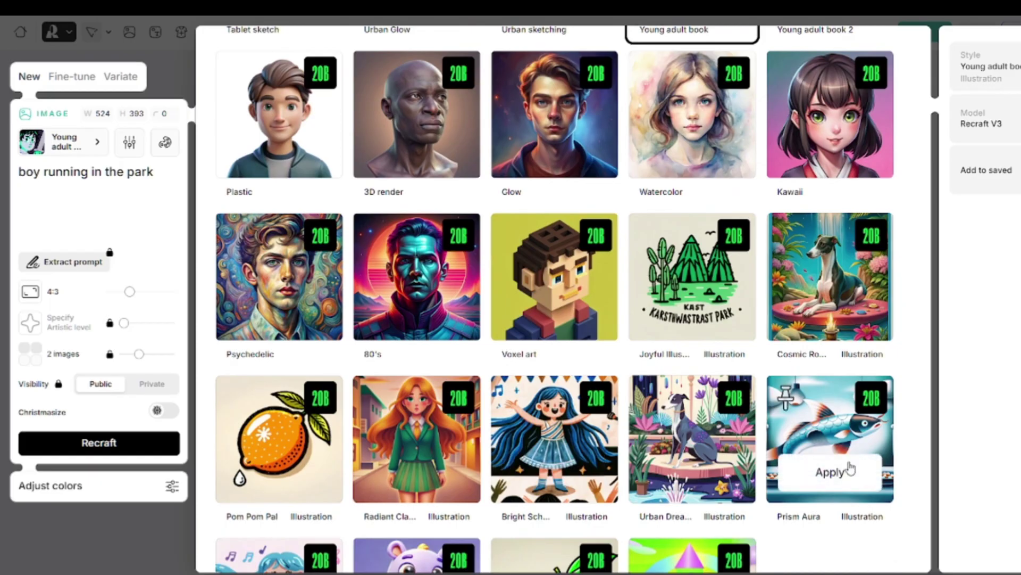
{"action": "left_click", "coordinate": [838, 473]}
{"action": "left_click", "coordinate": [109, 442]}
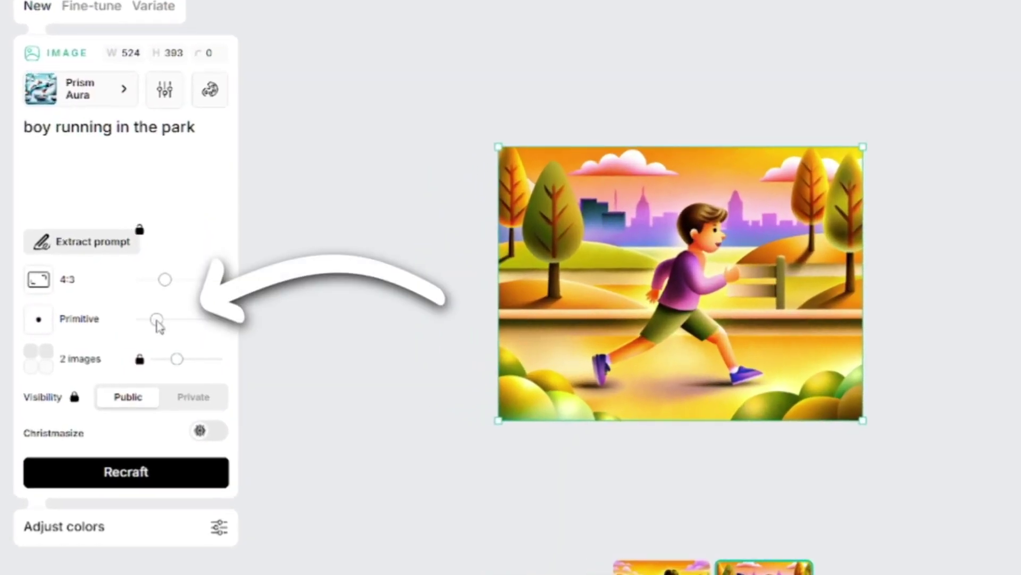
{"action": "left_click_drag", "start_coordinate": [157, 322], "coordinate": [175, 324]}
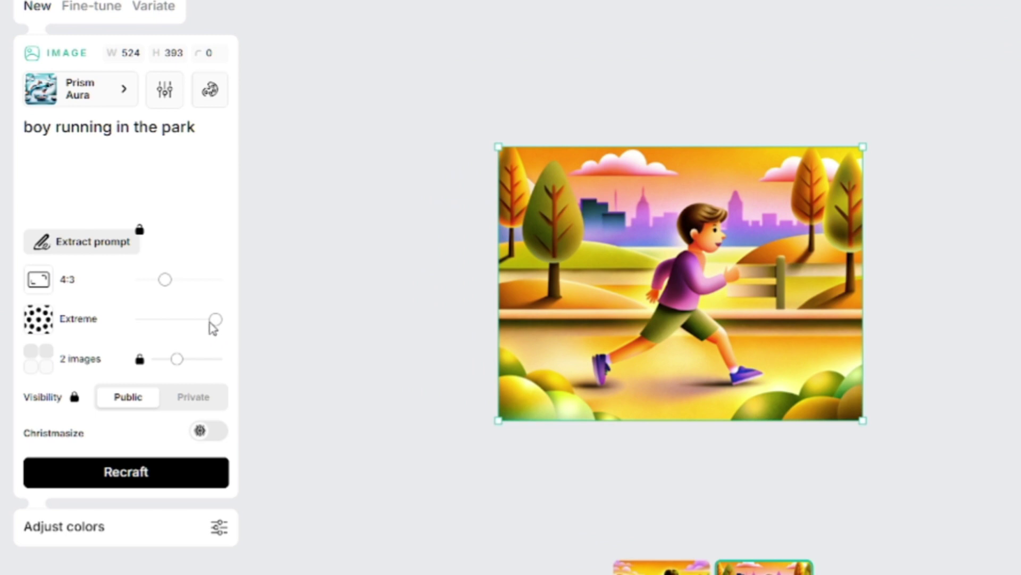
{"action": "left_click", "coordinate": [171, 468]}
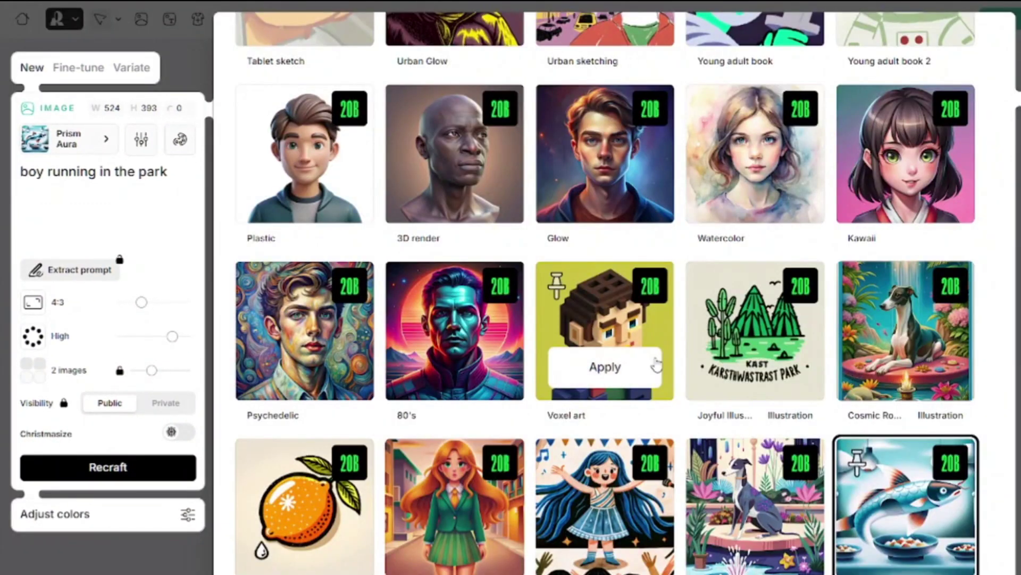
- Apply the Emotional flat vector art style and adjust the number of colours
{"action": "scroll", "coordinate": [607, 396], "scroll_direction": "down", "scroll_amount": 3}
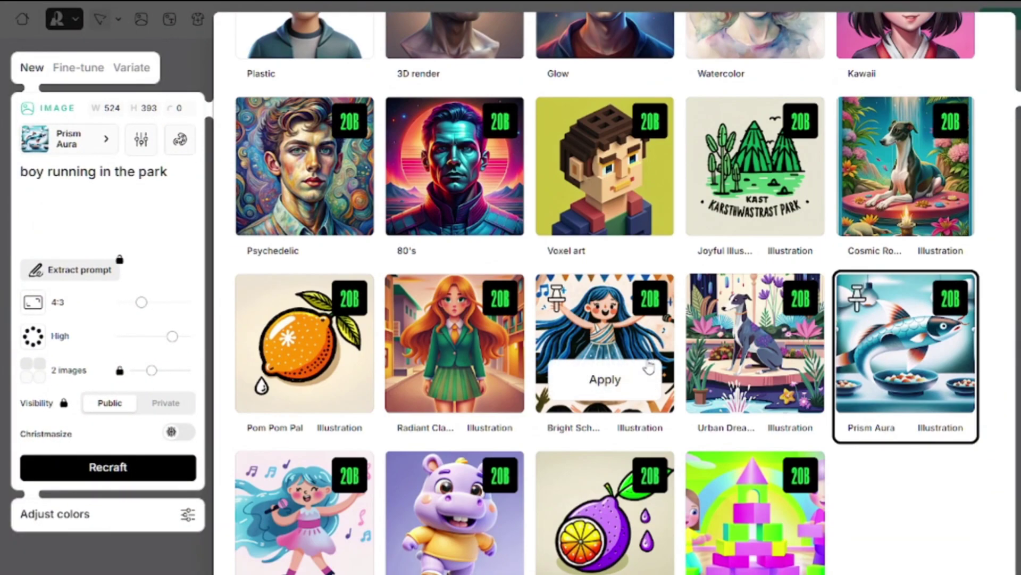
{"action": "scroll", "coordinate": [607, 396], "scroll_direction": "up", "scroll_amount": 2}
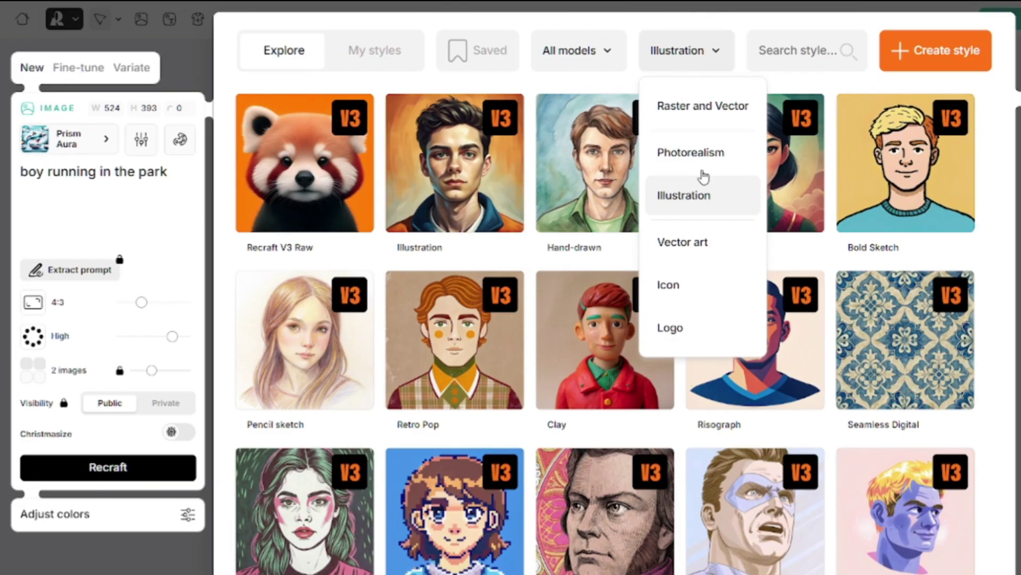
{"action": "left_click", "coordinate": [699, 235]}
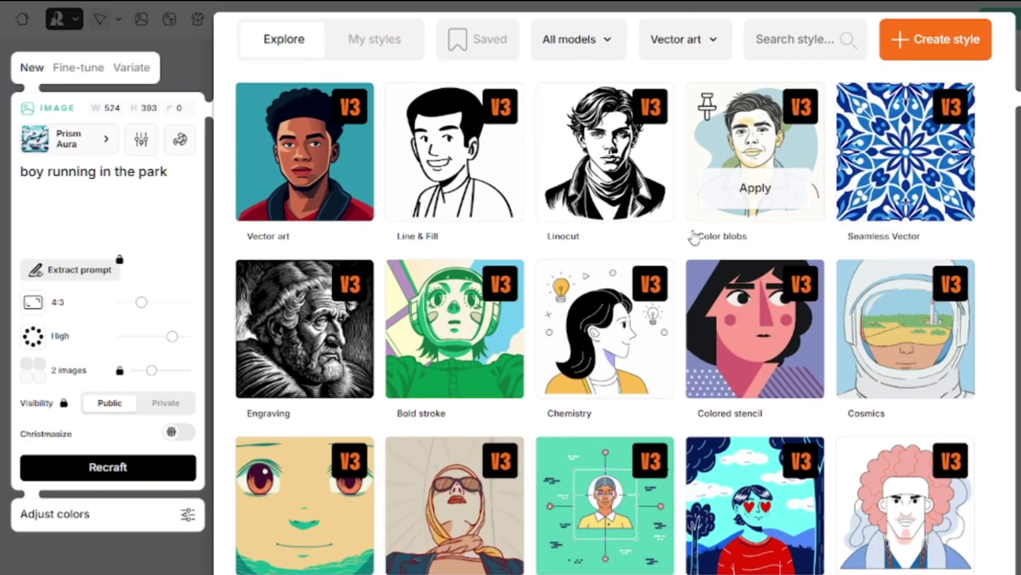
{"action": "scroll", "coordinate": [745, 472], "scroll_direction": "down", "scroll_amount": 2}
{"action": "left_click", "coordinate": [750, 471]}
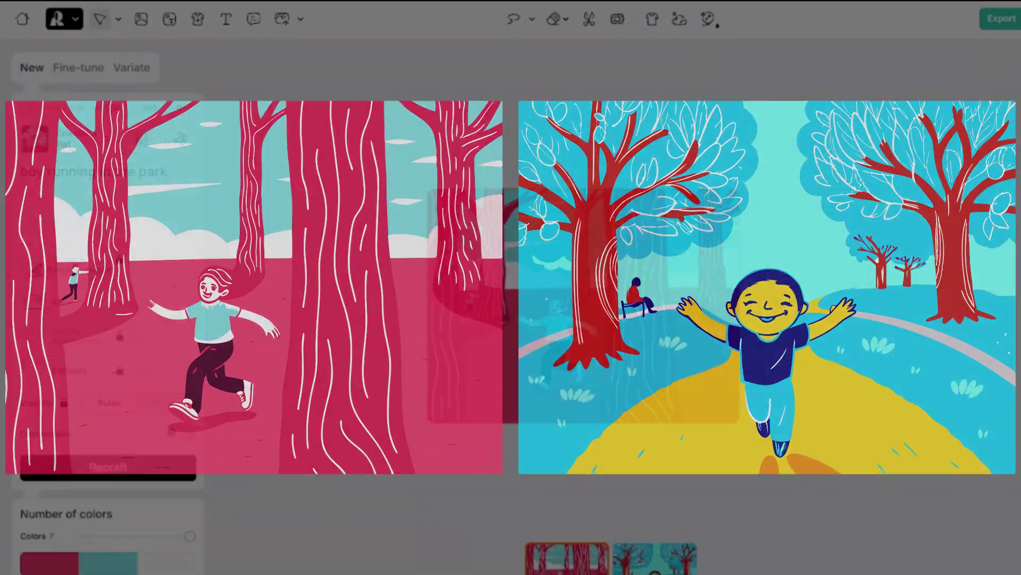
{"action": "left_click_drag", "start_coordinate": [190, 536], "coordinate": [95, 538]}
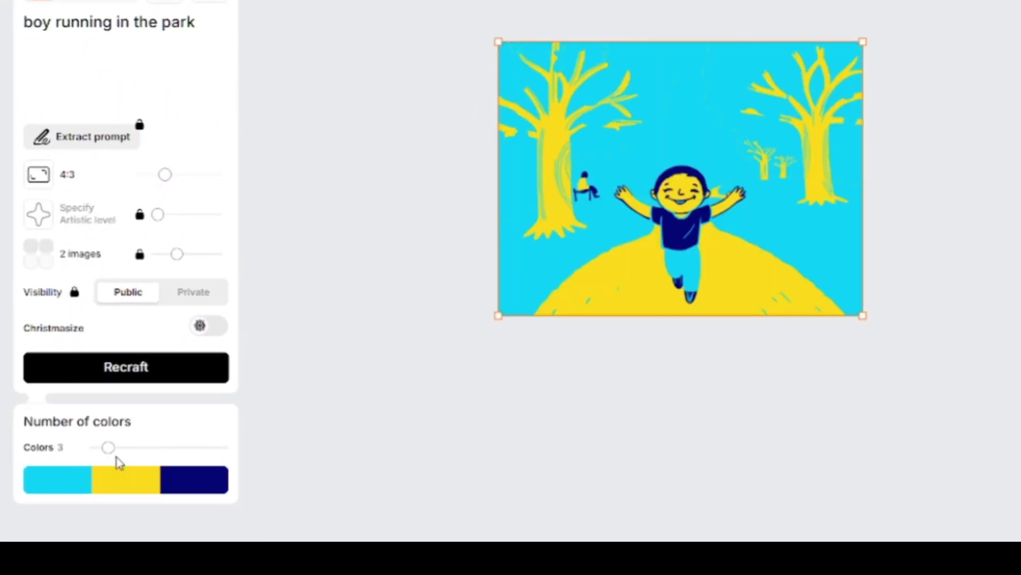
{"action": "left_click_drag", "start_coordinate": [109, 448], "coordinate": [221, 447]}
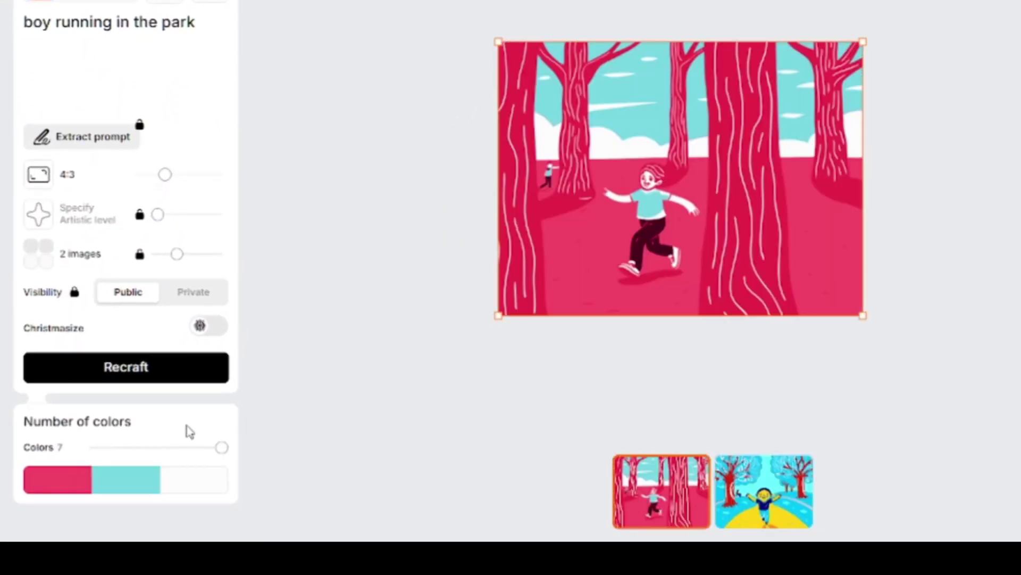
{"action": "left_click_drag", "start_coordinate": [221, 447], "coordinate": [160, 447]}
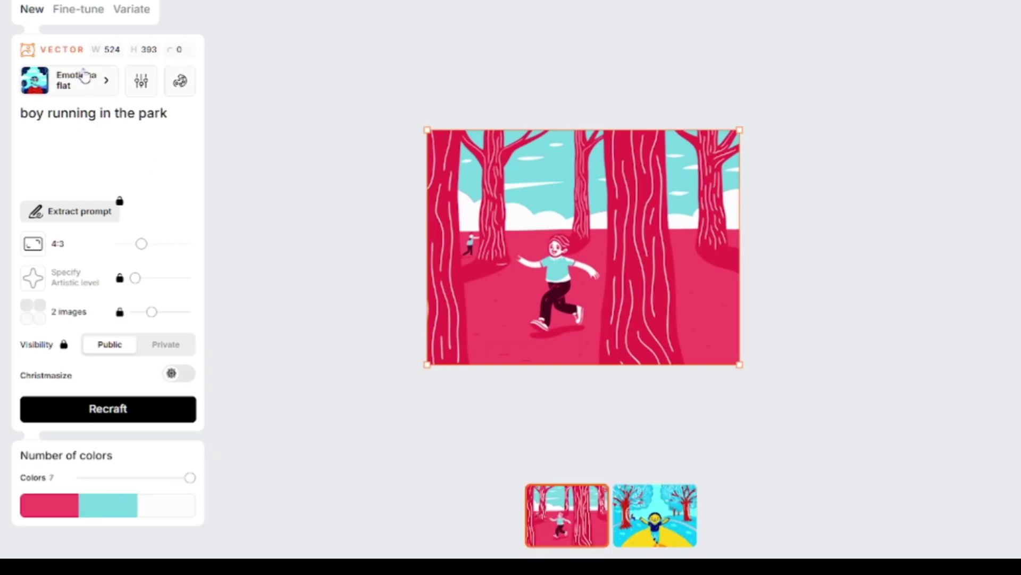
- Apply the Sunburst Pop style and generate the boy images
{"action": "left_click", "coordinate": [85, 78]}
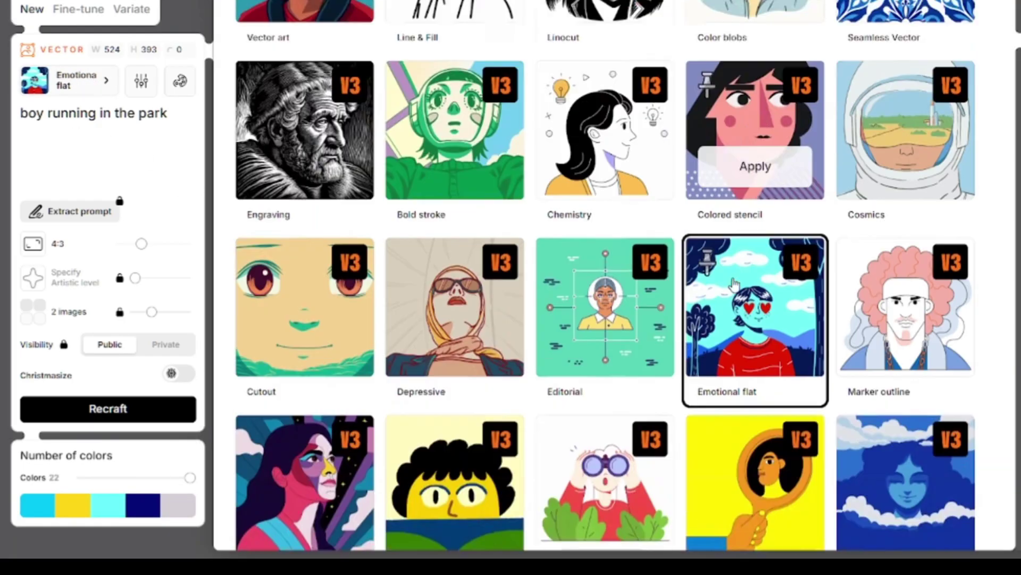
{"action": "scroll", "coordinate": [752, 165], "scroll_direction": "down", "scroll_amount": 7}
{"action": "left_click", "coordinate": [898, 477]}
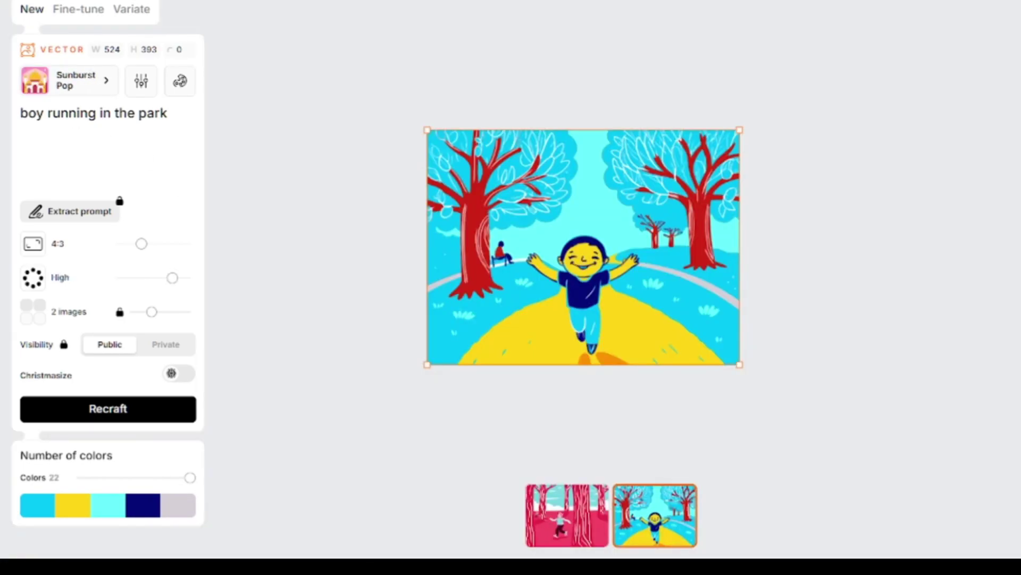
{"action": "left_click", "coordinate": [138, 405]}
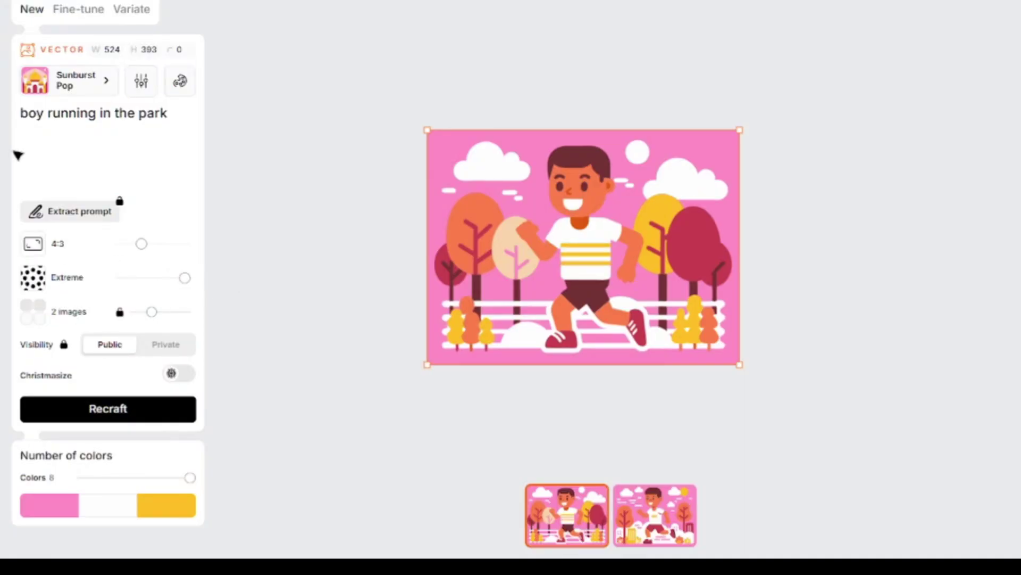
- Apply a red, pale and blue preset palette, tint the pale swatches yellow, and regenerate
{"action": "left_click", "coordinate": [175, 83]}
{"action": "left_click", "coordinate": [288, 351]}
{"action": "left_click", "coordinate": [286, 87]}
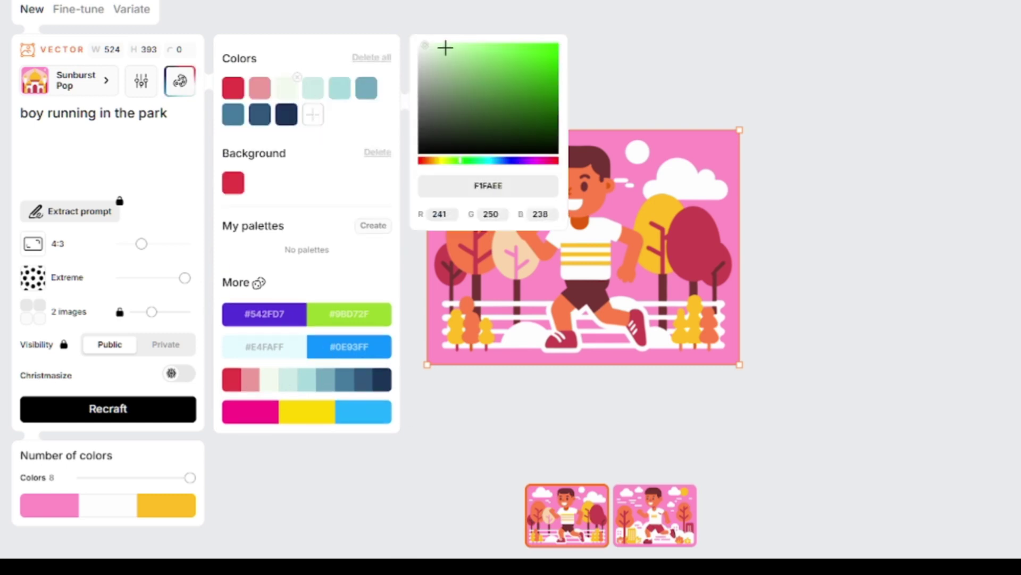
{"action": "left_click", "coordinate": [440, 161]}
{"action": "left_click", "coordinate": [446, 161]}
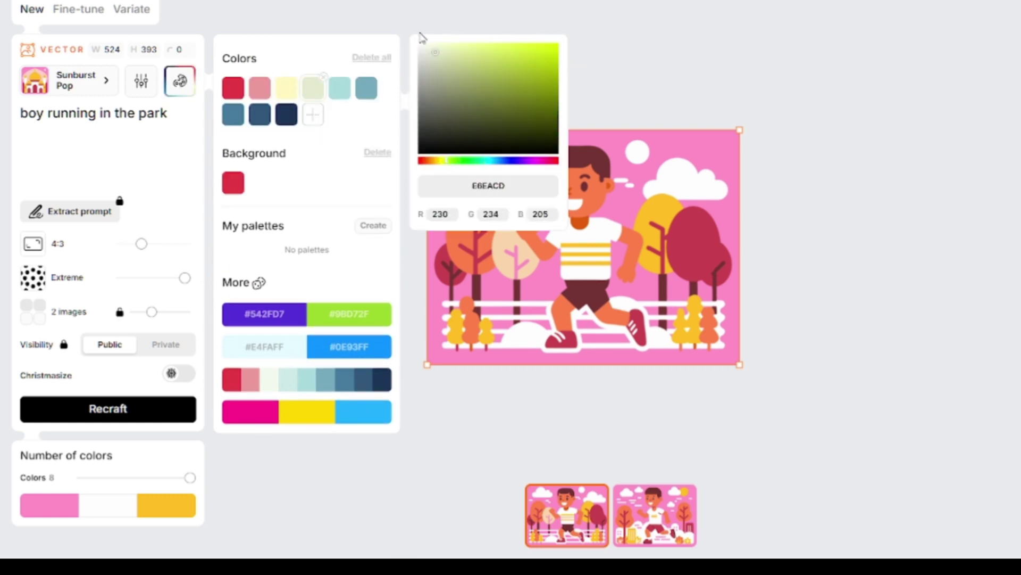
{"action": "left_click", "coordinate": [128, 413]}
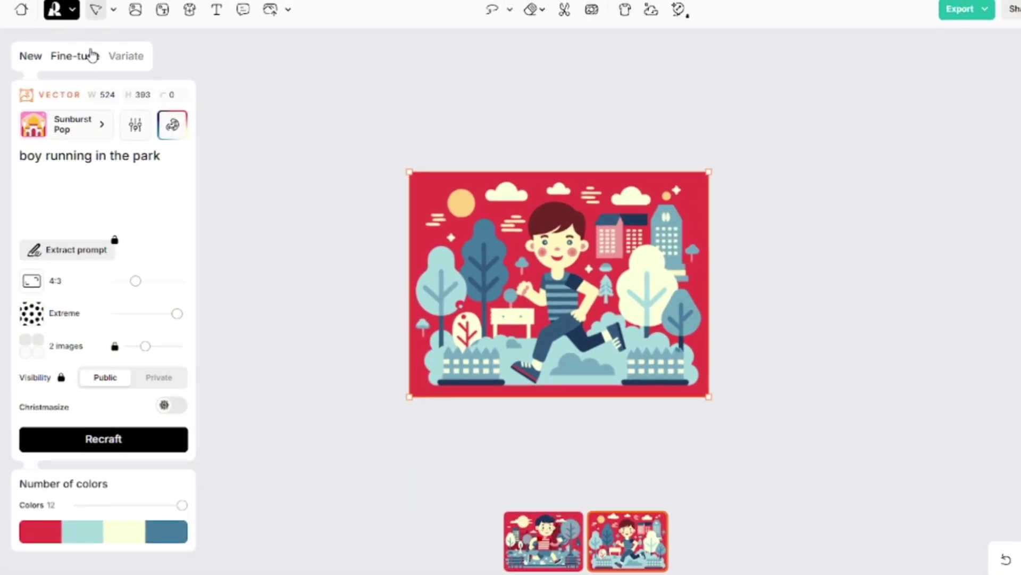
- In Fine-tune, apply the Illustration Clay style and modify the park image twice
{"action": "left_click", "coordinate": [92, 55]}
{"action": "left_click", "coordinate": [82, 201]}
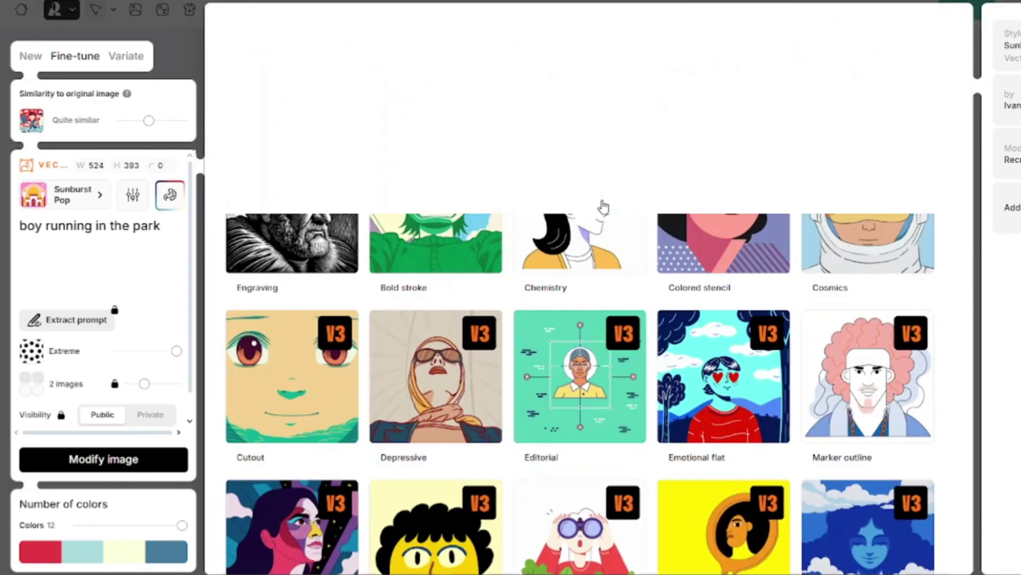
{"action": "left_click", "coordinate": [653, 39]}
{"action": "left_click", "coordinate": [660, 181]}
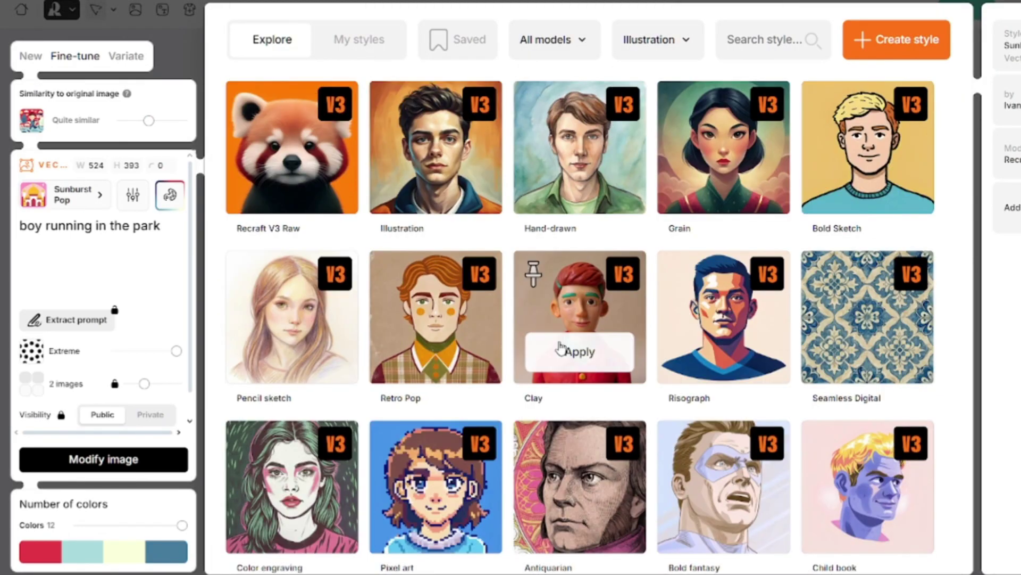
{"action": "left_click", "coordinate": [574, 349]}
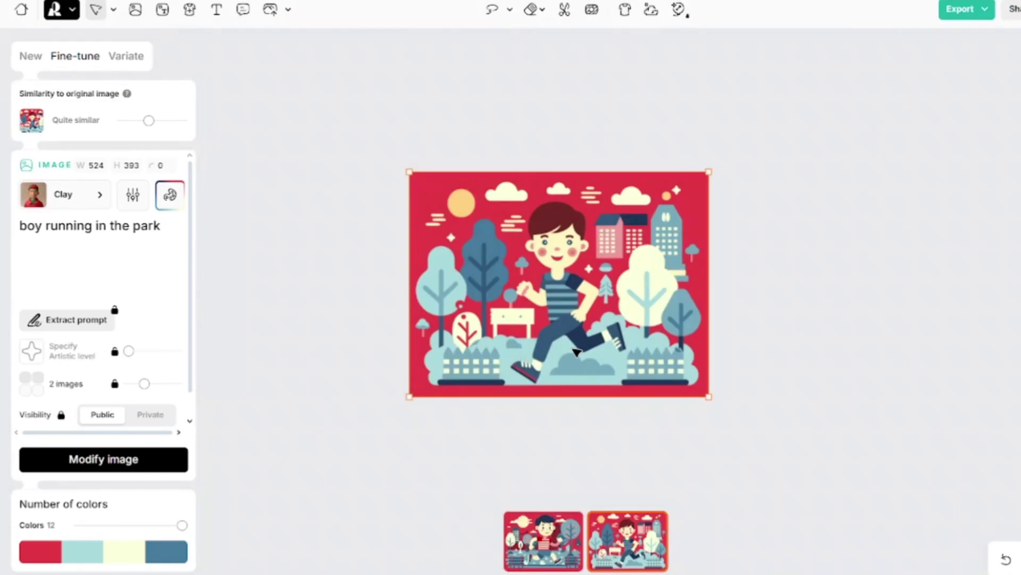
{"action": "left_click", "coordinate": [100, 463]}
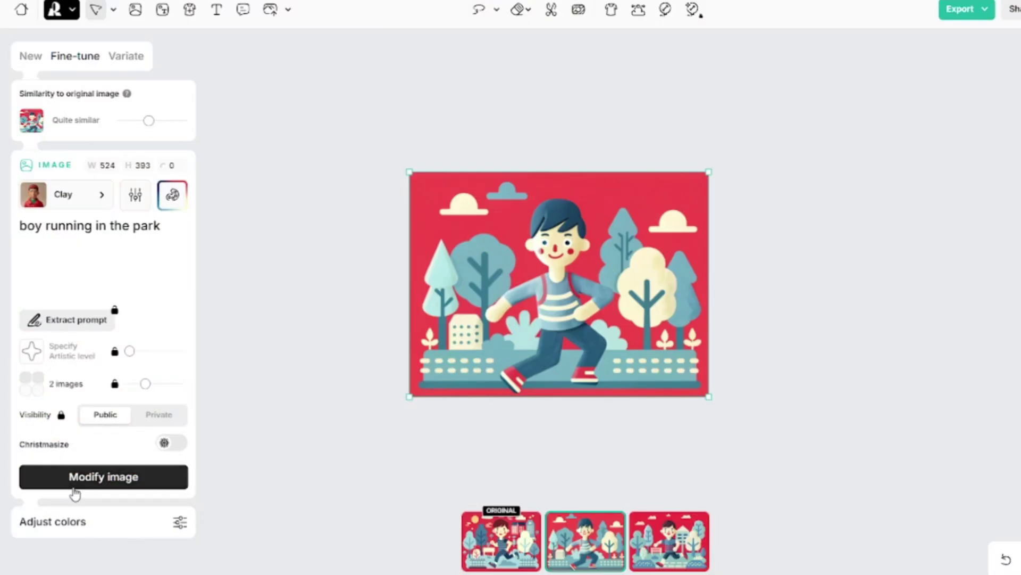
{"action": "left_click", "coordinate": [74, 487]}
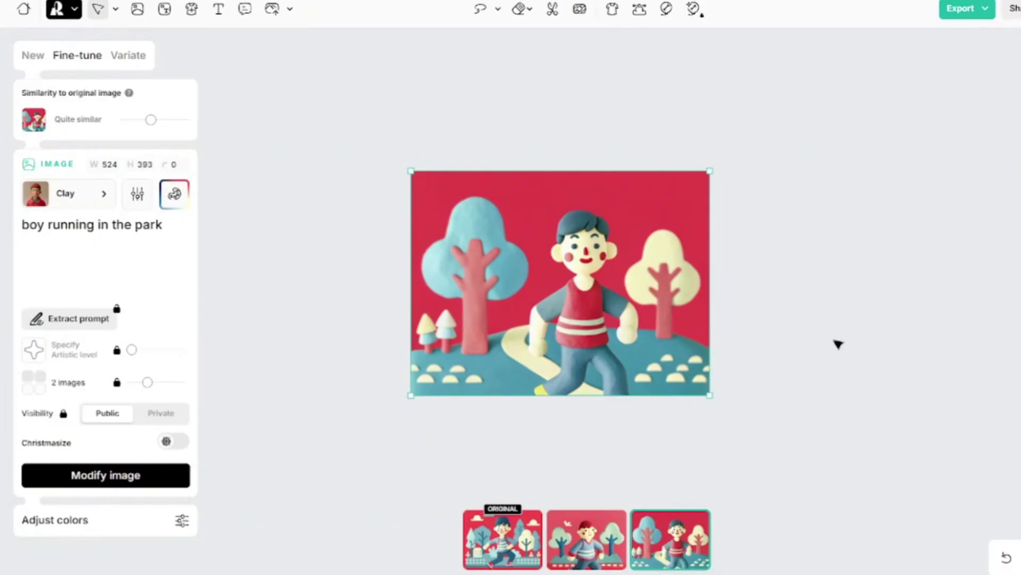
{"action": "left_click", "coordinate": [336, 302]}
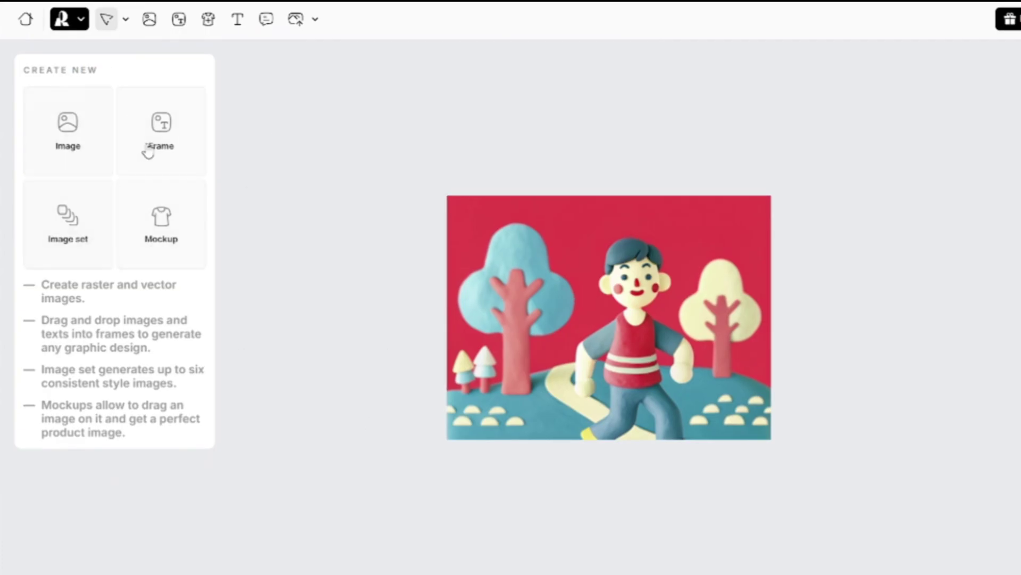
- Discard an empty image set and generate a 3:4 mockup photo of a 'pink cup of tea'
{"action": "left_click", "coordinate": [72, 251]}
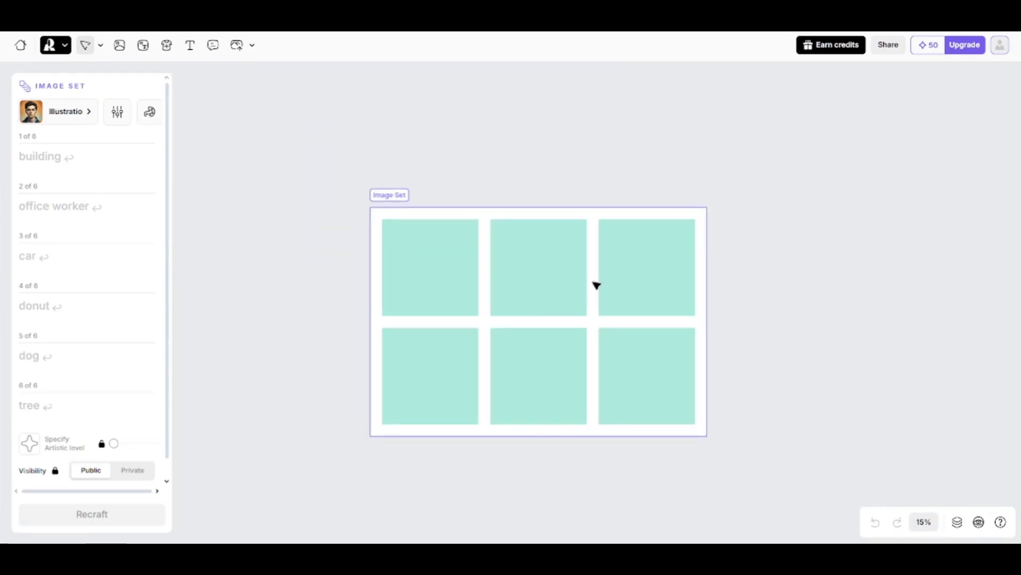
{"action": "scroll", "coordinate": [97, 345], "scroll_direction": "down", "scroll_amount": 1}
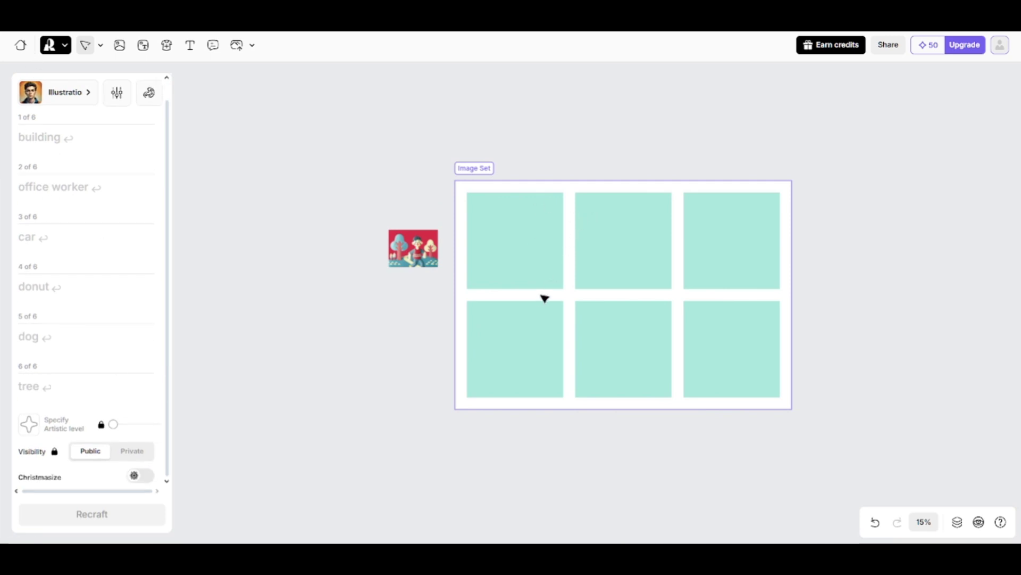
{"action": "scroll", "coordinate": [106, 135], "scroll_direction": "up", "scroll_amount": 1}
{"action": "left_click", "coordinate": [251, 140]}
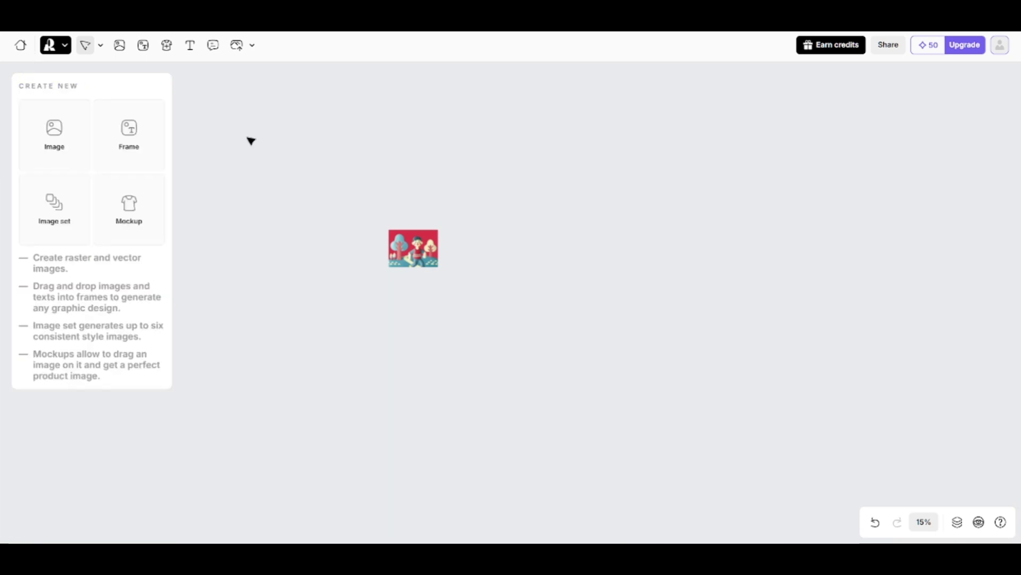
{"action": "left_click", "coordinate": [127, 213]}
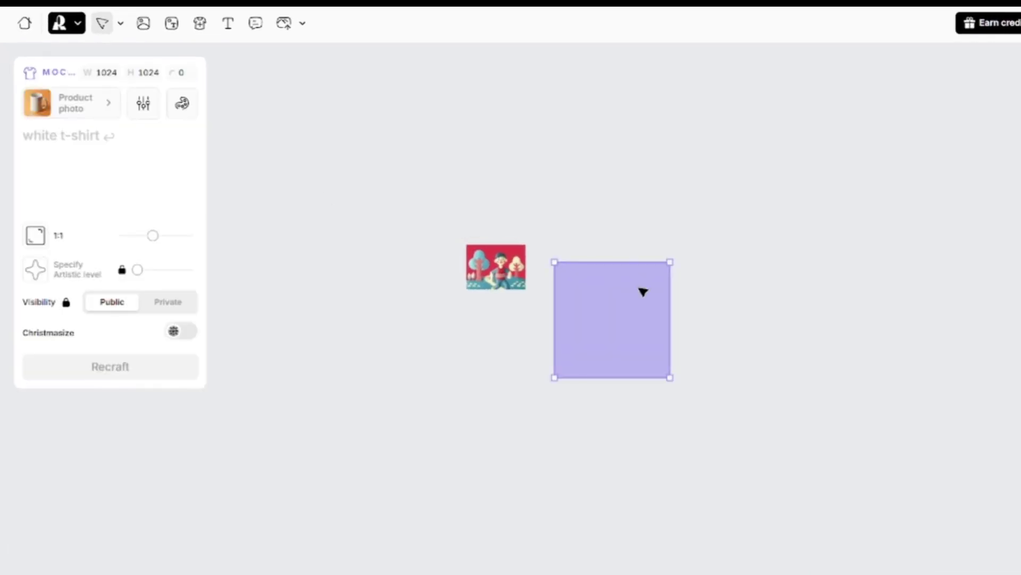
{"action": "mouse_move", "coordinate": [153, 235]}
{"action": "left_mouse_down"}
{"action": "mouse_move", "coordinate": [141, 237]}
{"action": "mouse_move", "coordinate": [160, 239]}
{"action": "left_mouse_up"}
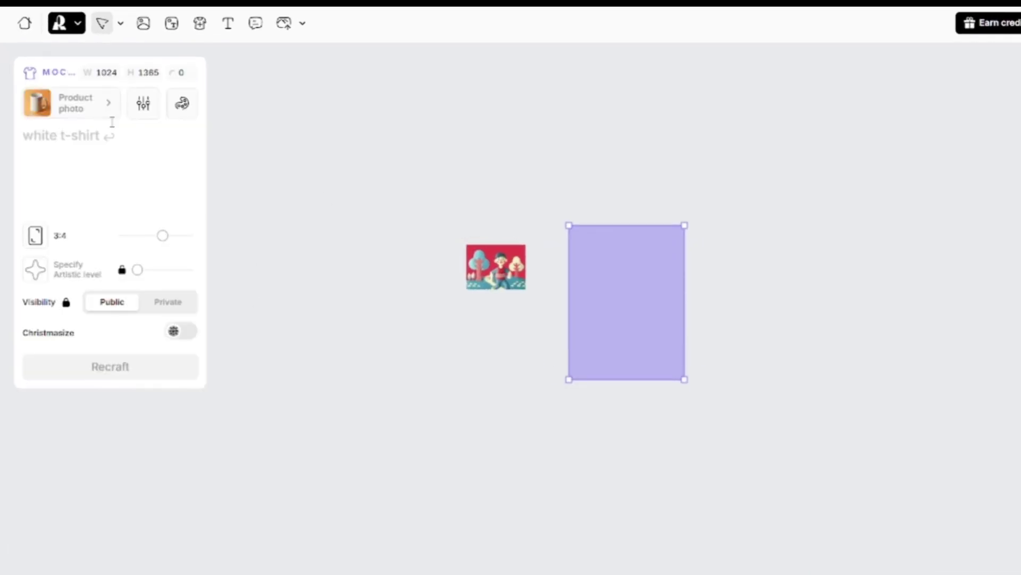
{"action": "left_click", "coordinate": [75, 159]}
{"action": "type", "text": "pink cup of tea"}
{"action": "left_click", "coordinate": [124, 367]}
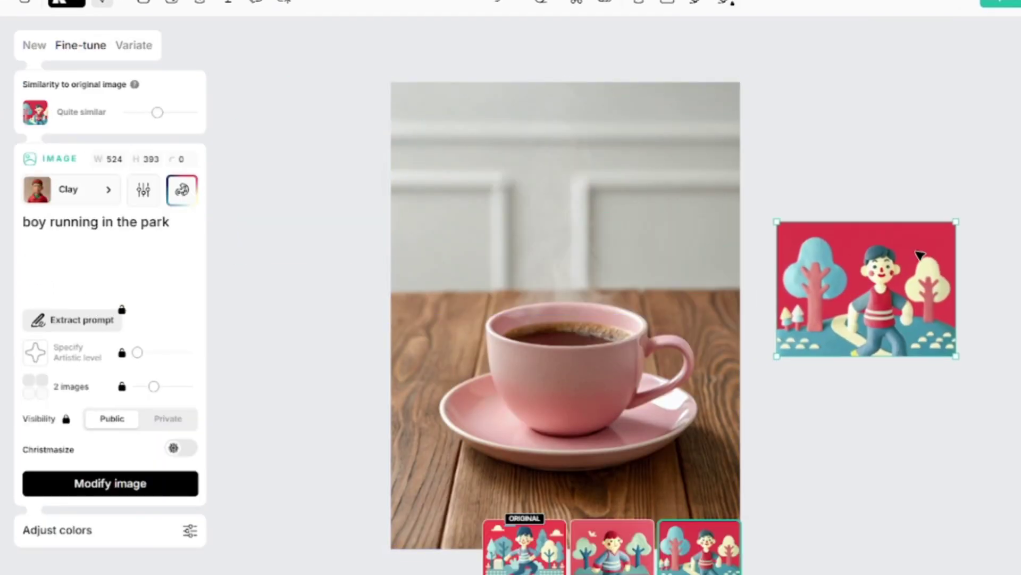
- Place the clay boy illustration onto the pink cup and shrink it to fit the front
{"action": "left_click", "coordinate": [538, 244]}
{"action": "left_click_drag", "start_coordinate": [868, 292], "coordinate": [553, 354]}
{"action": "left_click_drag", "start_coordinate": [661, 372], "coordinate": [614, 347]}
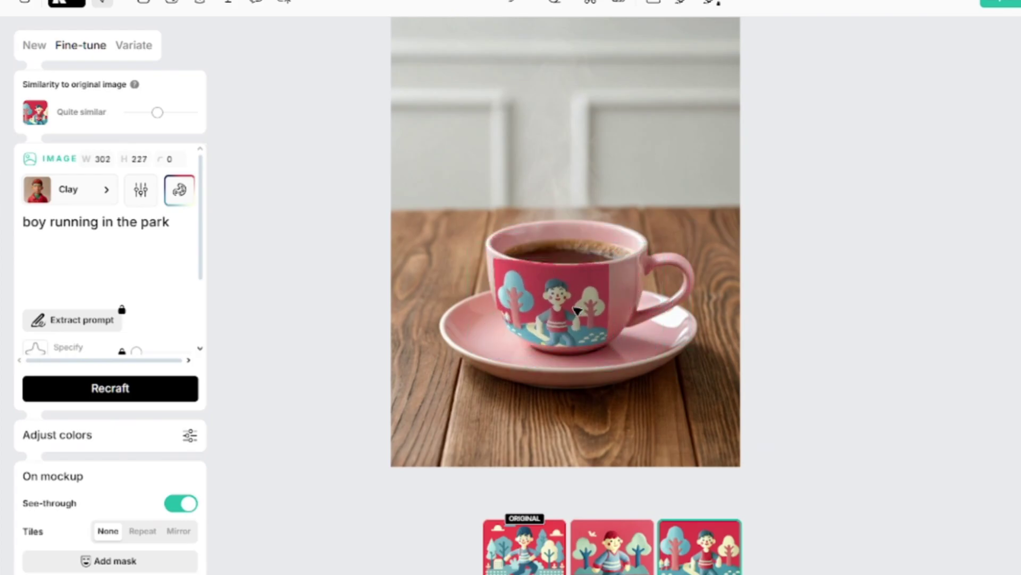
{"action": "left_click_drag", "start_coordinate": [577, 310], "coordinate": [530, 322]}
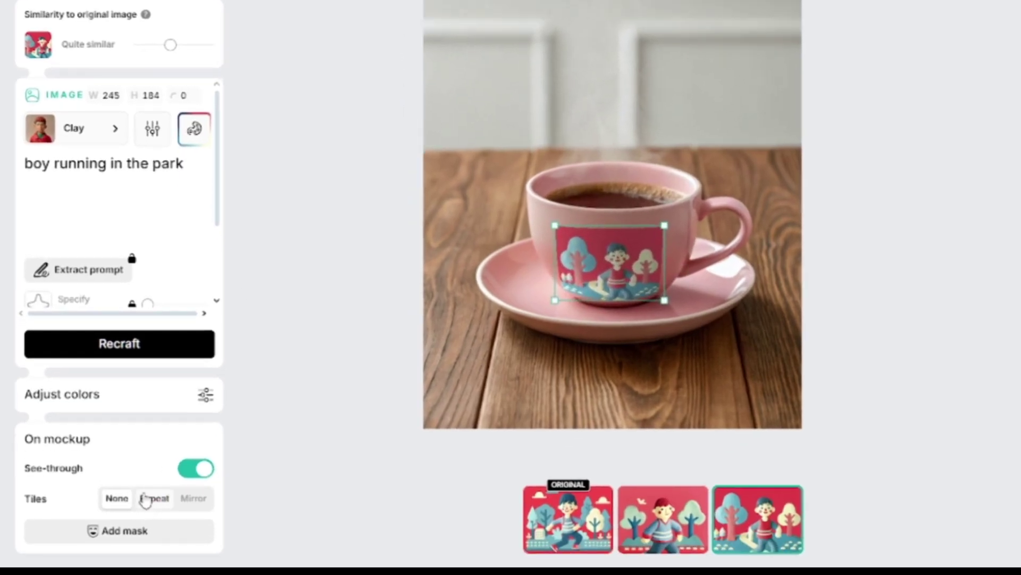
- Keep the print see-through and return it to a single untiled print after trying tiling
{"action": "left_click", "coordinate": [207, 469]}
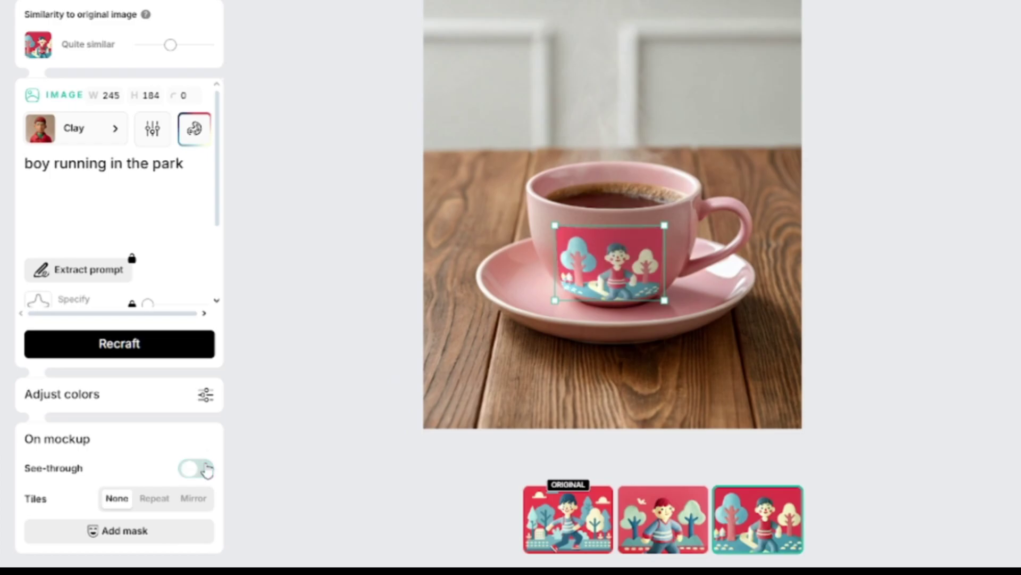
{"action": "left_click", "coordinate": [205, 470]}
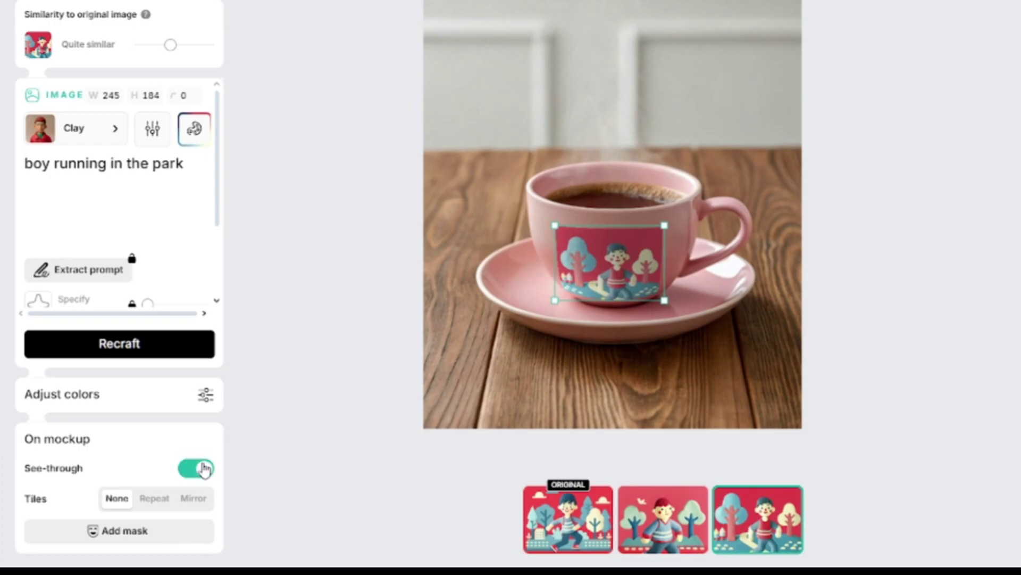
{"action": "left_click", "coordinate": [156, 500]}
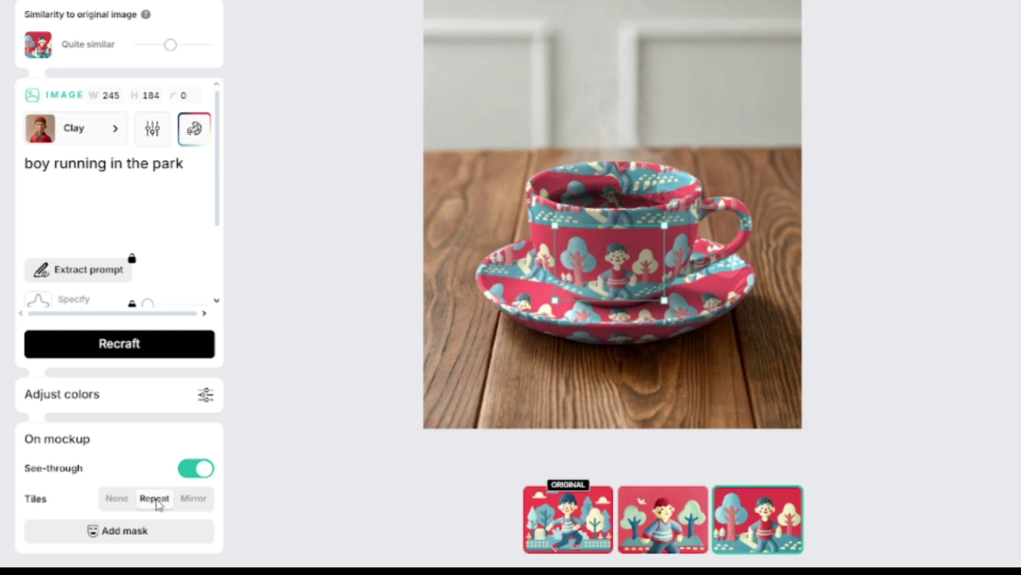
{"action": "left_click", "coordinate": [193, 499]}
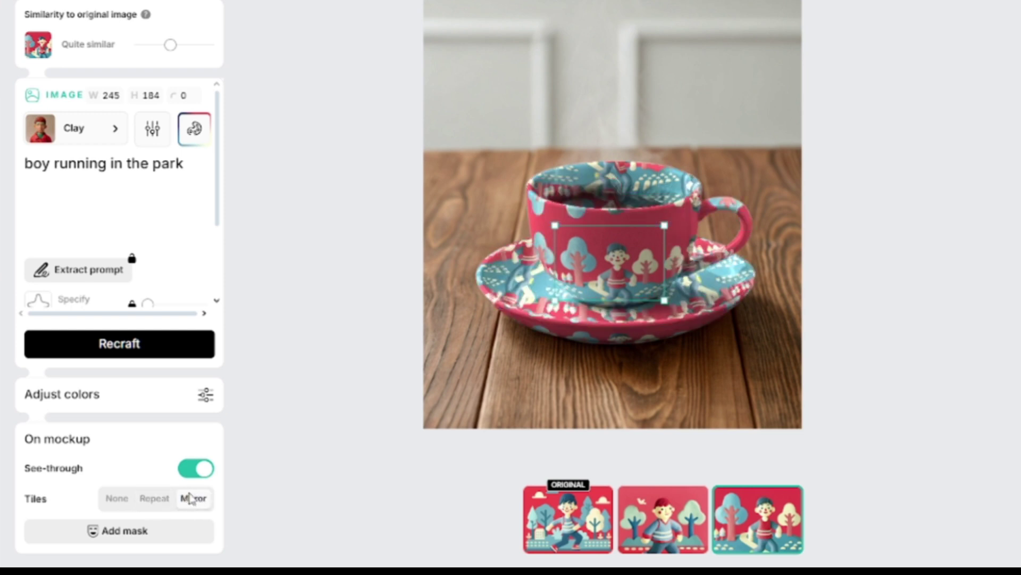
{"action": "left_click", "coordinate": [117, 498]}
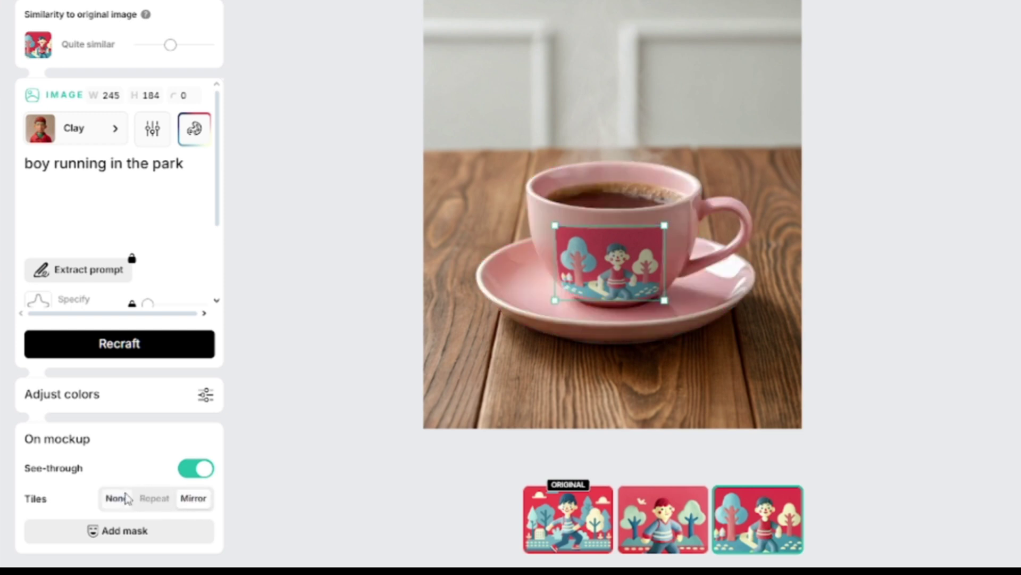
{"action": "left_click", "coordinate": [144, 532]}
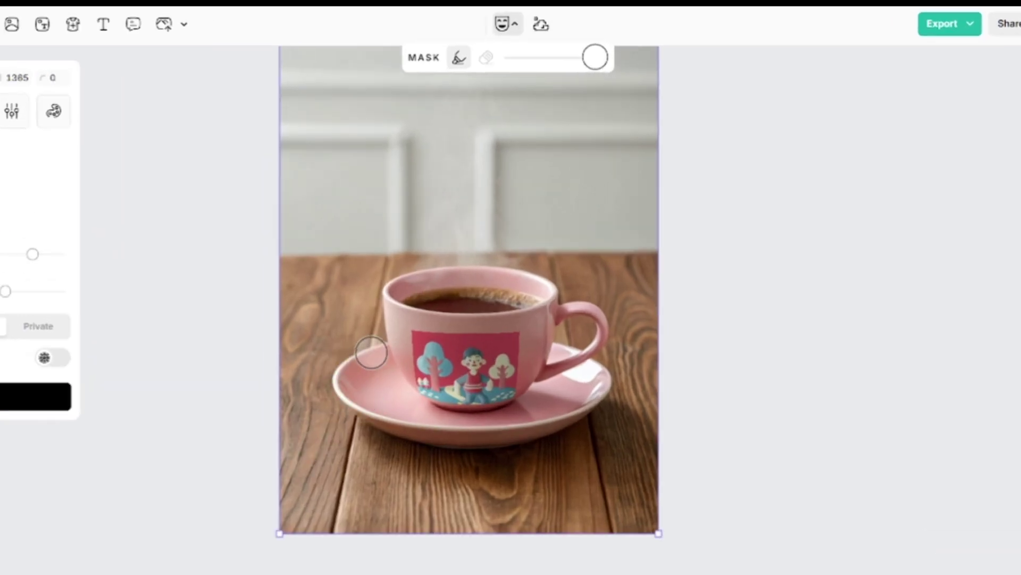
{"action": "left_click", "coordinate": [502, 23]}
{"action": "left_click", "coordinate": [442, 369]}
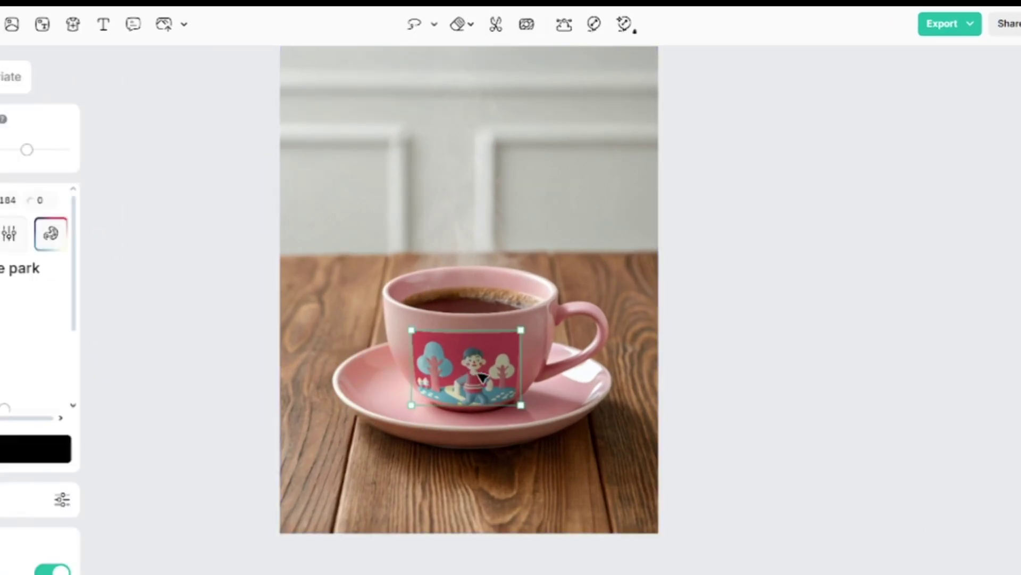
{"action": "left_click_drag", "start_coordinate": [469, 375], "coordinate": [447, 376]}
{"action": "left_click_drag", "start_coordinate": [391, 395], "coordinate": [508, 402]}
{"action": "left_click", "coordinate": [521, 300]}
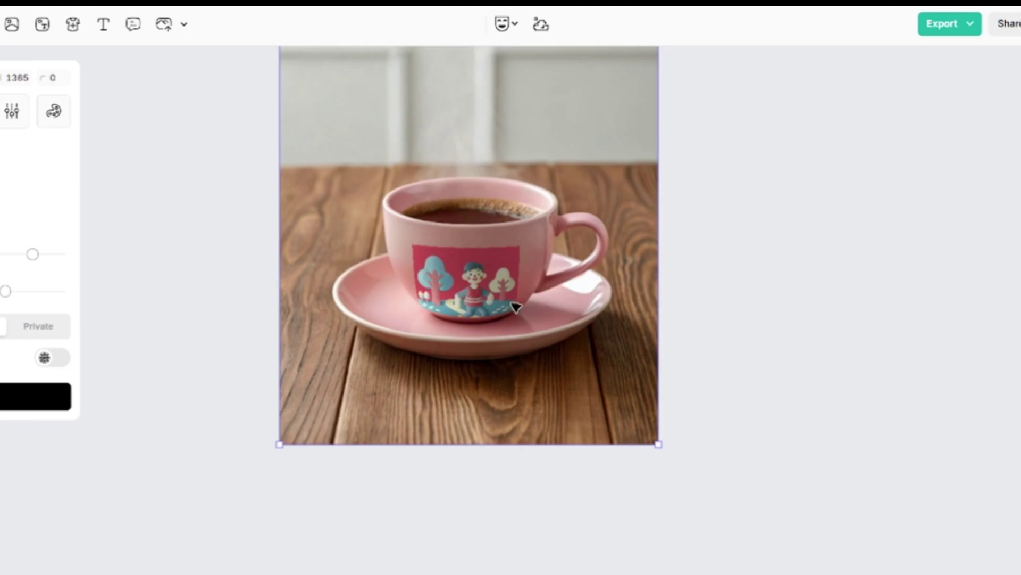
{"action": "left_click", "coordinate": [540, 25]}
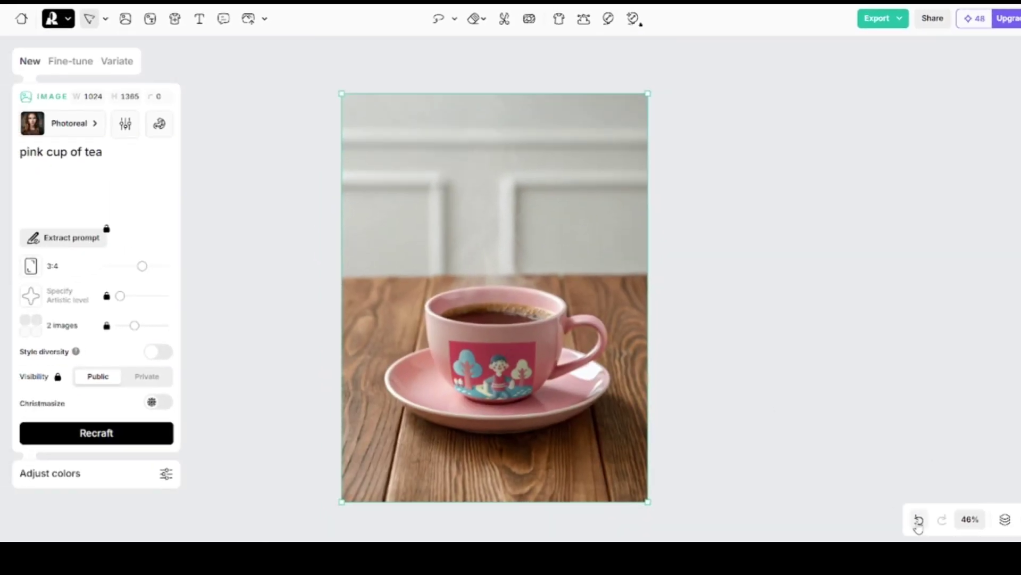
{"action": "left_click", "coordinate": [920, 521]}
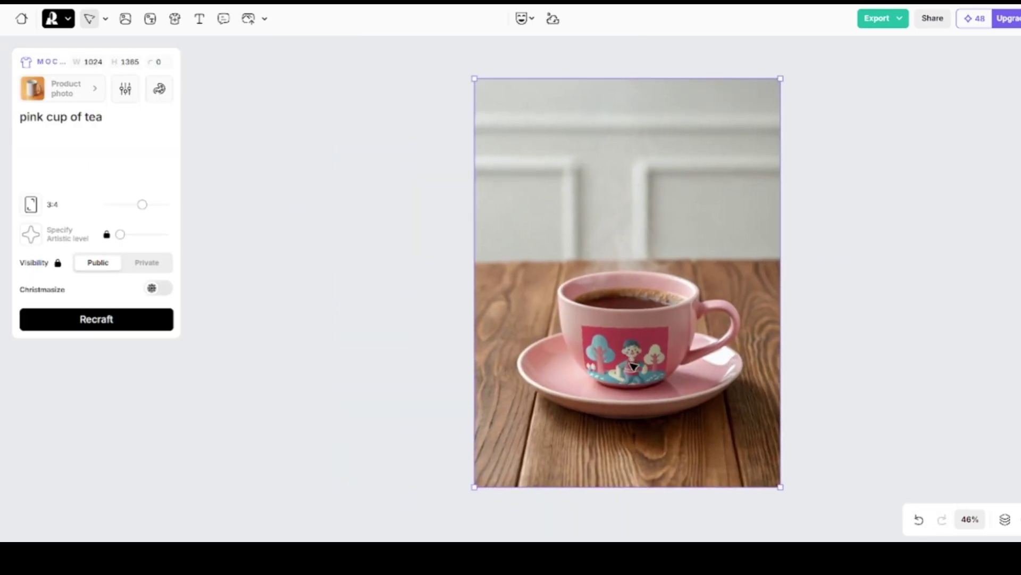
- Move the boy print off the cup onto the canvas and paste the couple photo
{"action": "left_click_drag", "start_coordinate": [591, 378], "coordinate": [411, 340]}
{"action": "scroll", "coordinate": [597, 255], "scroll_direction": "down", "scroll_amount": 3}
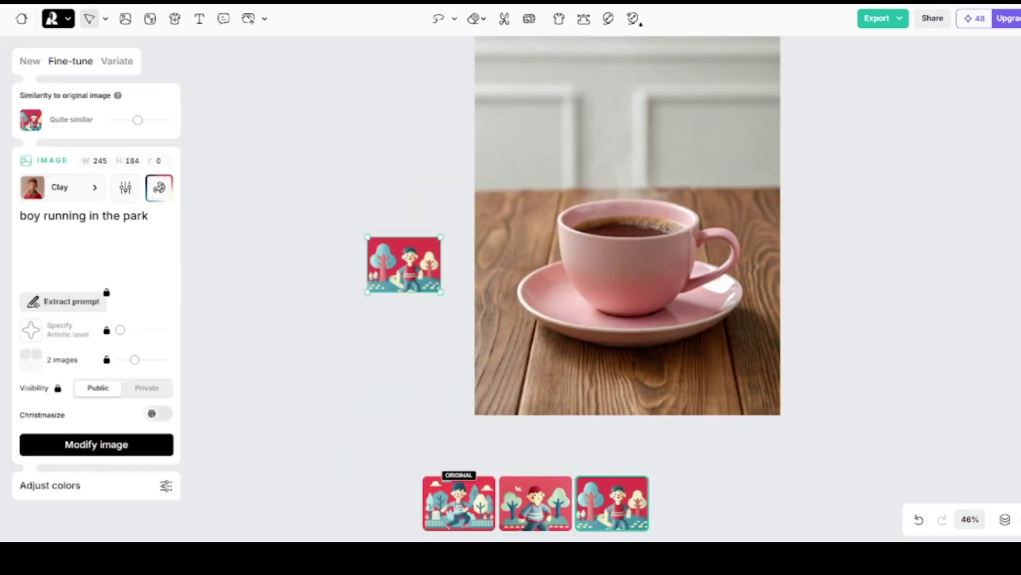
{"action": "key", "text": "ctrl+v"}
{"action": "scroll", "coordinate": [321, 339], "scroll_direction": "down", "scroll_amount": 2}
{"action": "key", "text": "Delete"}
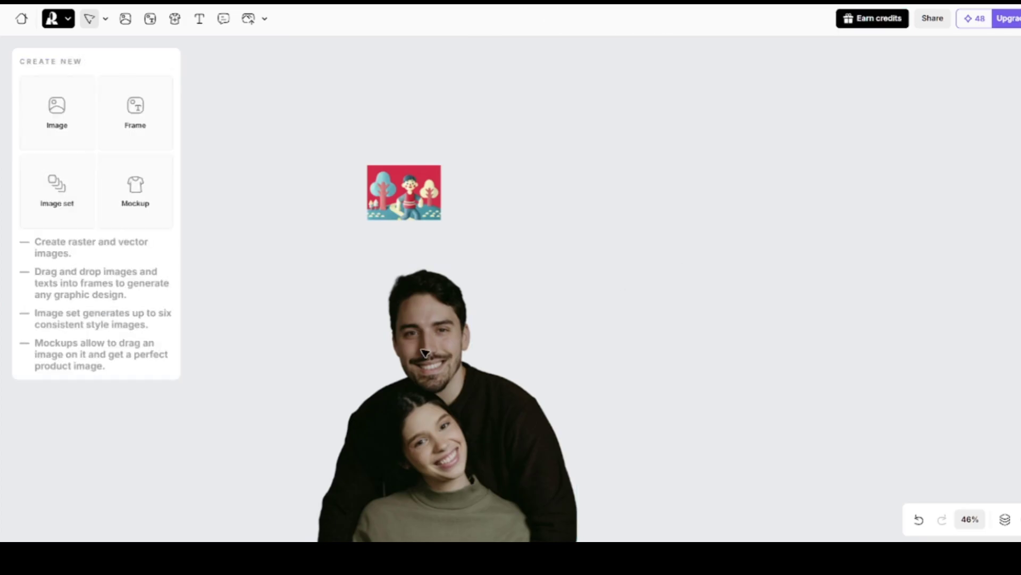
- Convert the couple photo to a mockup, try the print on it, then delete the photo
{"action": "left_click", "coordinate": [543, 177]}
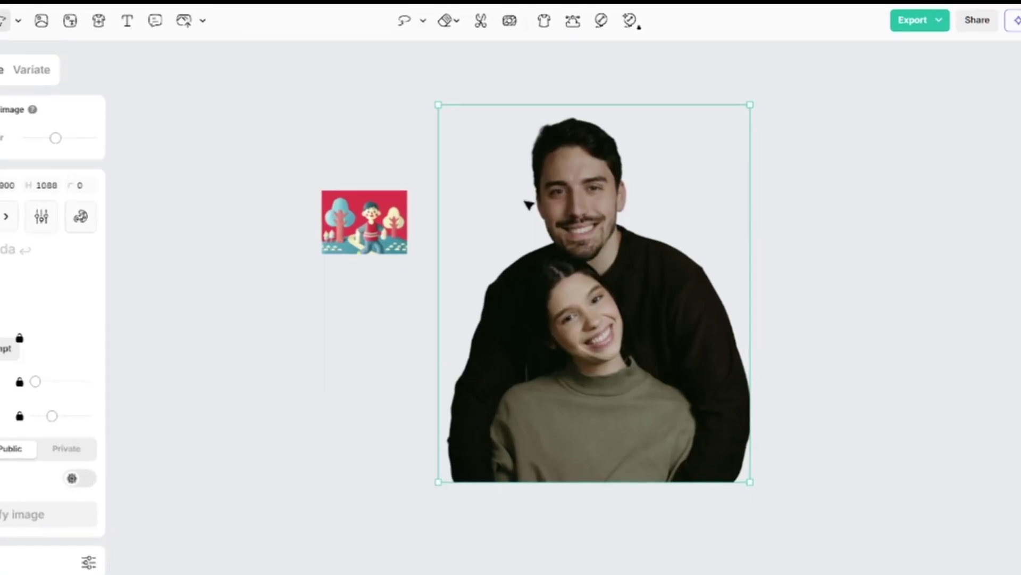
{"action": "left_click", "coordinate": [544, 21]}
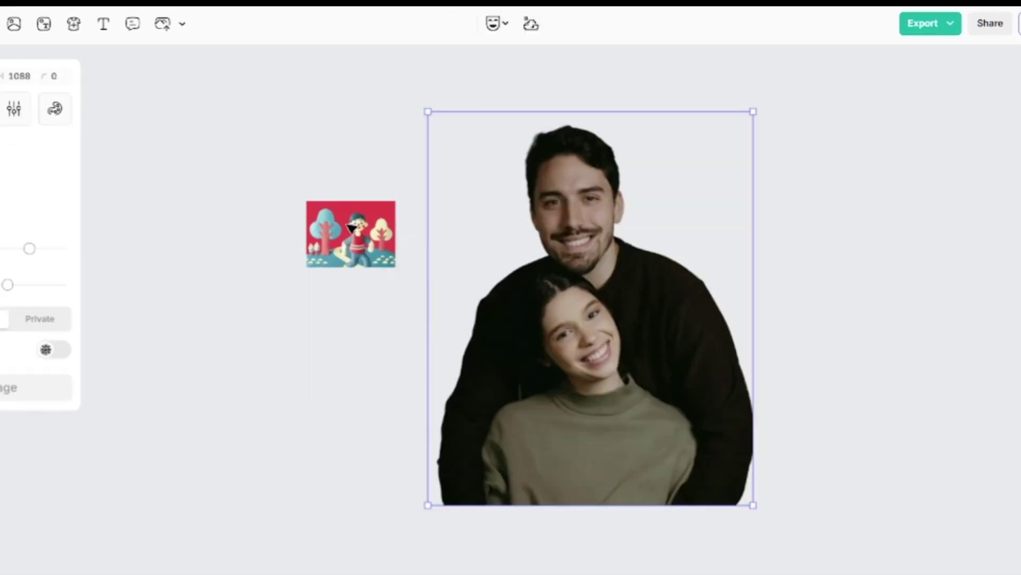
{"action": "left_click_drag", "start_coordinate": [383, 240], "coordinate": [486, 421]}
{"action": "left_click_drag", "start_coordinate": [587, 485], "coordinate": [513, 483]}
{"action": "left_click_drag", "start_coordinate": [569, 423], "coordinate": [324, 479]}
{"action": "left_click", "coordinate": [652, 384]}
{"action": "key", "text": "Delete"}
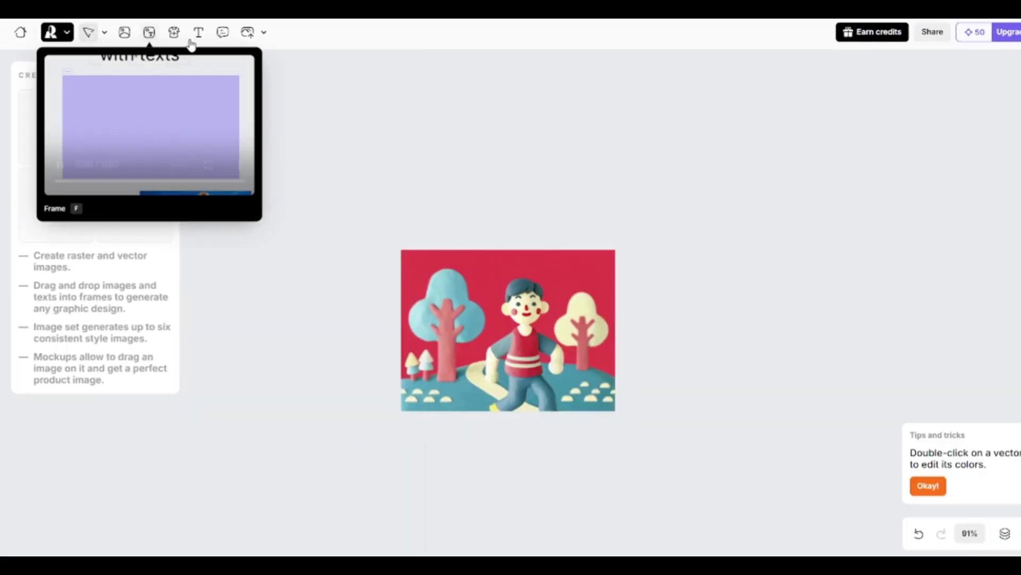
- Generate a Soft Abstract 'medieval knight in the forest' image and show the orange knight version
{"action": "left_click", "coordinate": [53, 124]}
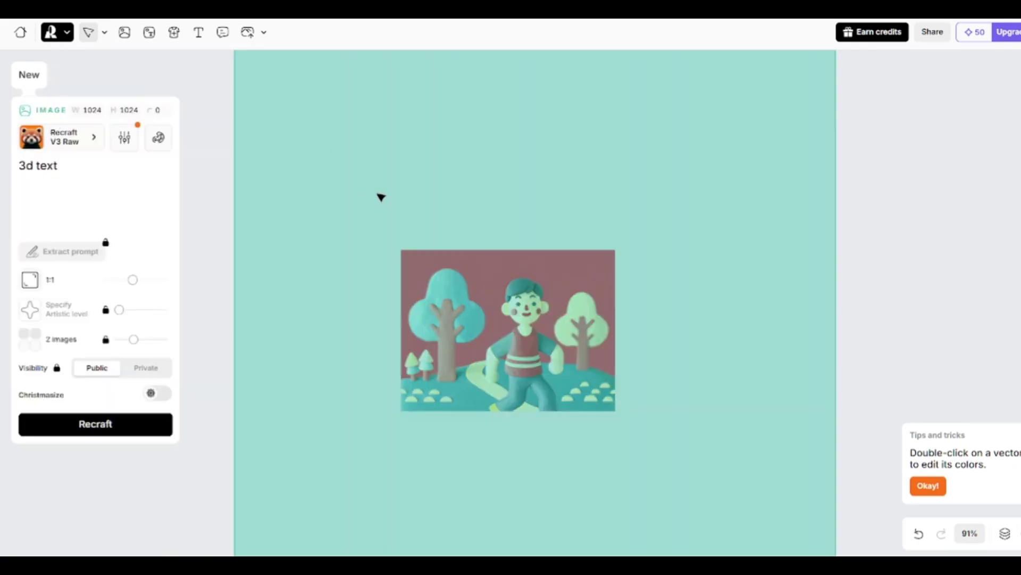
{"action": "scroll", "coordinate": [393, 197], "scroll_direction": "down", "scroll_amount": 5}
{"action": "left_click", "coordinate": [79, 143]}
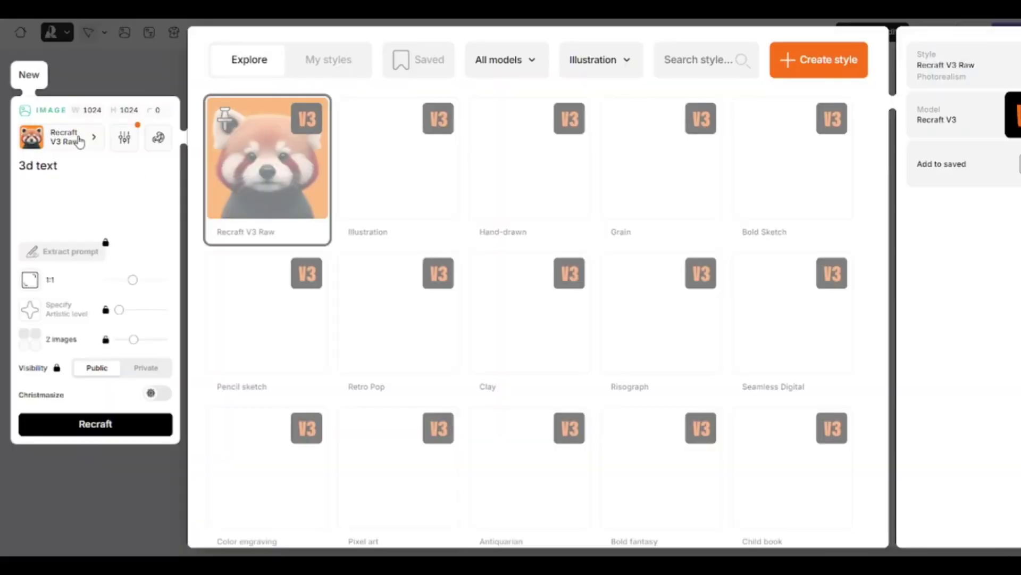
{"action": "scroll", "coordinate": [457, 373], "scroll_direction": "down", "scroll_amount": 10}
{"action": "left_click", "coordinate": [456, 469]}
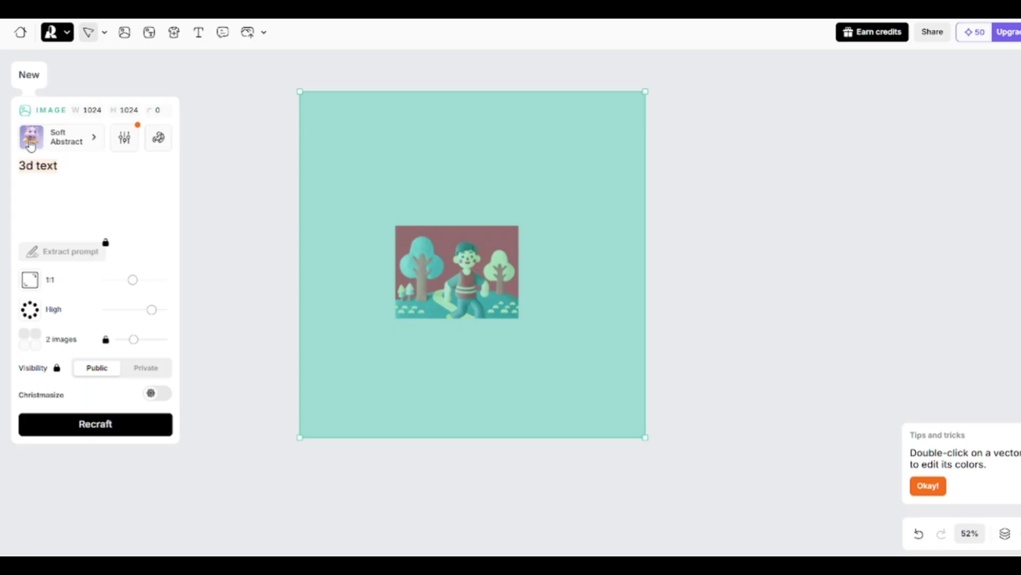
{"action": "left_click", "coordinate": [107, 421]}
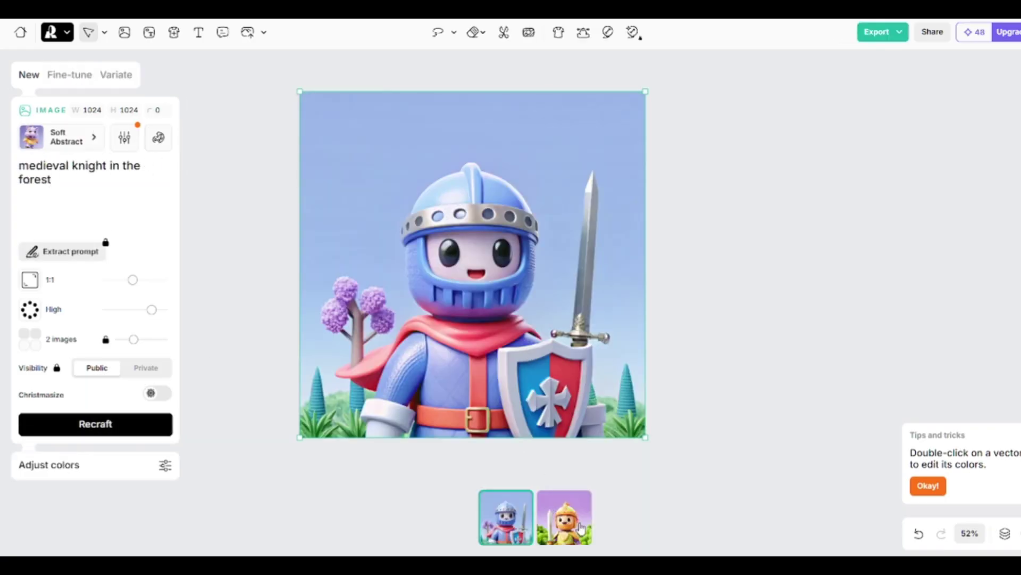
{"action": "left_click", "coordinate": [581, 527]}
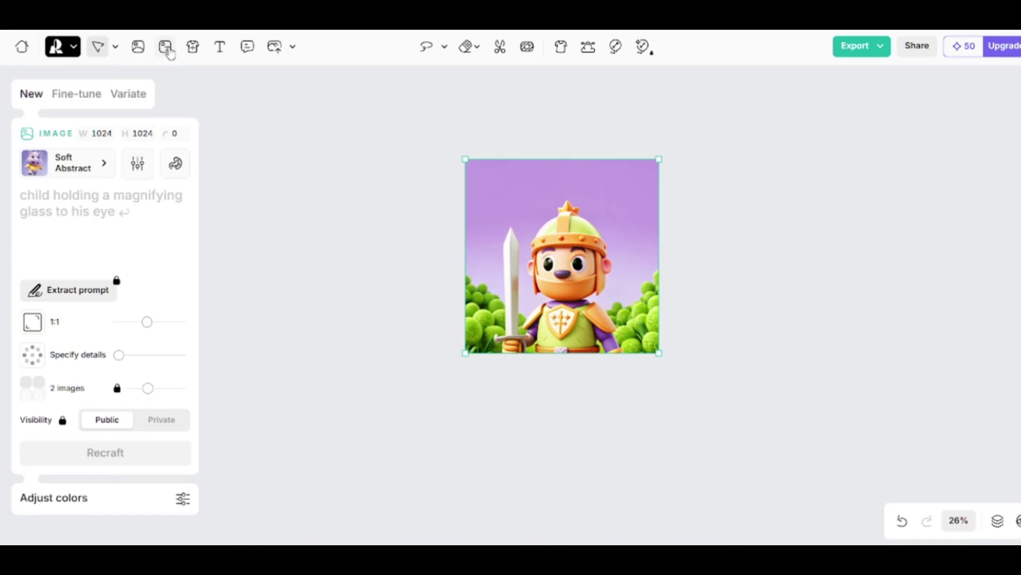
- Draw a frame around the knight image and add enlarged 'hello!!!' text at its top
{"action": "left_click", "coordinate": [166, 48]}
{"action": "left_click_drag", "start_coordinate": [459, 91], "coordinate": [673, 347]}
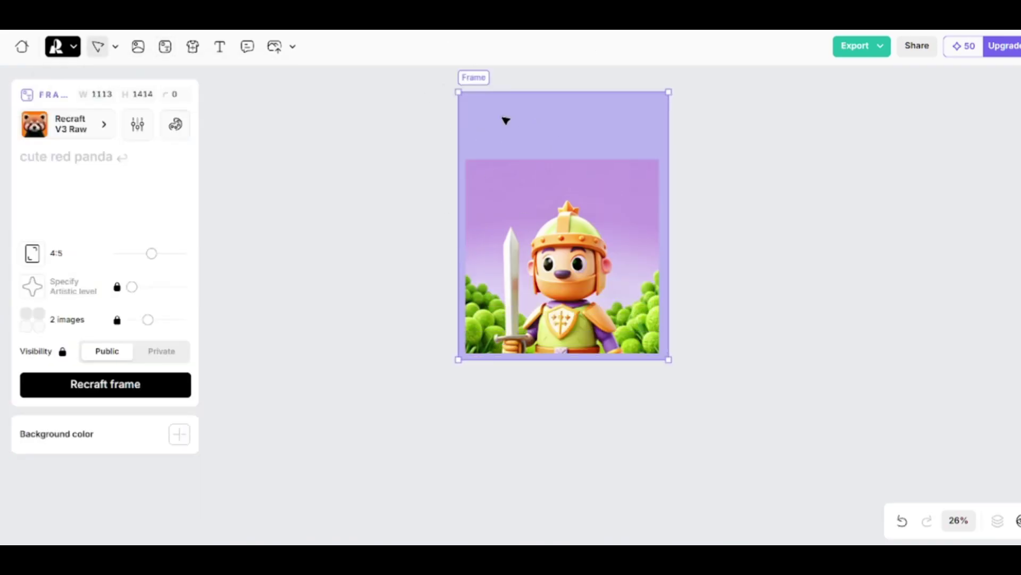
{"action": "left_click", "coordinate": [221, 47]}
{"action": "left_click", "coordinate": [476, 122]}
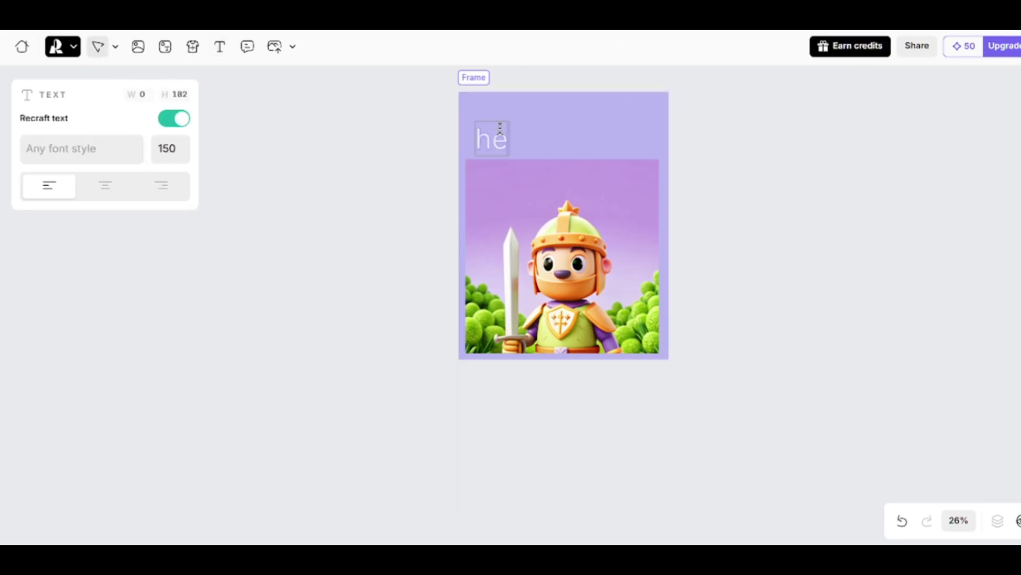
{"action": "left_click", "coordinate": [520, 141]}
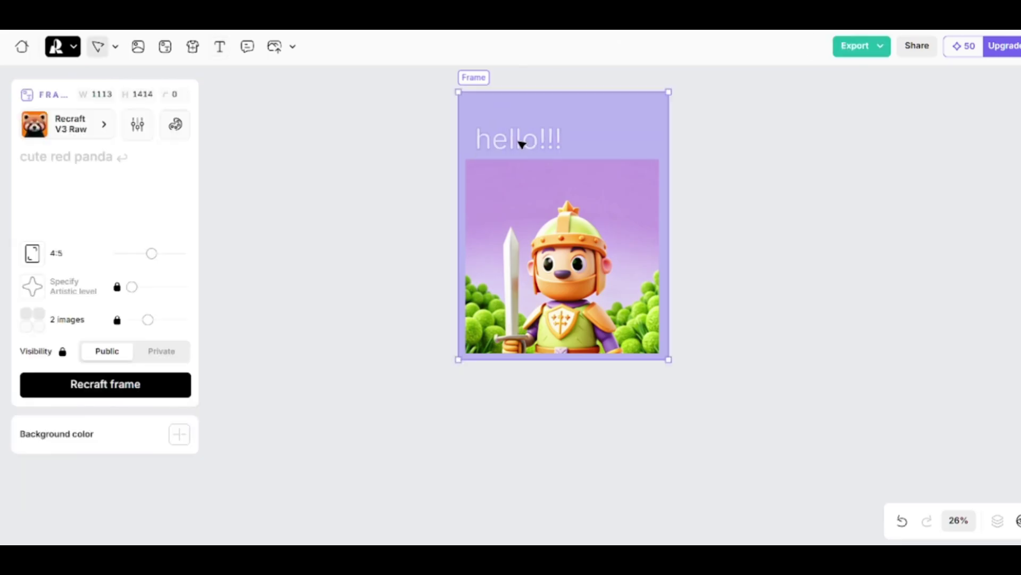
{"action": "left_click_drag", "start_coordinate": [521, 141], "coordinate": [520, 145]}
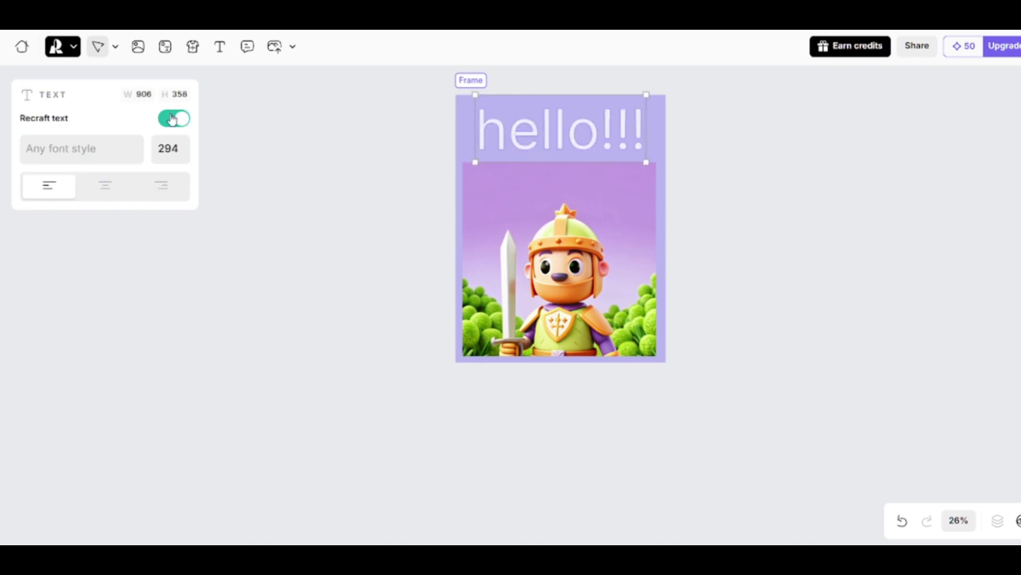
{"action": "left_click", "coordinate": [464, 106]}
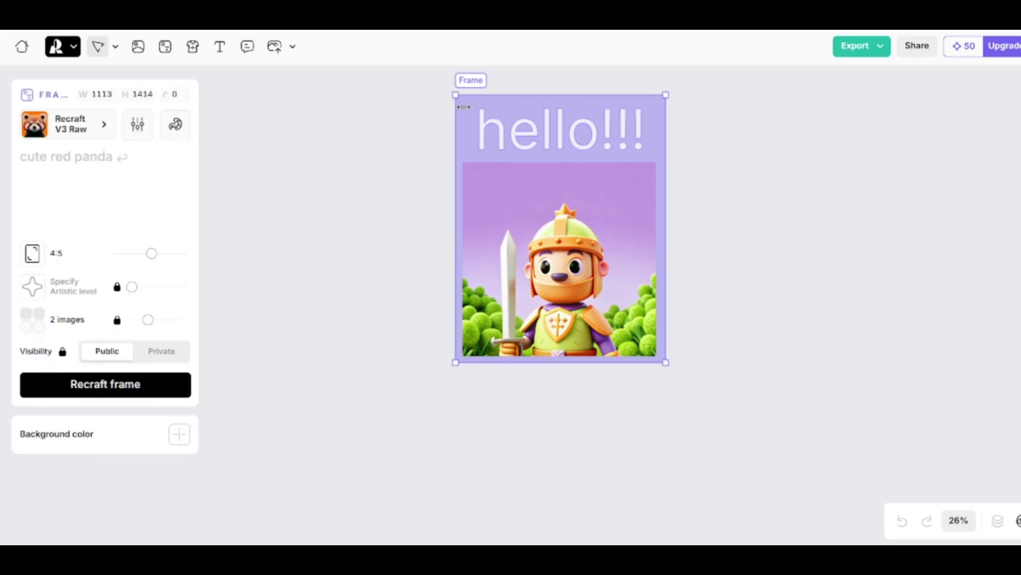
- Give the frame Soft Abstract style, prompt '3d lettering', and High detail level
{"action": "left_click", "coordinate": [90, 128]}
{"action": "scroll", "coordinate": [399, 240], "scroll_direction": "down", "scroll_amount": 15}
{"action": "left_click", "coordinate": [310, 467]}
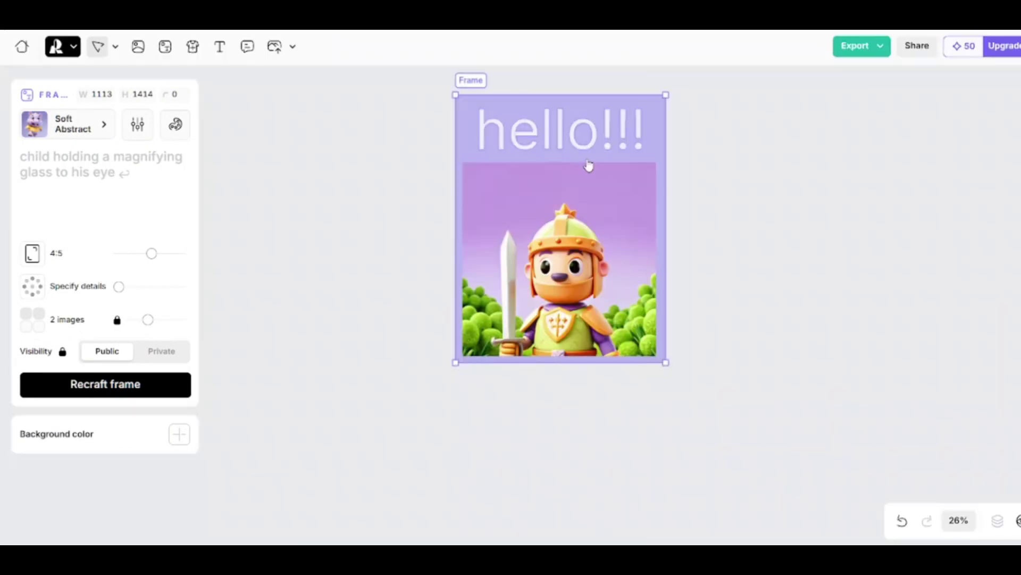
{"action": "left_click", "coordinate": [54, 147]}
{"action": "type", "text": "3d lettering"}
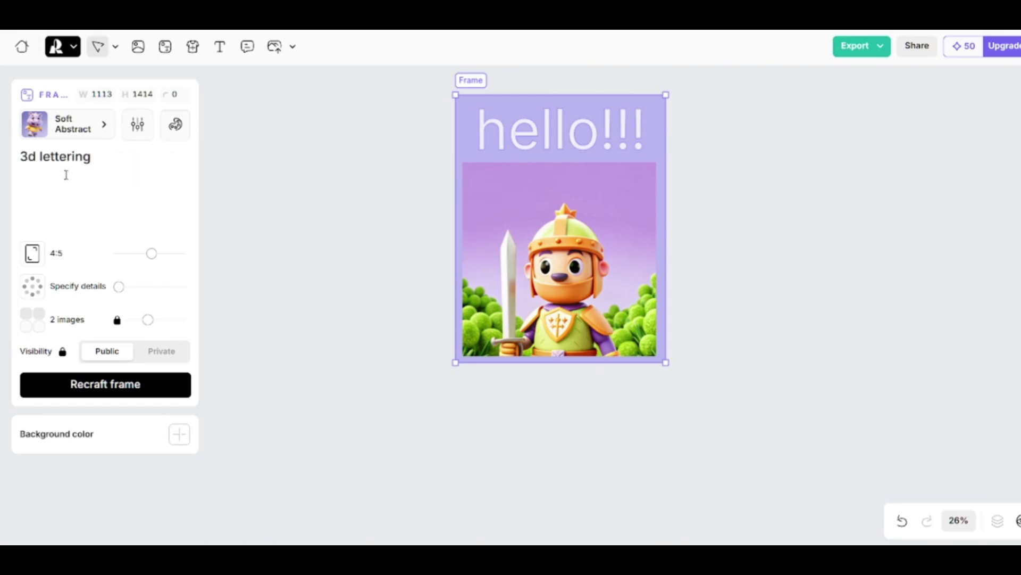
{"action": "left_click_drag", "start_coordinate": [126, 285], "coordinate": [168, 286]}
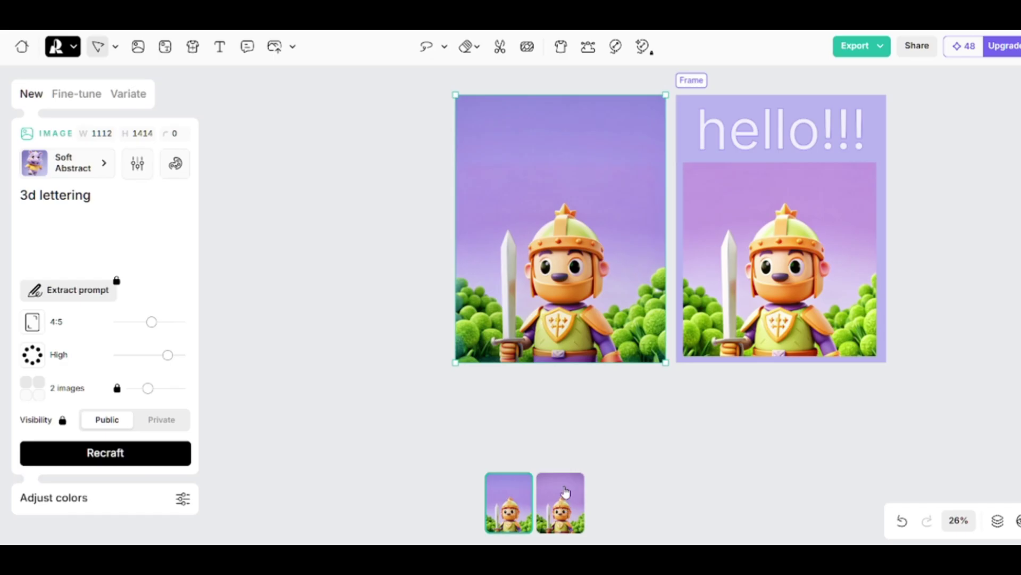
- Regenerate the hello!!! frame with Recraft V3 Photorealism style and view the HELLO!! variants
{"action": "left_click", "coordinate": [506, 481]}
{"action": "left_click", "coordinate": [692, 109]}
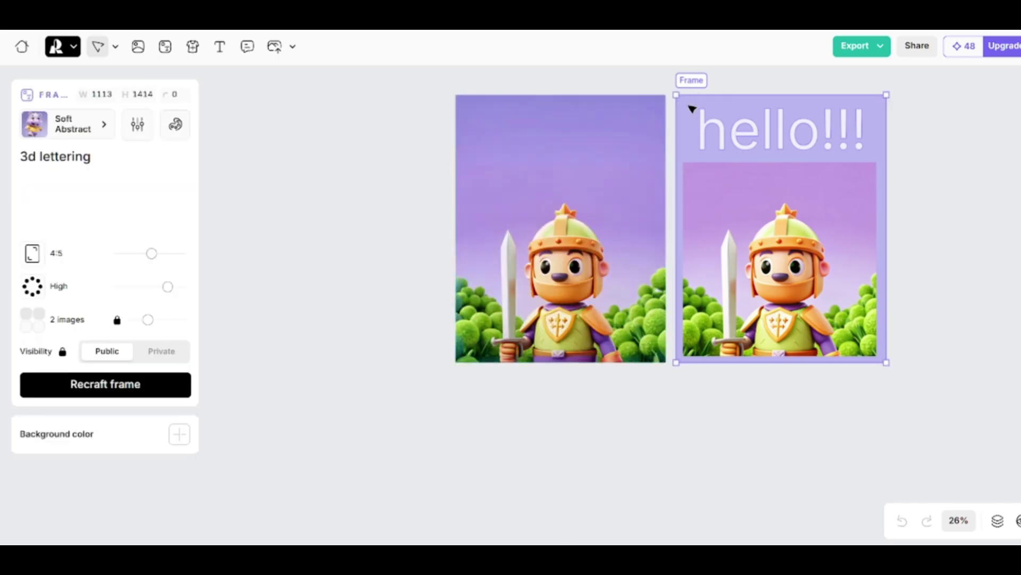
{"action": "left_click", "coordinate": [106, 125]}
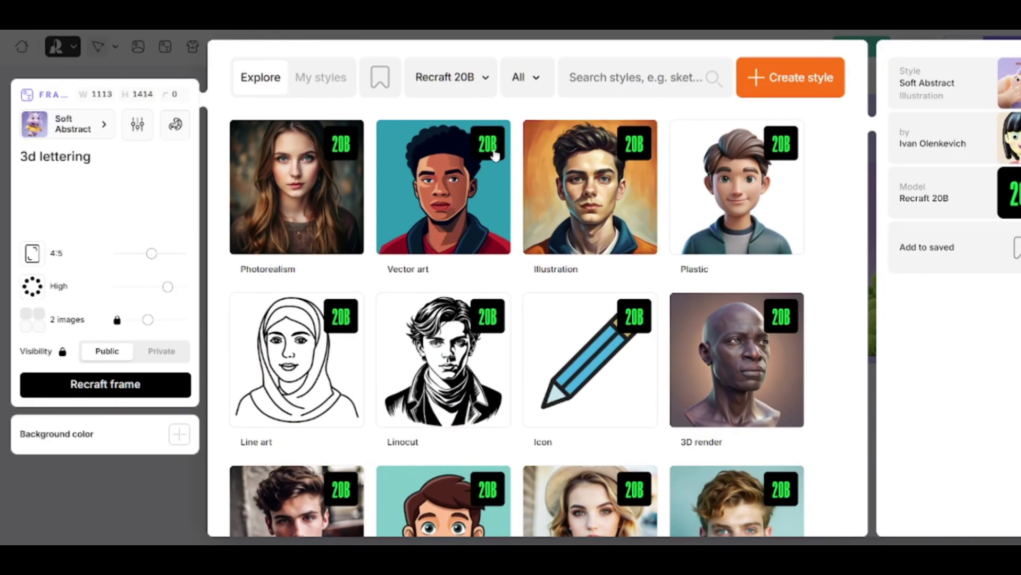
{"action": "left_click", "coordinate": [481, 86]}
{"action": "left_click", "coordinate": [462, 172]}
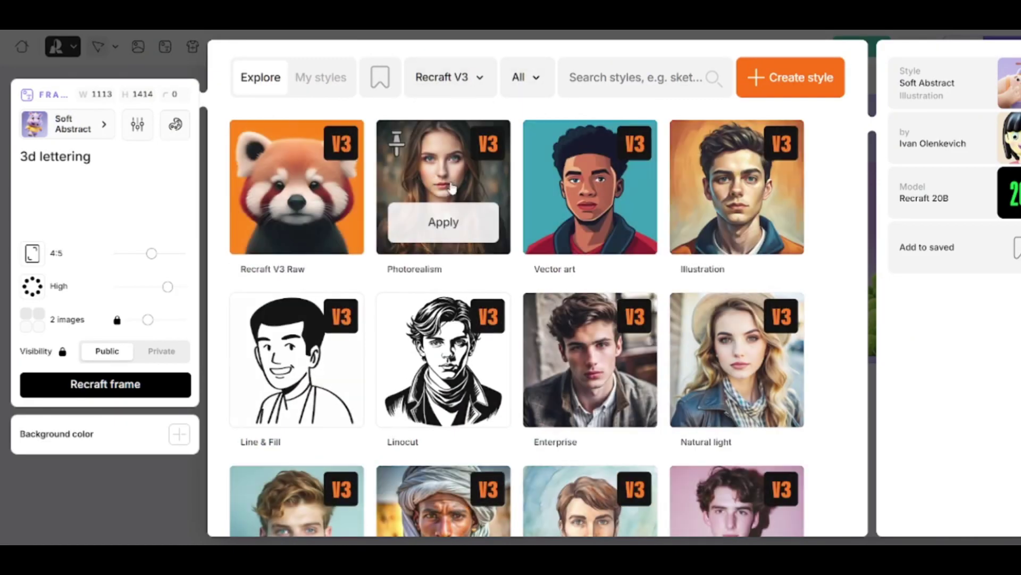
{"action": "left_click", "coordinate": [449, 224]}
{"action": "left_click", "coordinate": [142, 383]}
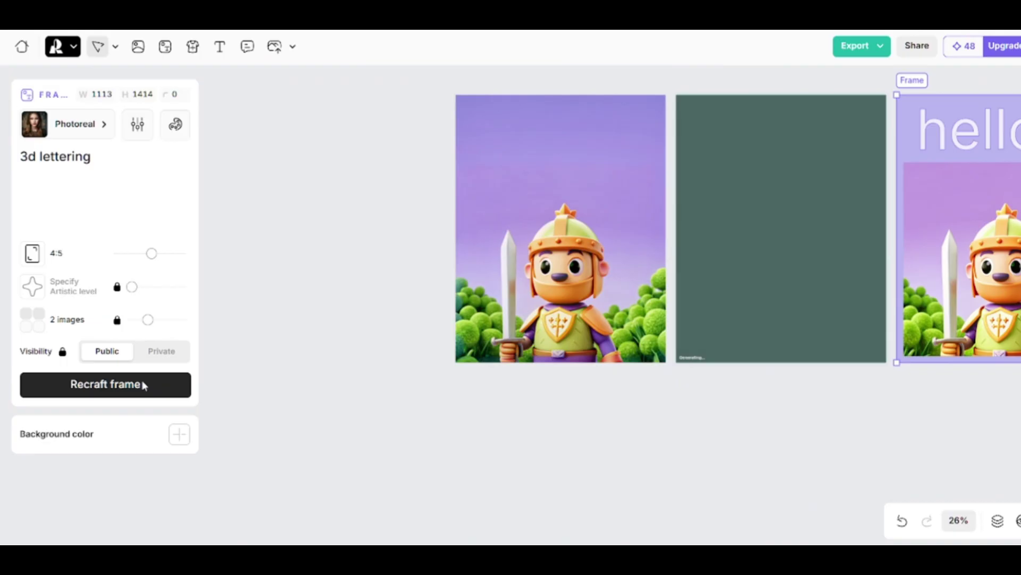
{"action": "left_click", "coordinate": [567, 495]}
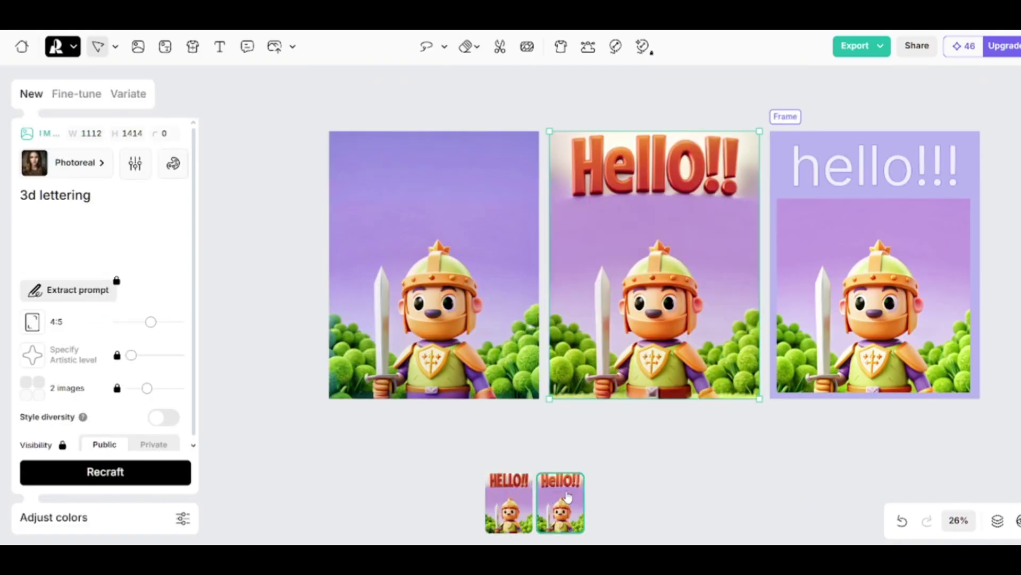
{"action": "left_click", "coordinate": [525, 491]}
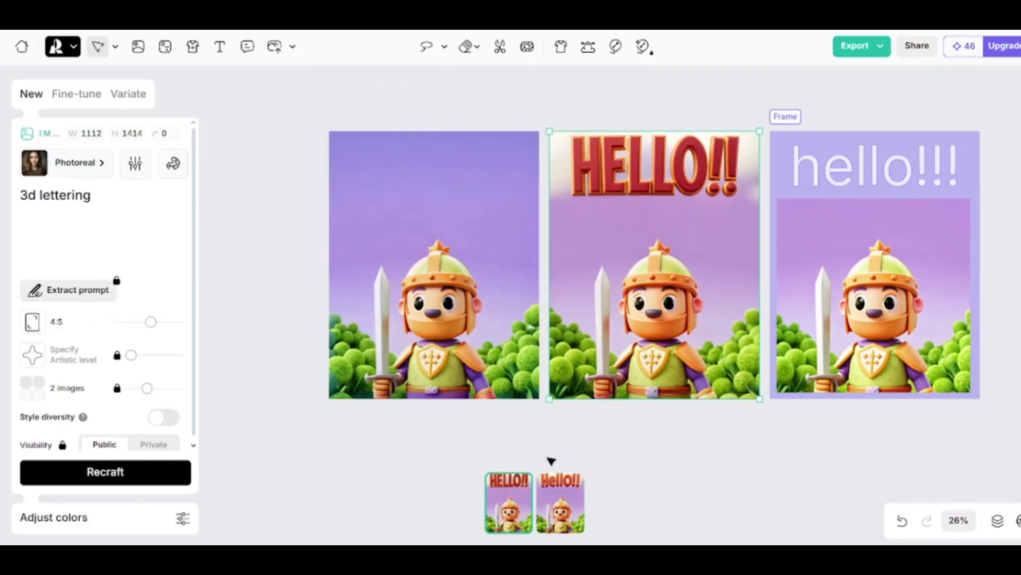
- Prefix the frame prompt with 'gothic neon' and exclude 'flat' from the image
{"action": "left_click", "coordinate": [832, 145]}
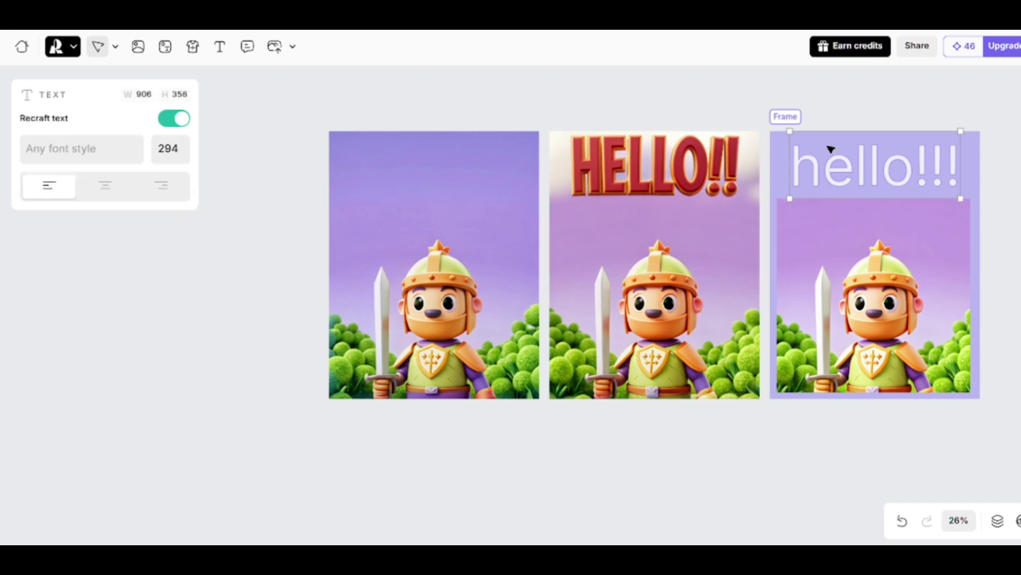
{"action": "left_click", "coordinate": [774, 144]}
{"action": "left_click", "coordinate": [21, 156]}
{"action": "type", "text": "gothic neon 3d lettering"}
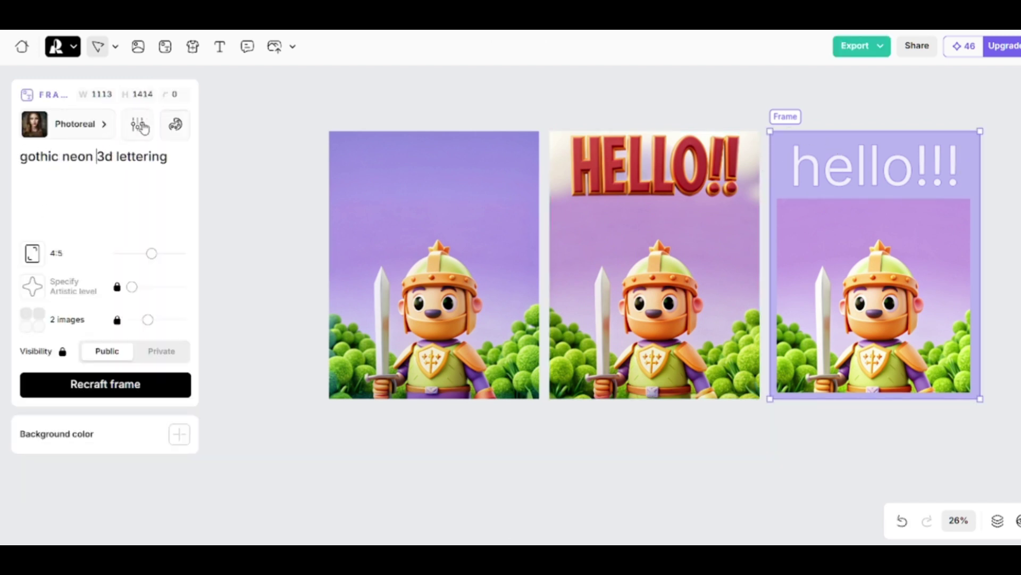
{"action": "left_click", "coordinate": [138, 125]}
{"action": "left_click", "coordinate": [242, 120]}
{"action": "type", "text": "flat"}
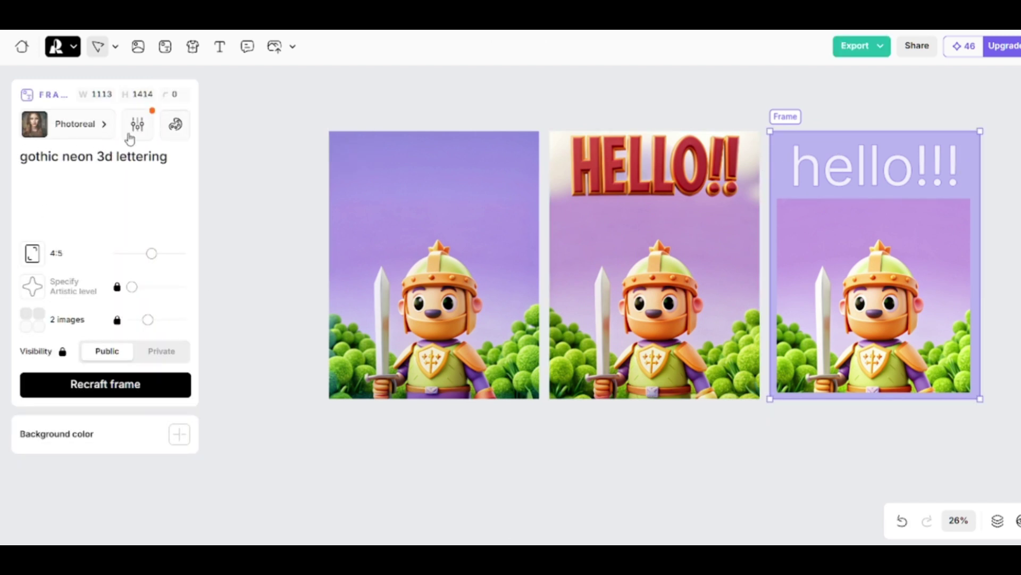
- Regenerate the frame in Clay style and show the white Hello!! variant
{"action": "left_click", "coordinate": [74, 123]}
{"action": "scroll", "coordinate": [445, 337], "scroll_direction": "down", "scroll_amount": 10}
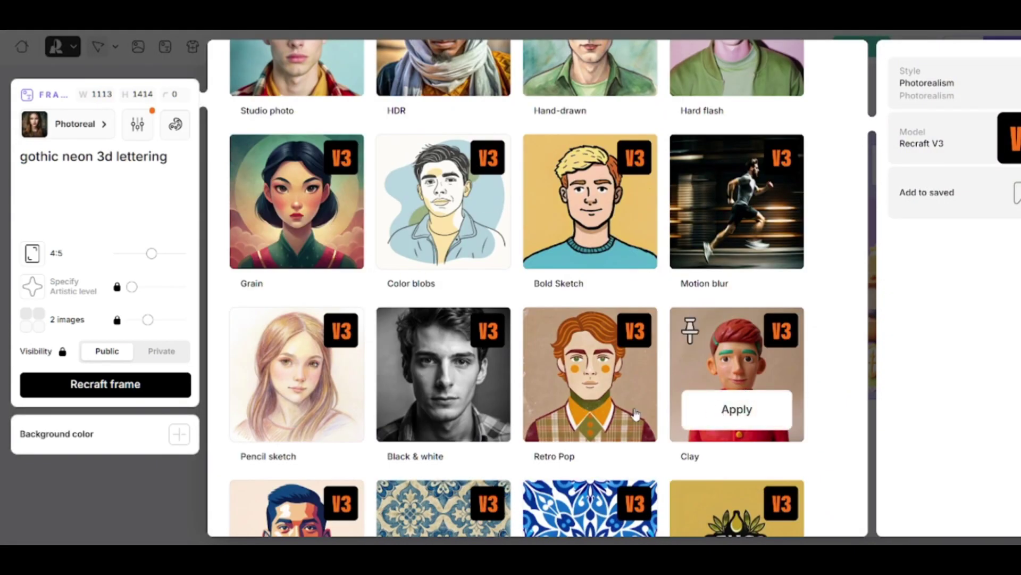
{"action": "left_click", "coordinate": [736, 408]}
{"action": "left_click", "coordinate": [39, 383]}
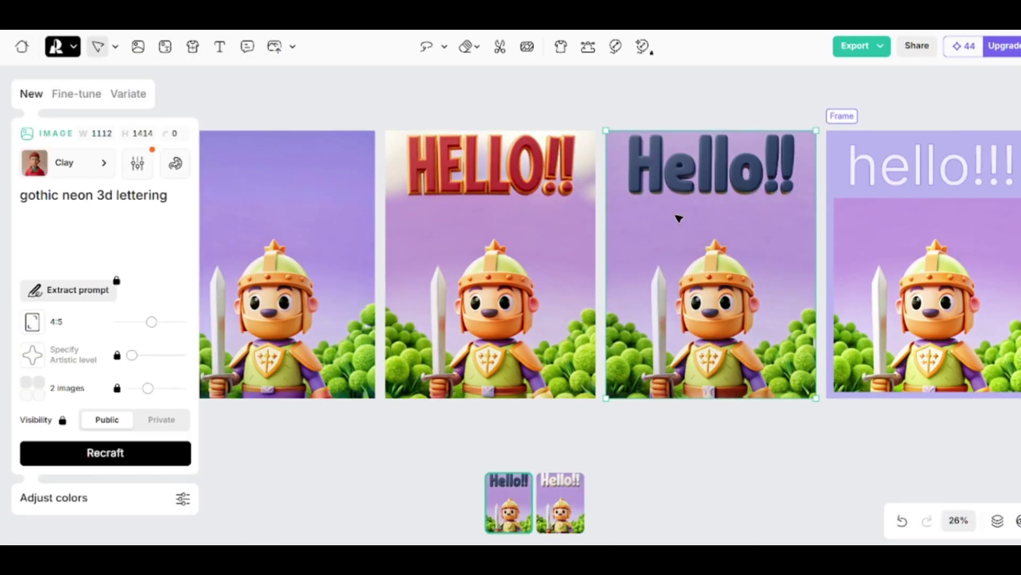
{"action": "left_click", "coordinate": [561, 500]}
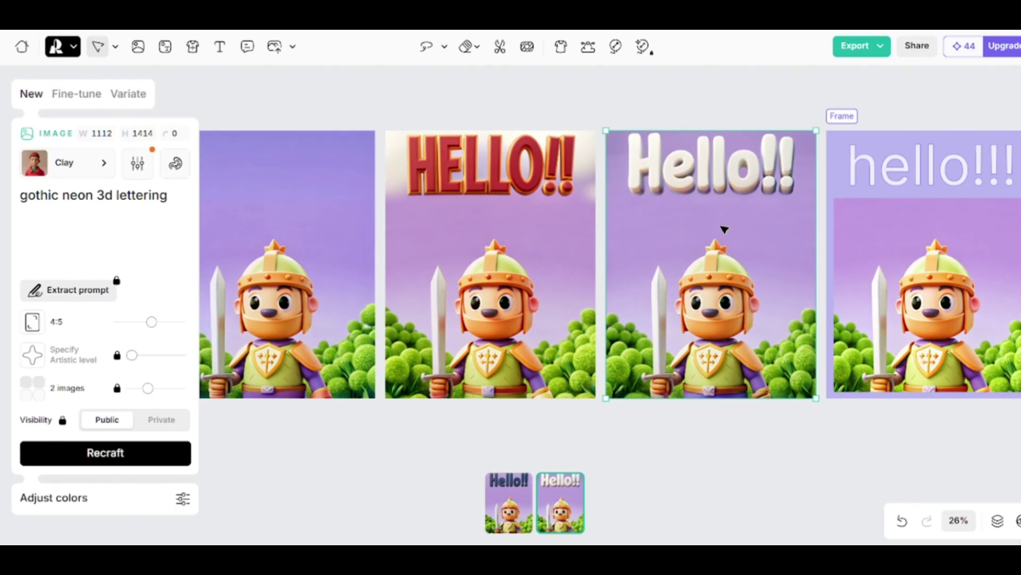
- Move the hello!!! text lower, regenerate in Faded Nostalgia, and show the metallic HELLO!! variant
{"action": "left_click", "coordinate": [873, 164]}
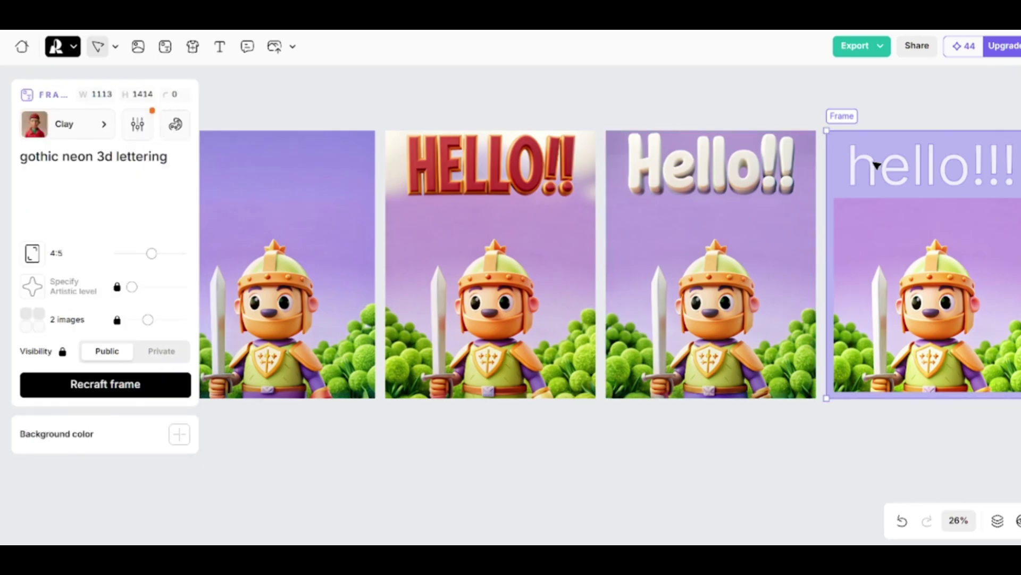
{"action": "left_click_drag", "start_coordinate": [873, 163], "coordinate": [873, 201]}
{"action": "left_click", "coordinate": [869, 151]}
{"action": "left_click", "coordinate": [63, 123]}
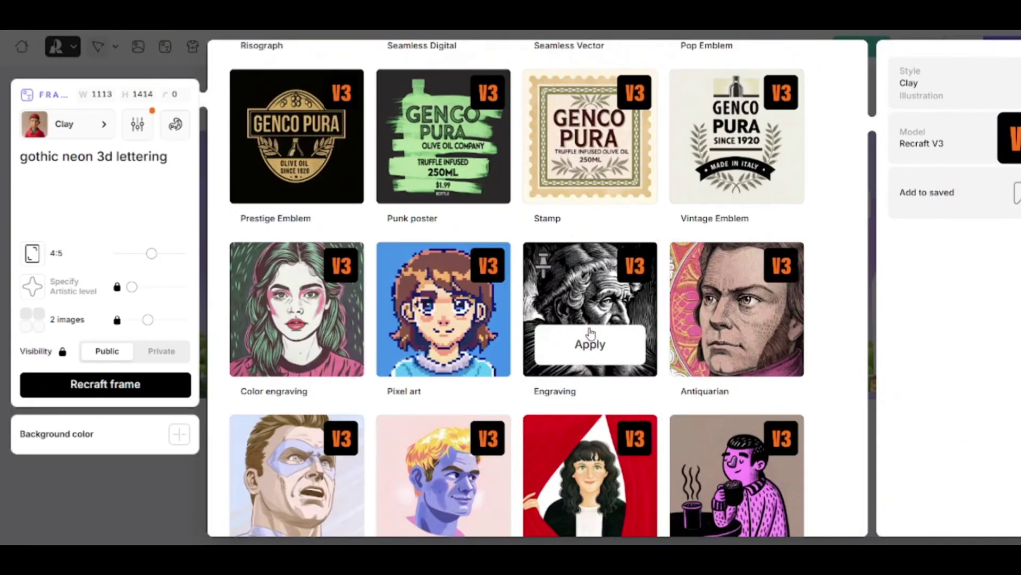
{"action": "scroll", "coordinate": [581, 330], "scroll_direction": "down", "scroll_amount": 10}
{"action": "left_click", "coordinate": [265, 358]}
{"action": "left_click", "coordinate": [148, 394]}
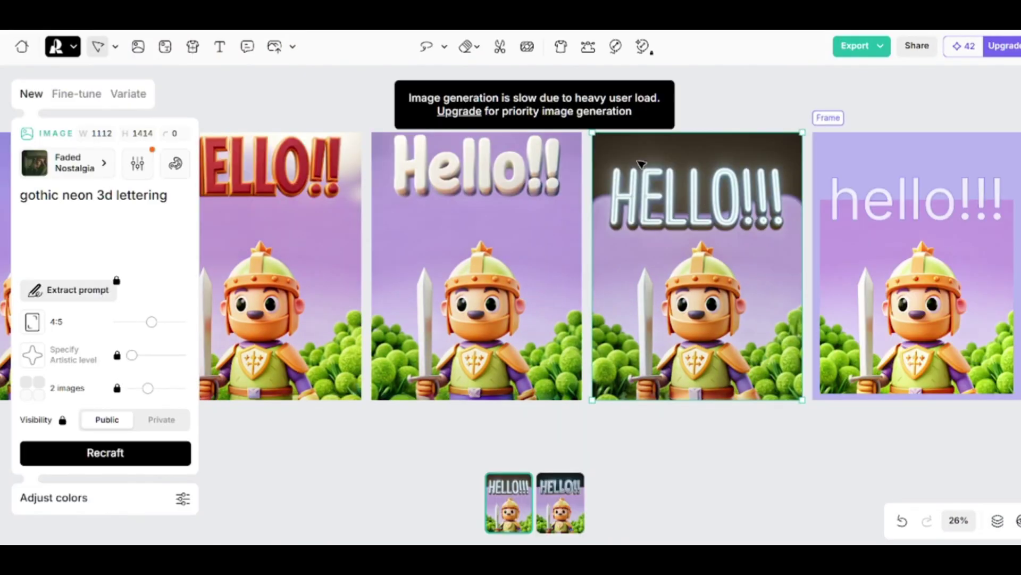
{"action": "left_click", "coordinate": [560, 499]}
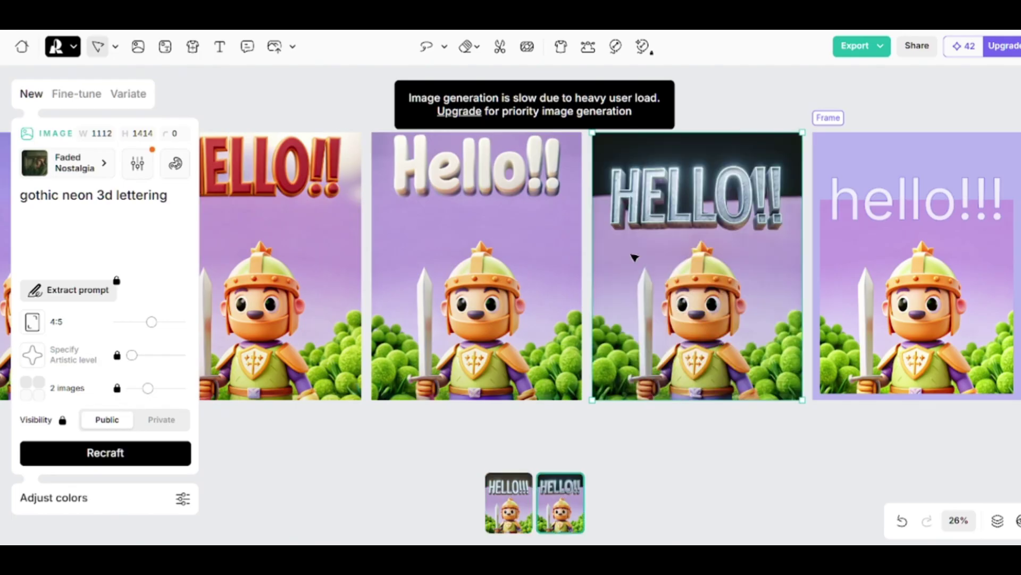
- Regenerate the hello!!! frame in Retro Snapshot style
{"action": "left_click", "coordinate": [878, 167]}
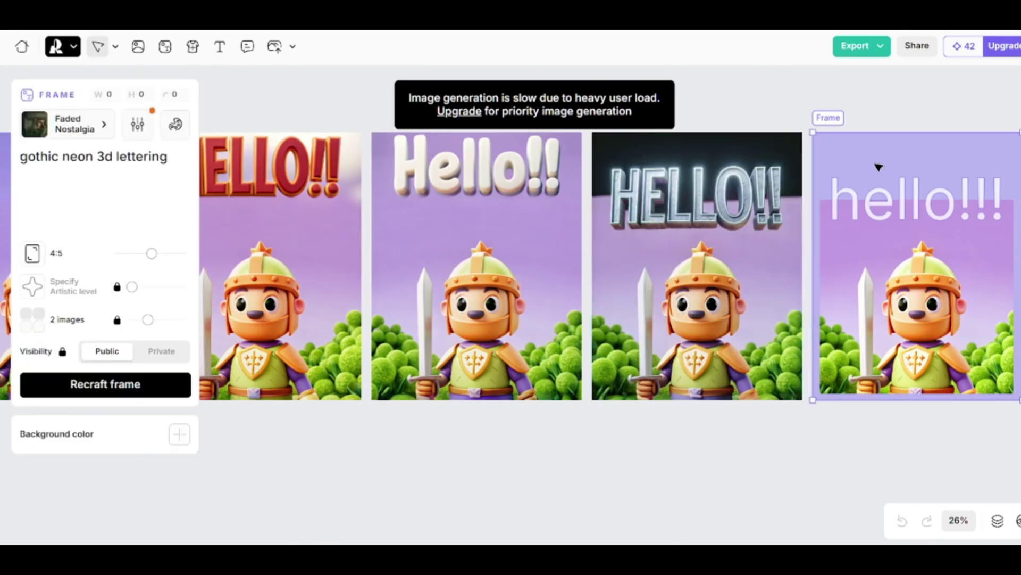
{"action": "left_click", "coordinate": [64, 124]}
{"action": "scroll", "coordinate": [548, 335], "scroll_direction": "down", "scroll_amount": 3}
{"action": "scroll", "coordinate": [548, 334], "scroll_direction": "down", "scroll_amount": 3}
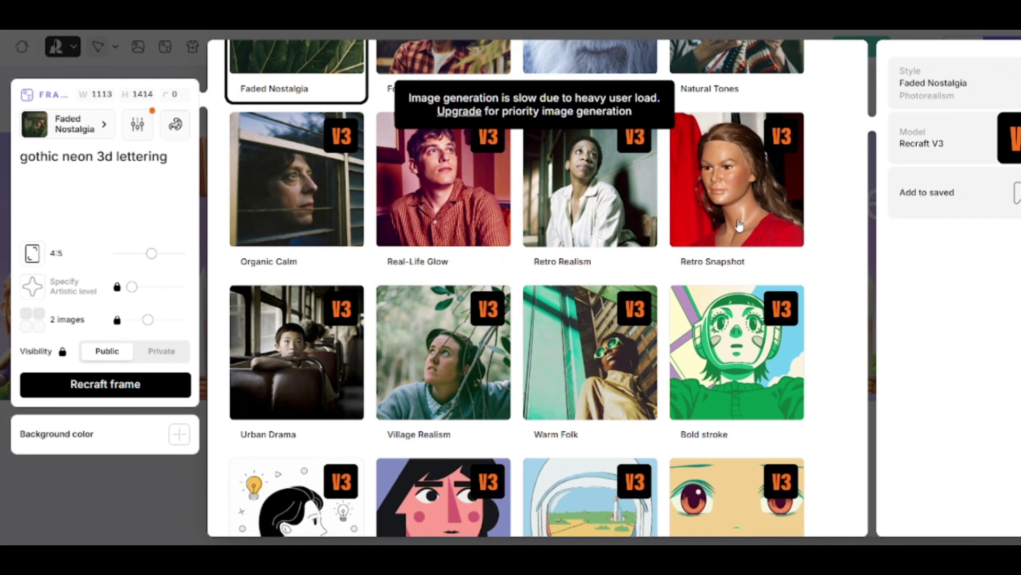
{"action": "left_click", "coordinate": [734, 216]}
{"action": "left_click", "coordinate": [147, 392]}
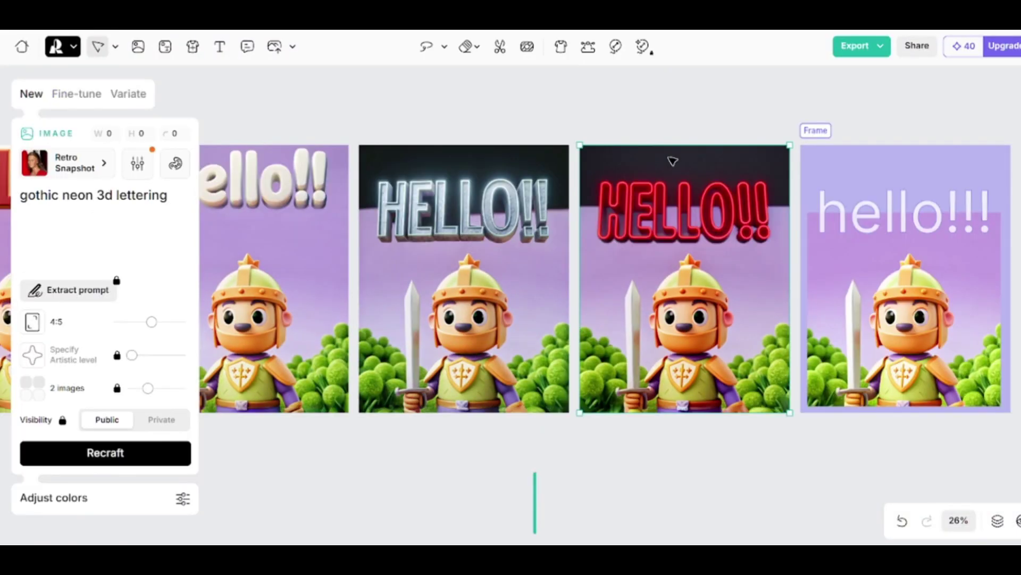
- Outline the knight's helmet and replace it with a 'golden crown'
{"action": "left_click", "coordinate": [574, 499]}
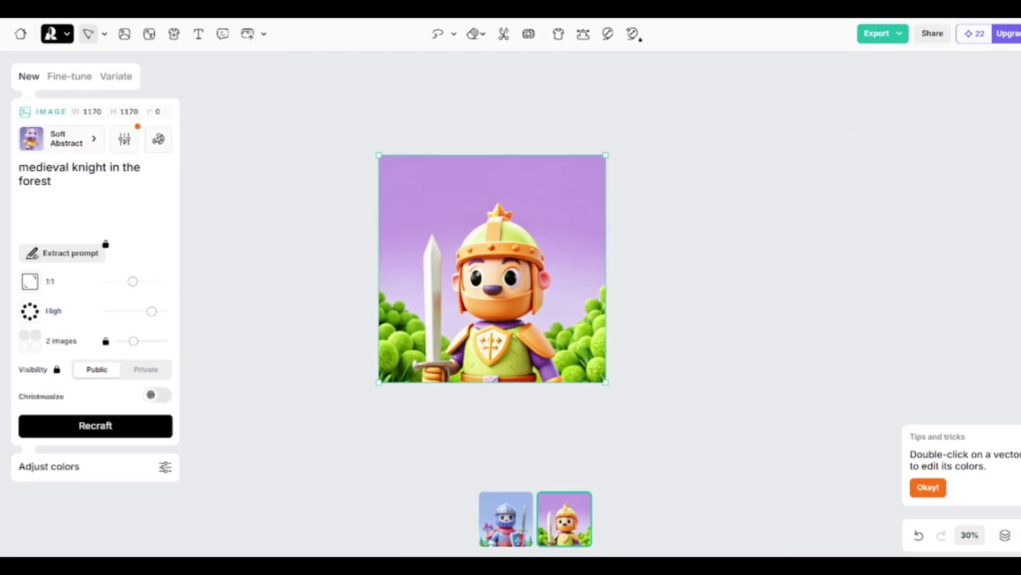
{"action": "left_click", "coordinate": [455, 35]}
{"action": "left_click", "coordinate": [435, 35]}
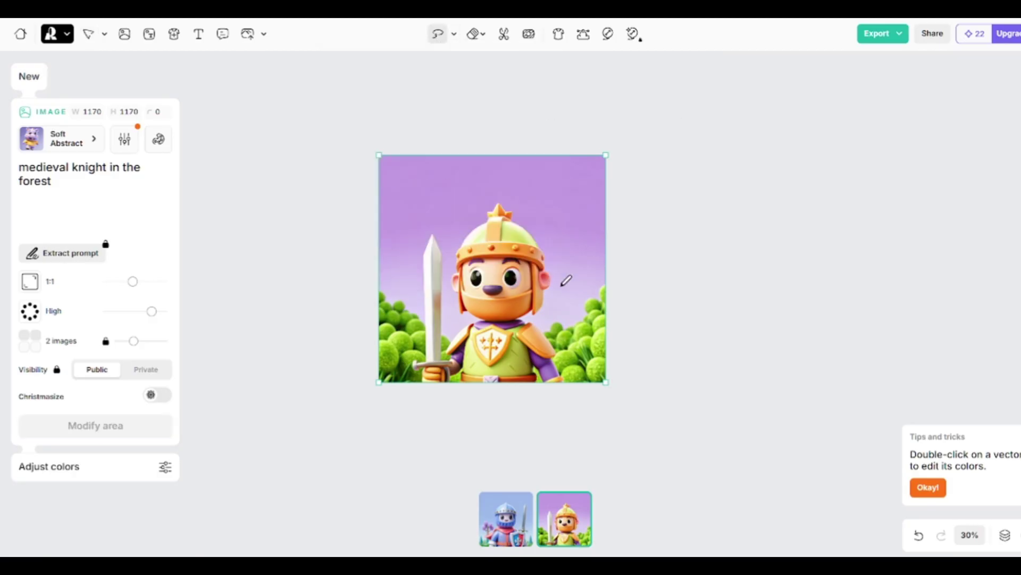
{"action": "mouse_move", "coordinate": [555, 266]}
{"action": "left_mouse_down"}
{"action": "mouse_move", "coordinate": [477, 262]}
{"action": "mouse_move", "coordinate": [454, 237]}
{"action": "mouse_move", "coordinate": [565, 244]}
{"action": "mouse_move", "coordinate": [545, 262]}
{"action": "left_mouse_up"}
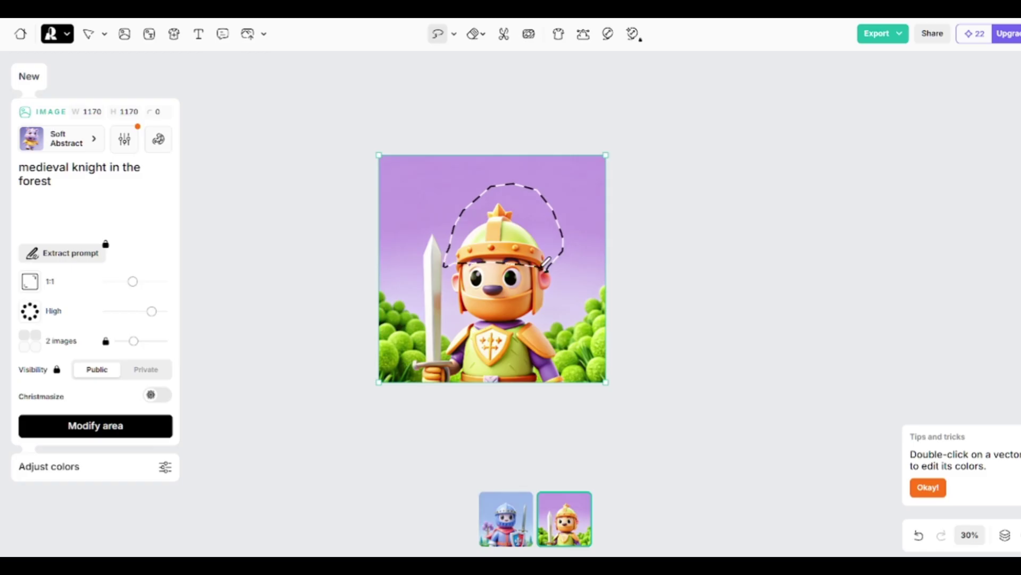
{"action": "key", "text": "ctrl+a"}
{"action": "type", "text": "golden crown"}
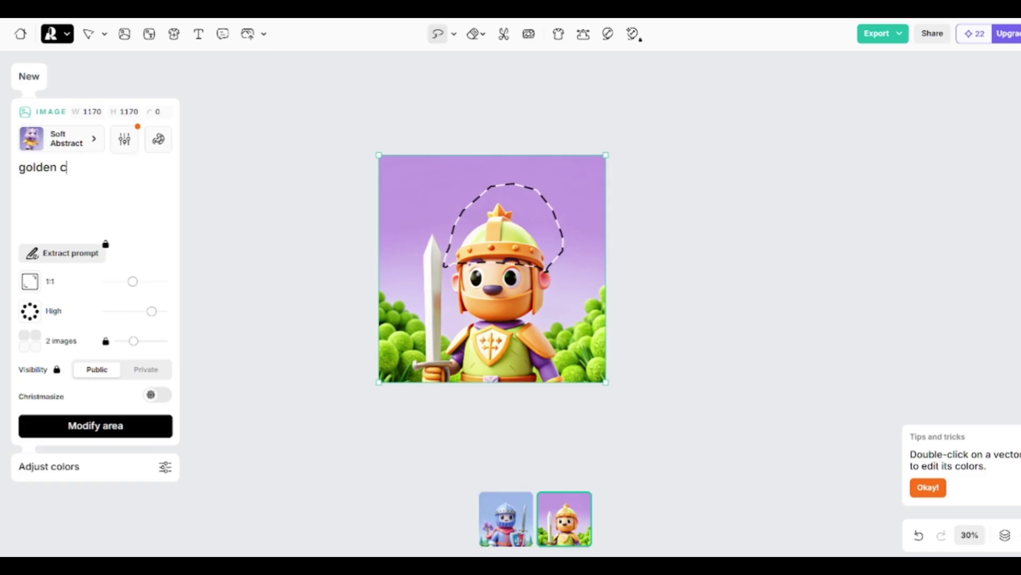
{"action": "left_click", "coordinate": [123, 426]}
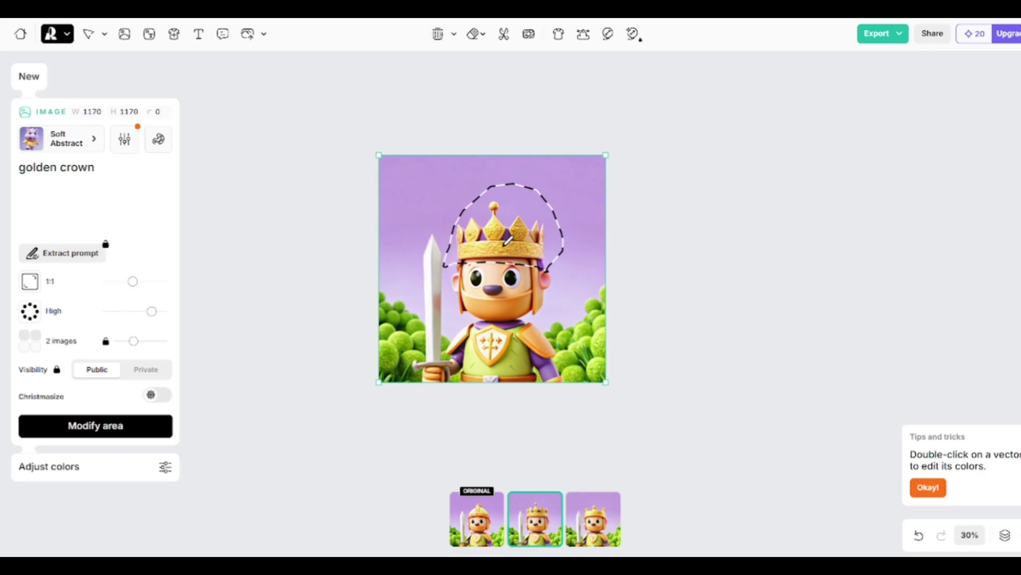
- Clear the outline, compare the variants, and choose the crowned knight
{"action": "left_click", "coordinate": [438, 33]}
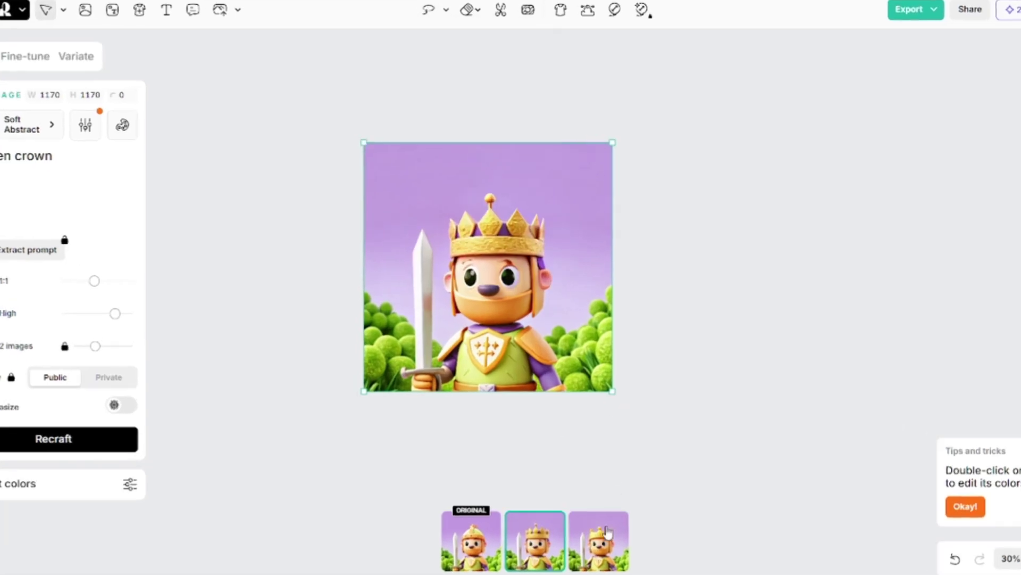
{"action": "left_click", "coordinate": [596, 512]}
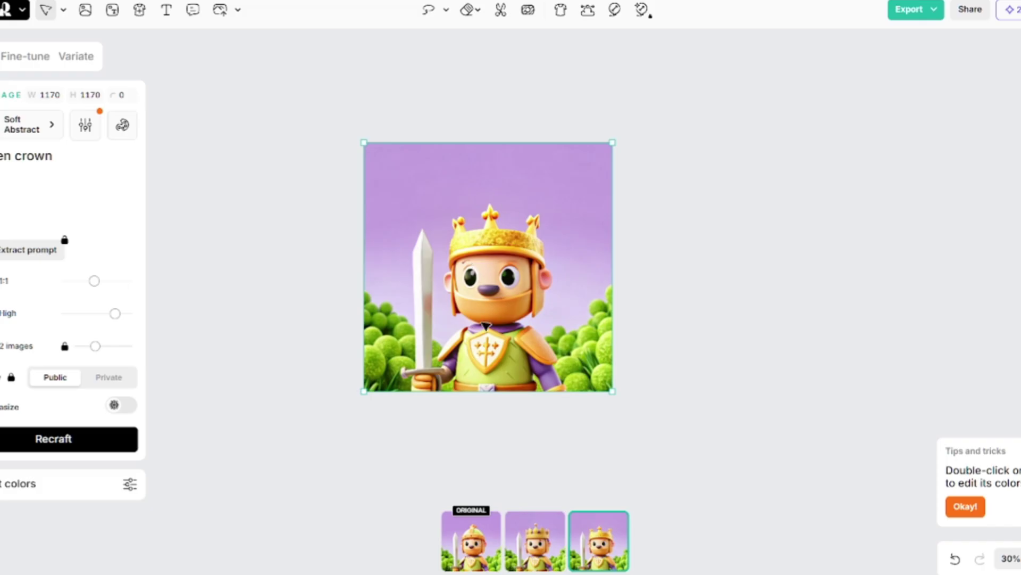
{"action": "left_click", "coordinate": [483, 540]}
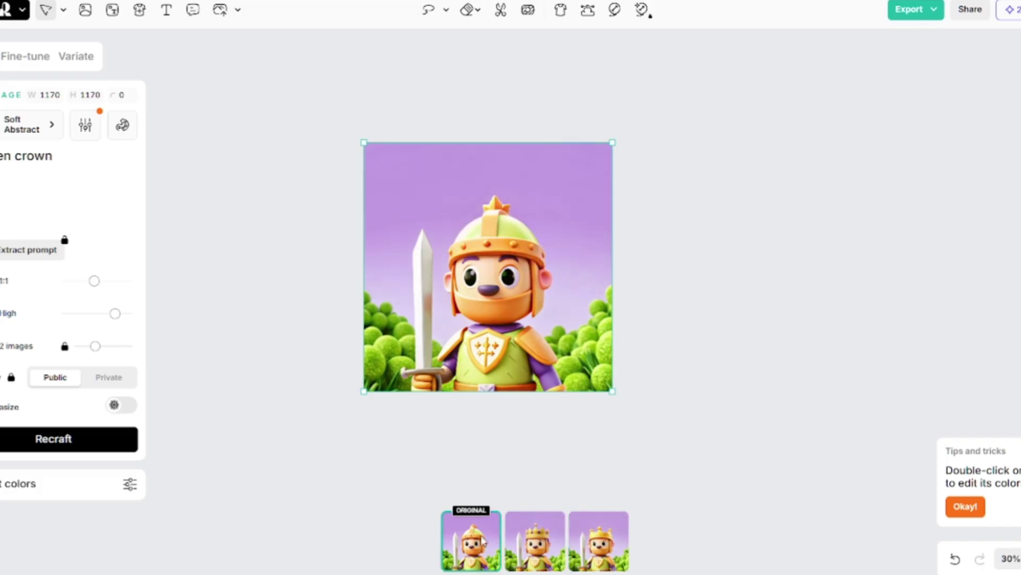
{"action": "left_click", "coordinate": [541, 538]}
- Regenerate a right-side area as 'pink flower' at Primitive quality and choose the third variant
{"action": "left_click", "coordinate": [429, 10]}
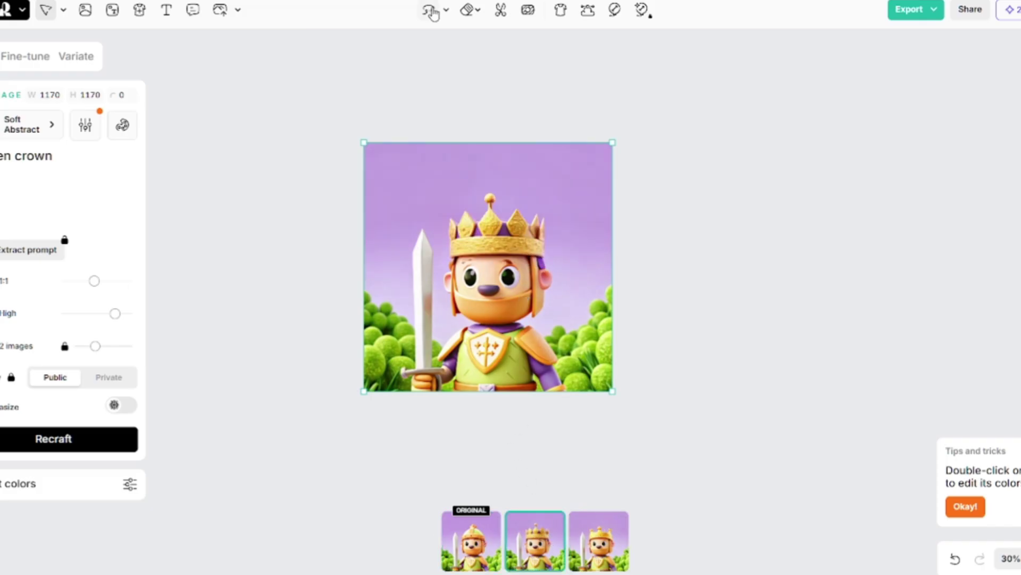
{"action": "left_click_drag", "start_coordinate": [556, 319], "coordinate": [559, 325]}
{"action": "key", "text": "ctrl+a"}
{"action": "type", "text": "pink flower"}
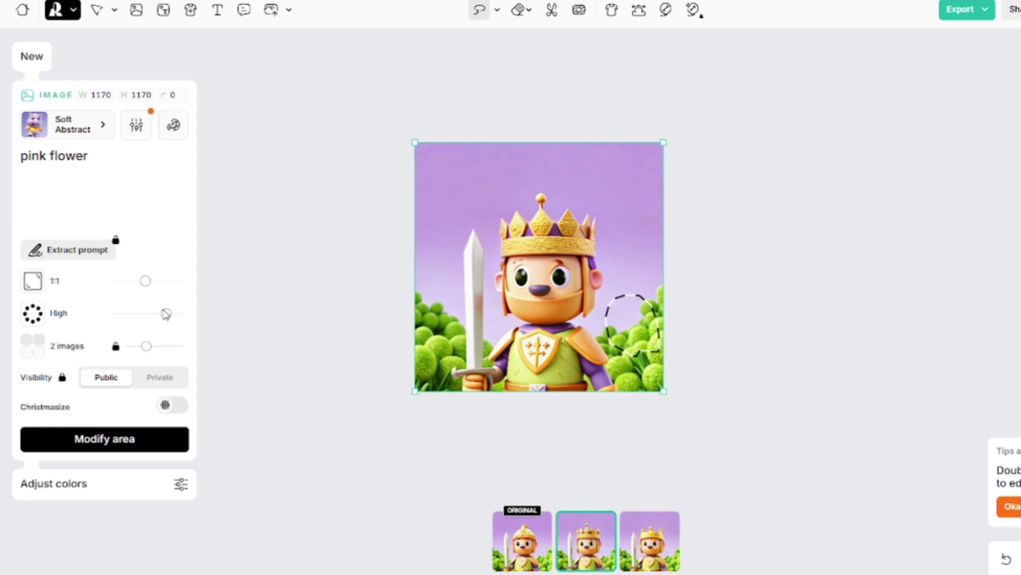
{"action": "left_click_drag", "start_coordinate": [166, 314], "coordinate": [129, 314]}
{"action": "left_click", "coordinate": [131, 442]}
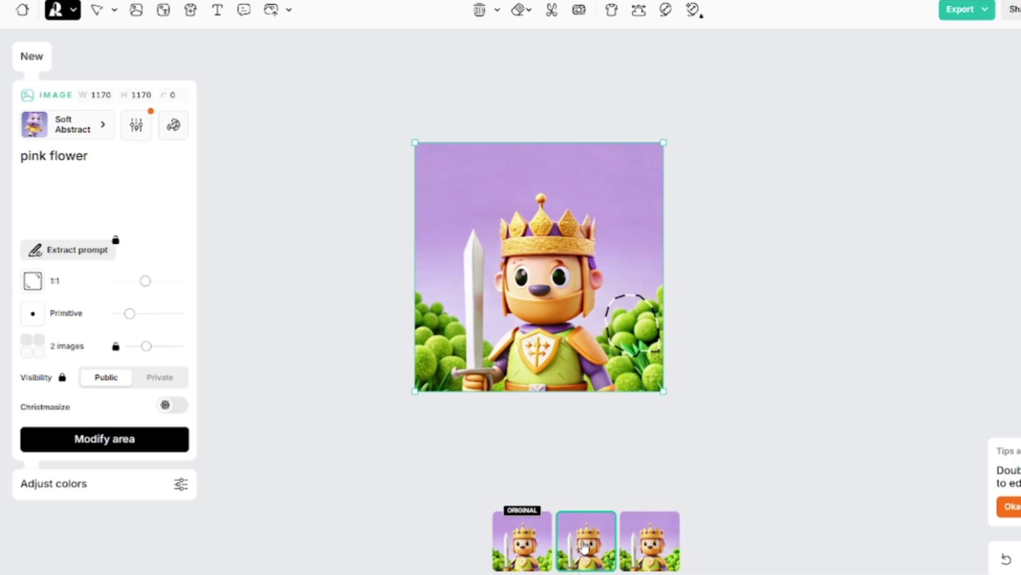
{"action": "left_click", "coordinate": [639, 543]}
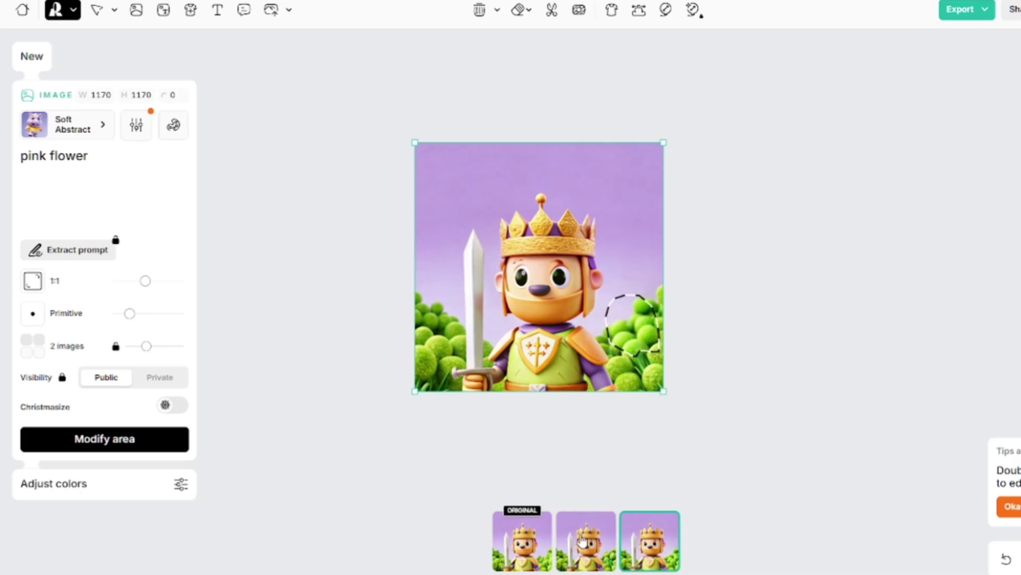
- On the original knight version, erase the right-hand bushes with a maximum-size brush
{"action": "left_click", "coordinate": [522, 540]}
{"action": "left_click", "coordinate": [529, 10]}
{"action": "left_click", "coordinate": [524, 80]}
{"action": "left_click_drag", "start_coordinate": [502, 39], "coordinate": [549, 39]}
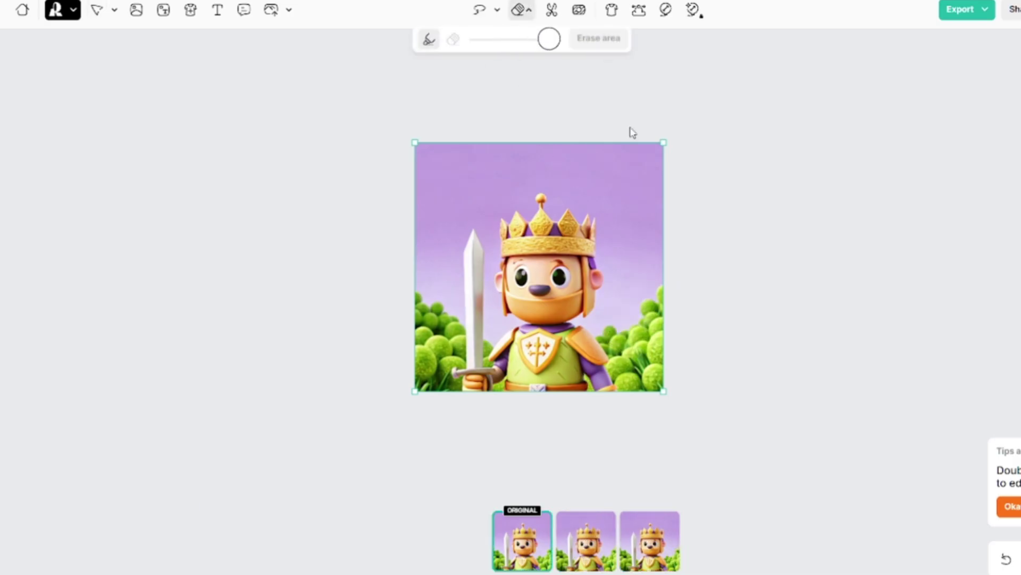
{"action": "mouse_move", "coordinate": [655, 372]}
{"action": "left_mouse_down"}
{"action": "mouse_move", "coordinate": [657, 325]}
{"action": "mouse_move", "coordinate": [629, 381]}
{"action": "mouse_move", "coordinate": [615, 344]}
{"action": "mouse_move", "coordinate": [648, 301]}
{"action": "left_mouse_up"}
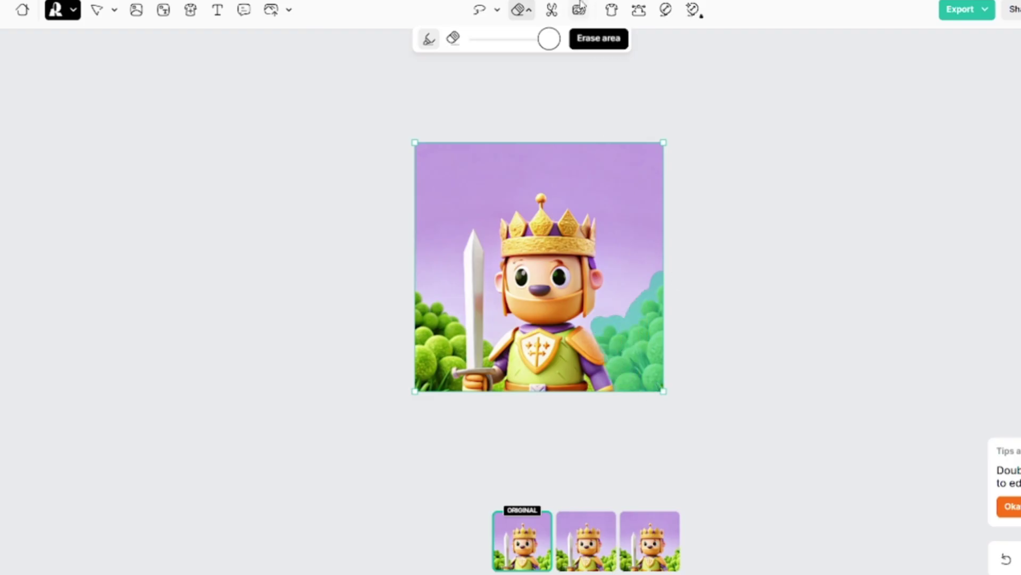
{"action": "left_click", "coordinate": [595, 38]}
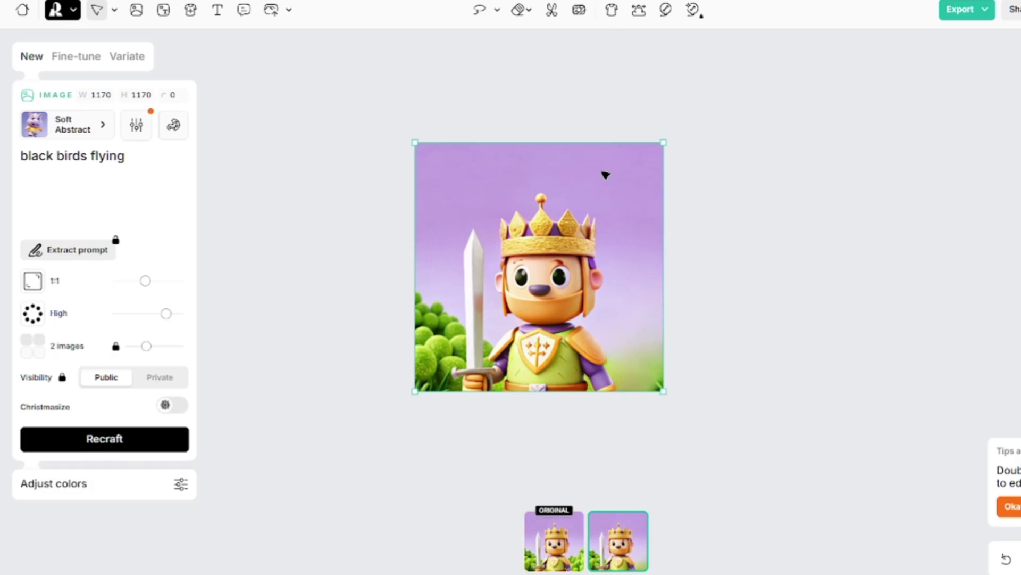
- Try removing the background, undo it, and start a background change in Enterprise style
{"action": "left_click", "coordinate": [554, 18]}
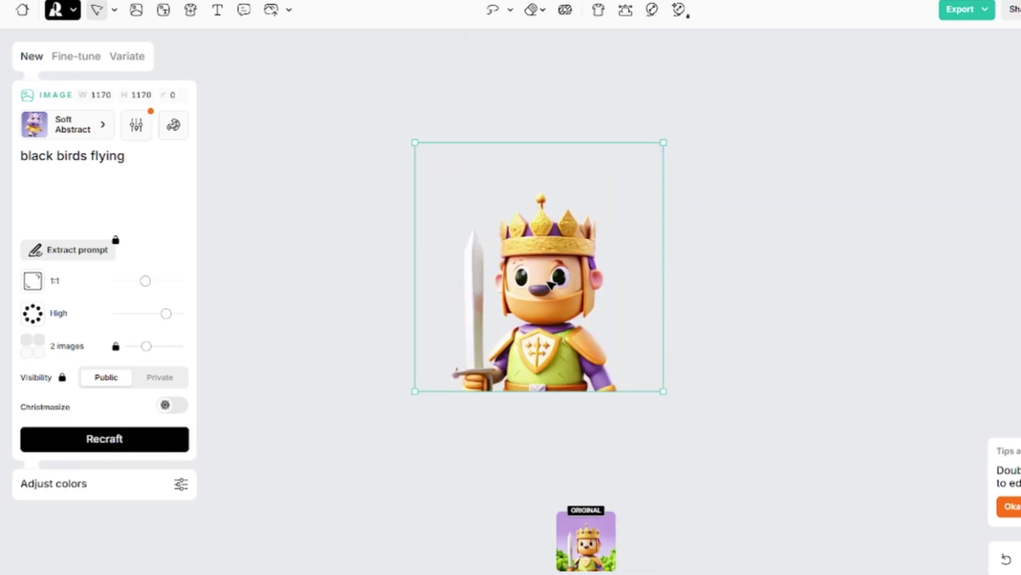
{"action": "left_click", "coordinate": [1004, 558]}
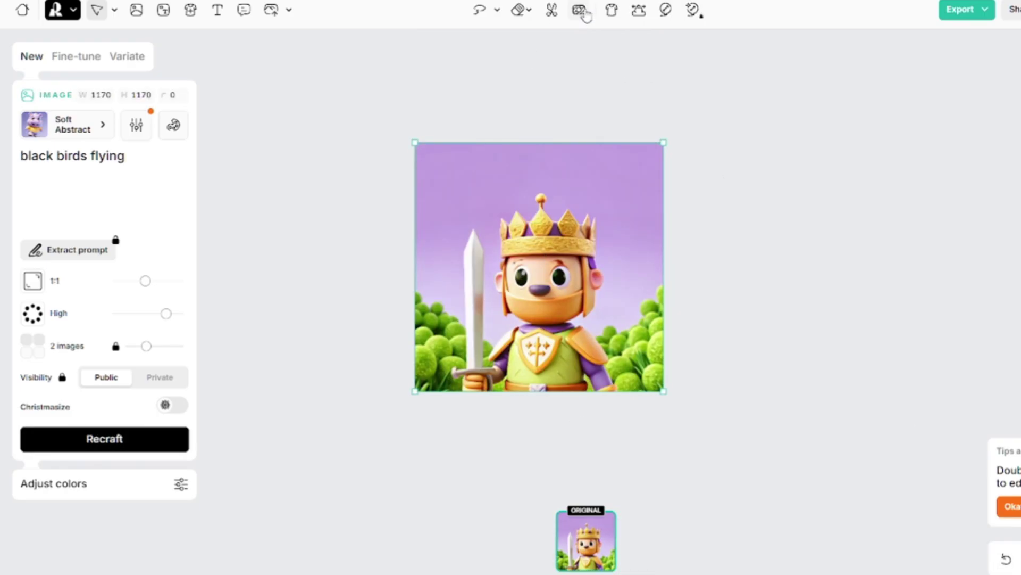
{"action": "left_click", "coordinate": [585, 12]}
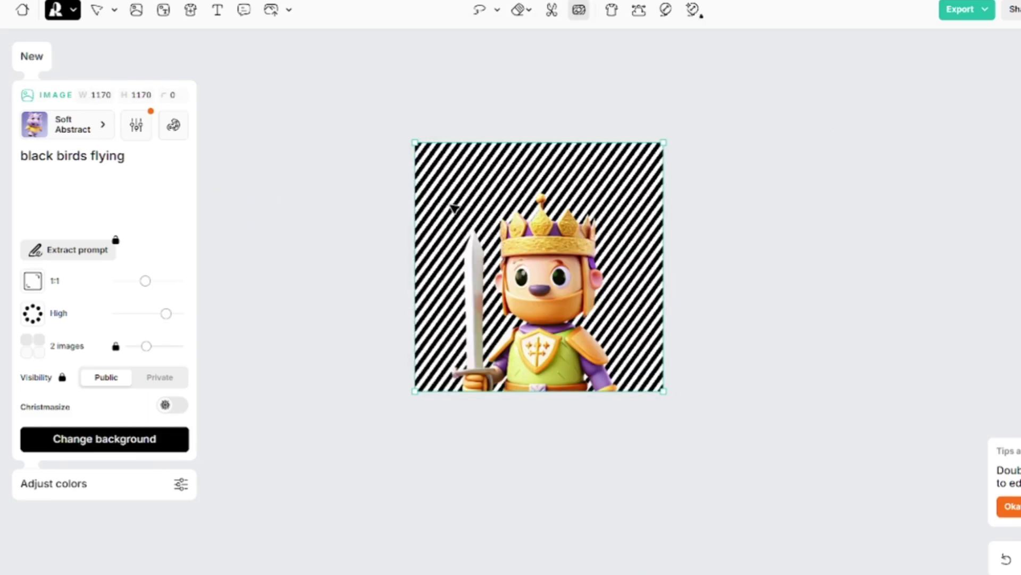
{"action": "left_click", "coordinate": [81, 127]}
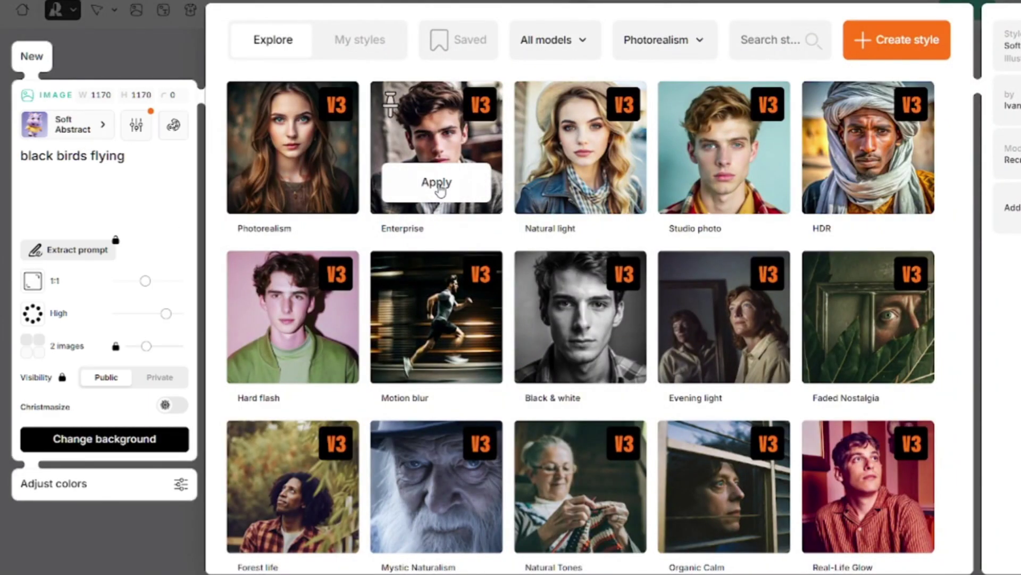
{"action": "left_click", "coordinate": [441, 183]}
- Generate a 'tropical forest, evening' background, excluding 'cartoon'
{"action": "left_click", "coordinate": [140, 190]}
{"action": "key", "text": "ctrl+a"}
{"action": "type", "text": "tropical forest, evening"}
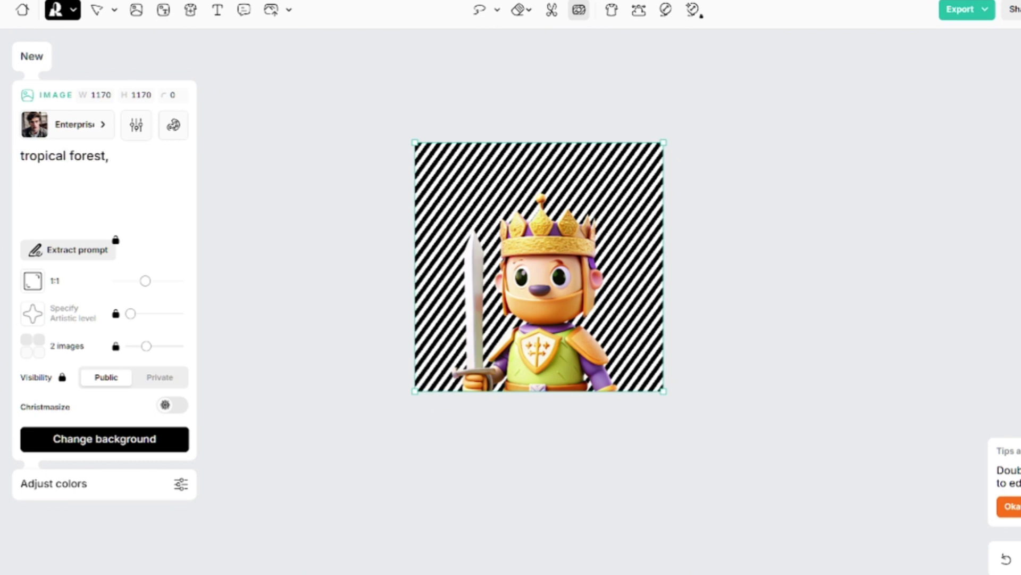
{"action": "left_click", "coordinate": [136, 128]}
{"action": "type", "text": "cartoon"}
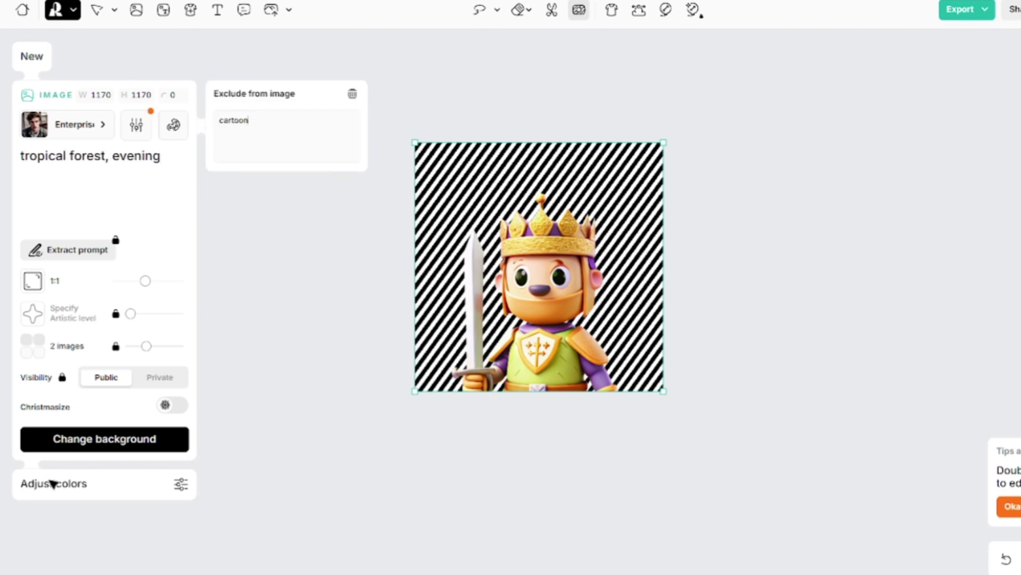
{"action": "left_click", "coordinate": [120, 451]}
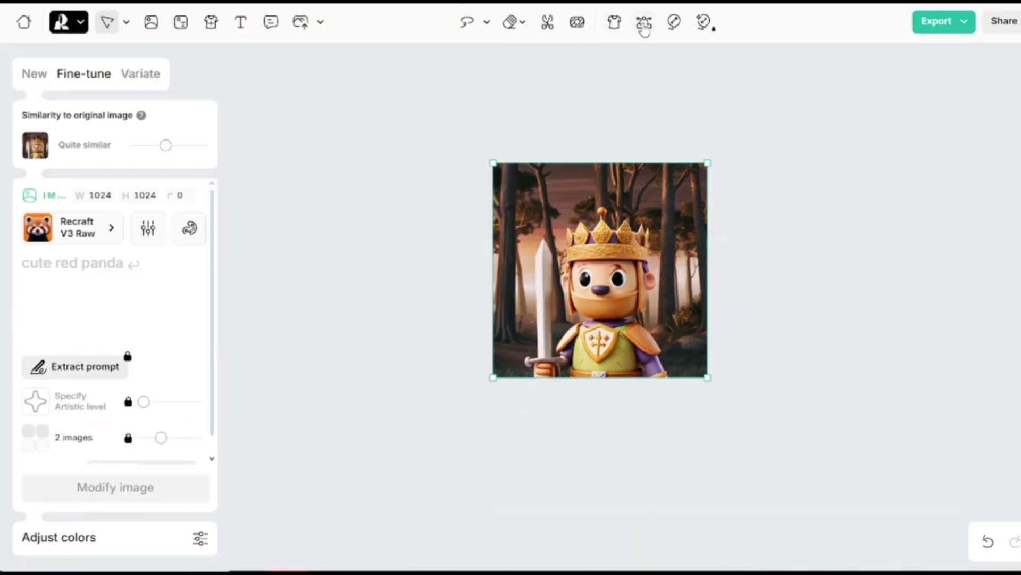
- Vectorize the forest knight image and reduce its colour count
{"action": "left_click", "coordinate": [645, 27]}
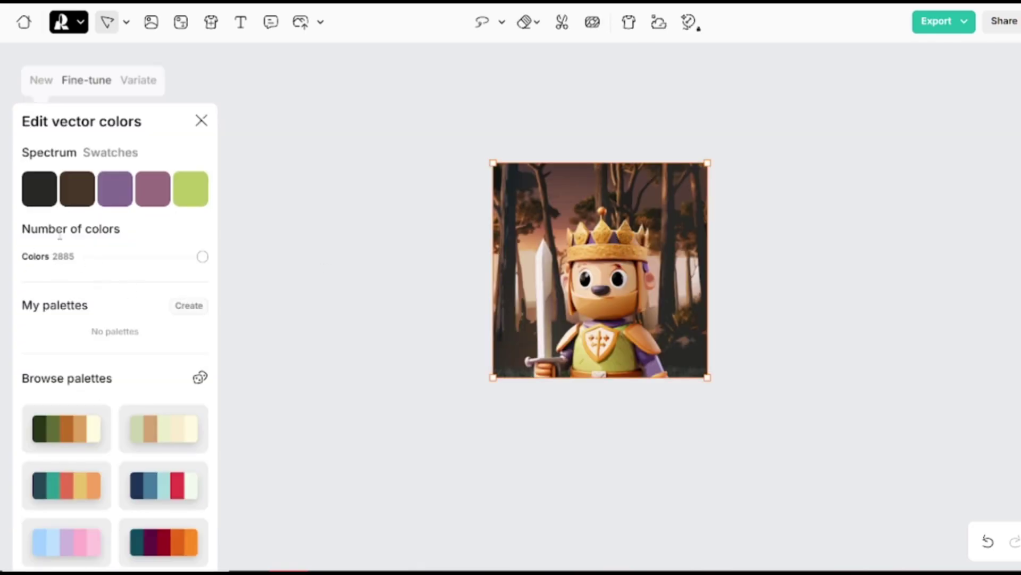
{"action": "scroll", "coordinate": [583, 242], "scroll_direction": "up", "scroll_amount": 5}
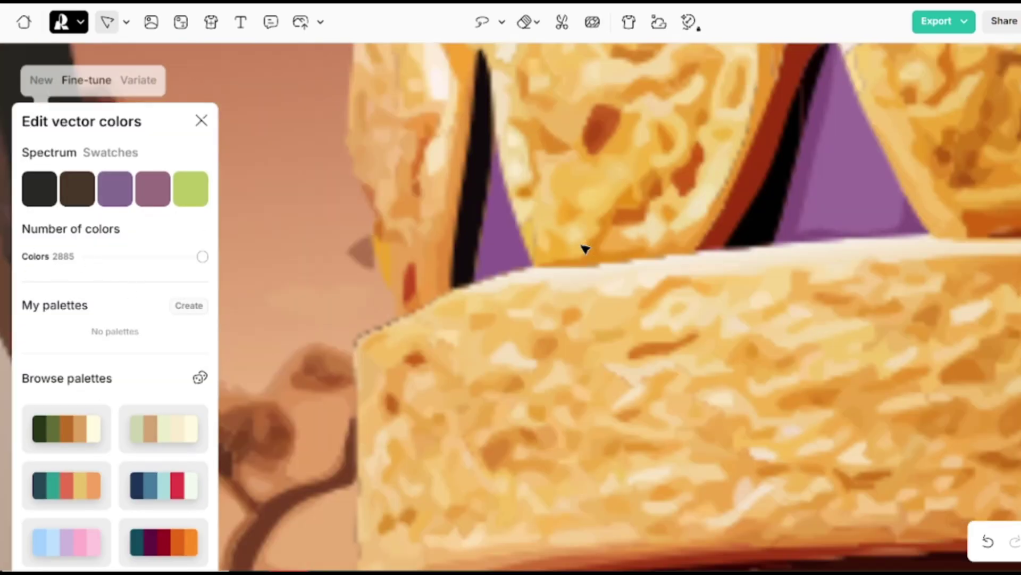
{"action": "scroll", "coordinate": [589, 246], "scroll_direction": "down", "scroll_amount": 4}
{"action": "scroll", "coordinate": [645, 408], "scroll_direction": "up", "scroll_amount": 3}
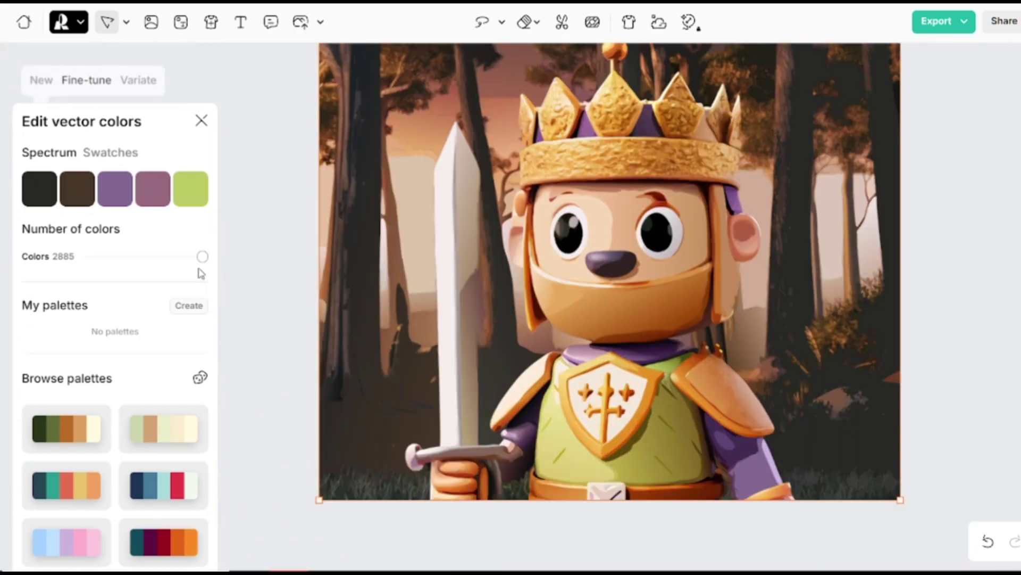
{"action": "left_click_drag", "start_coordinate": [201, 260], "coordinate": [176, 260]}
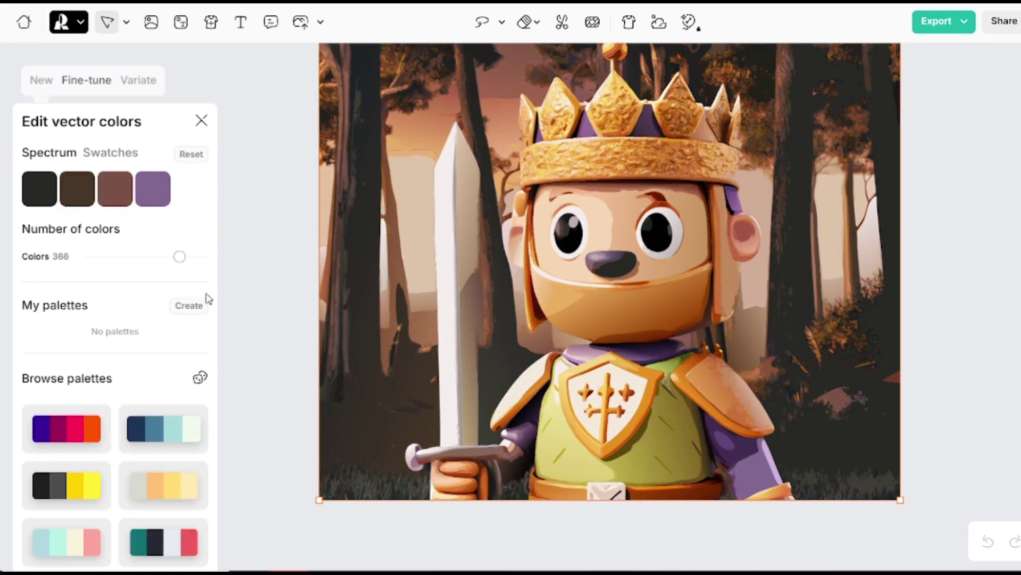
- Try suggested palettes, including dark teal, red and orange, then undo the recolouring
{"action": "left_click", "coordinate": [89, 435]}
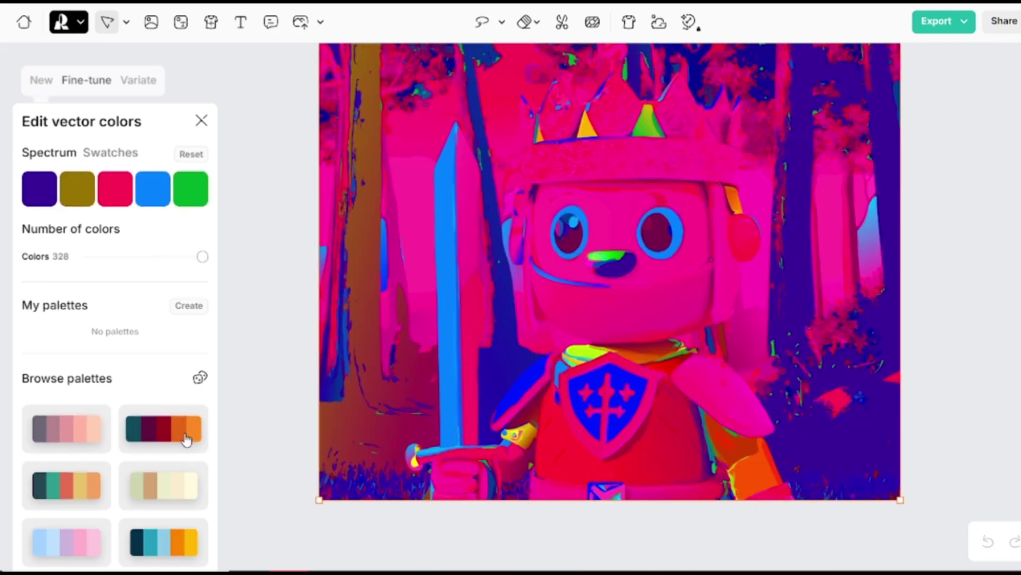
{"action": "left_click", "coordinate": [182, 437]}
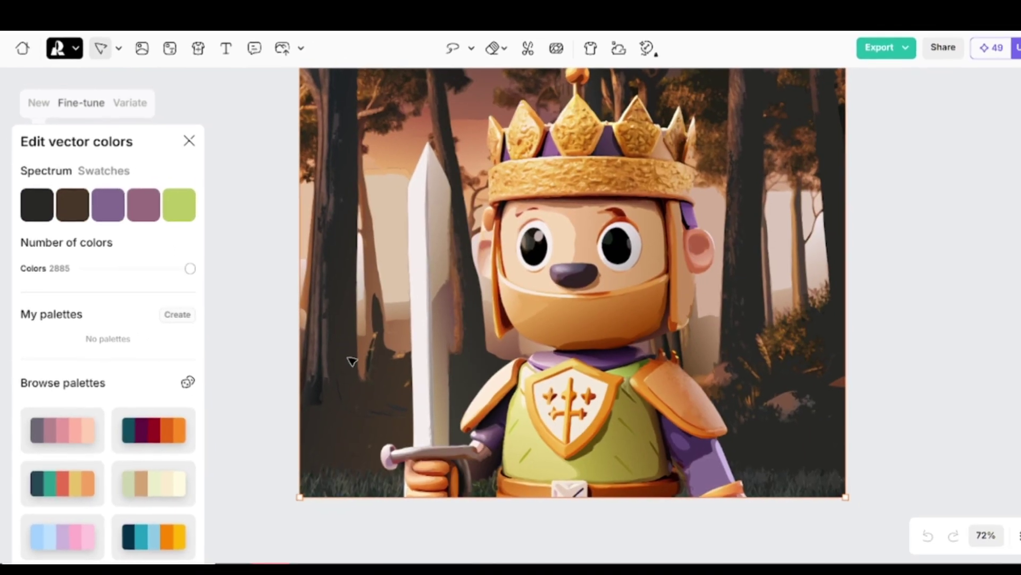
{"action": "left_click", "coordinate": [988, 541]}
{"action": "left_click", "coordinate": [903, 534]}
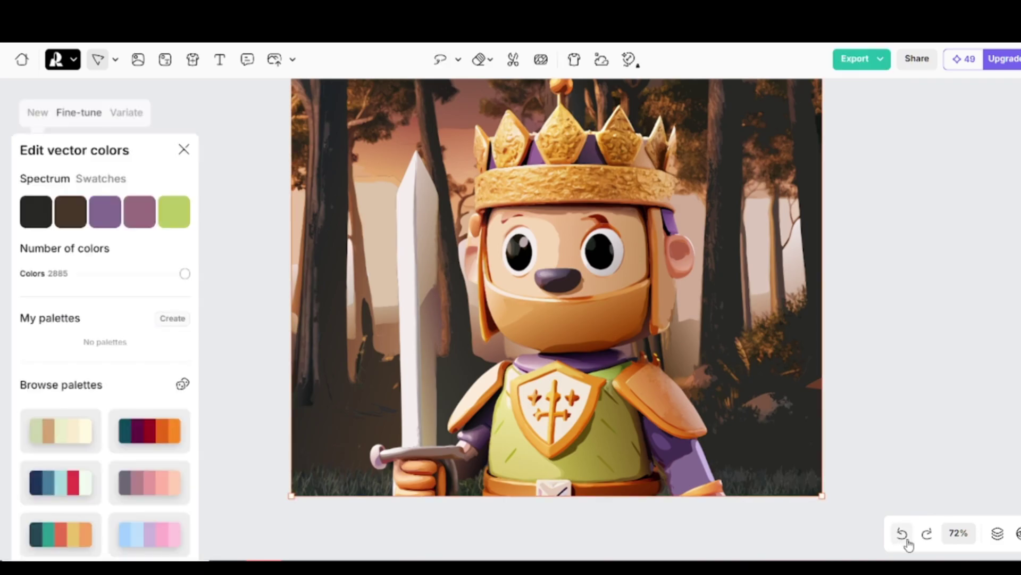
- Undo the vectorization and upscale the knight image to 4096 × 4096
{"action": "left_click", "coordinate": [903, 534]}
{"action": "left_click", "coordinate": [903, 534]}
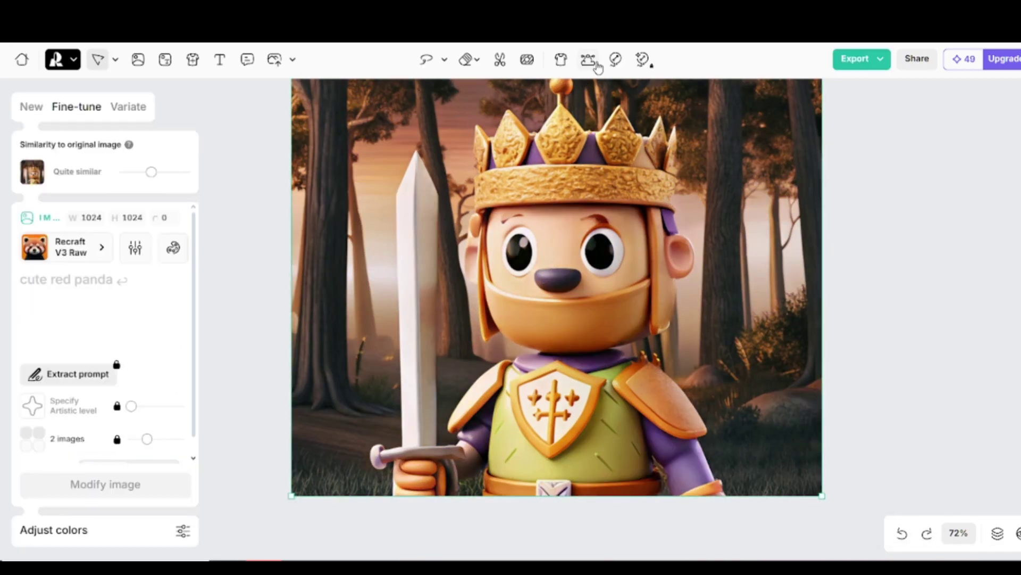
{"action": "left_click", "coordinate": [616, 61]}
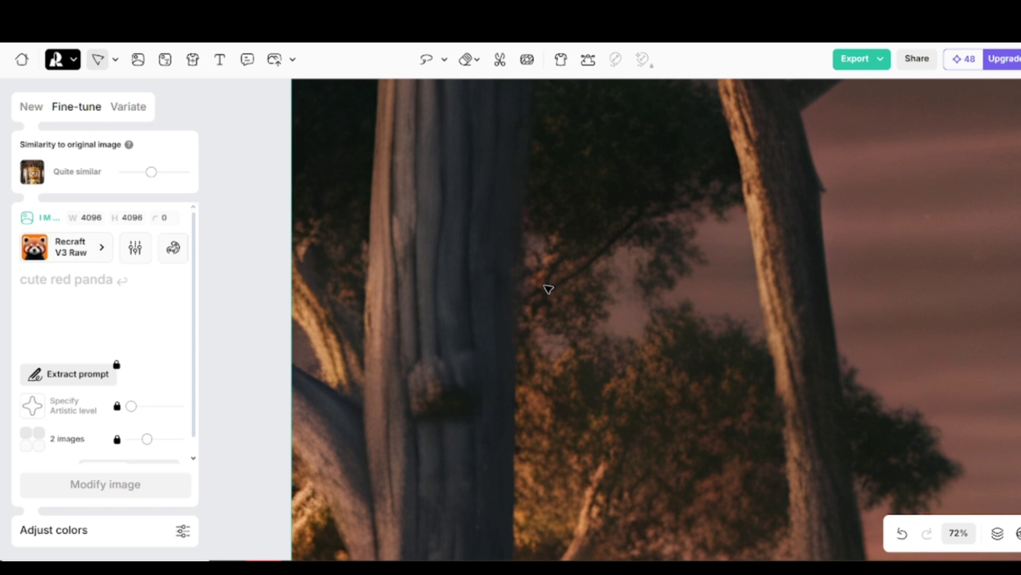
{"action": "scroll", "coordinate": [534, 286], "scroll_direction": "up", "scroll_amount": 10}
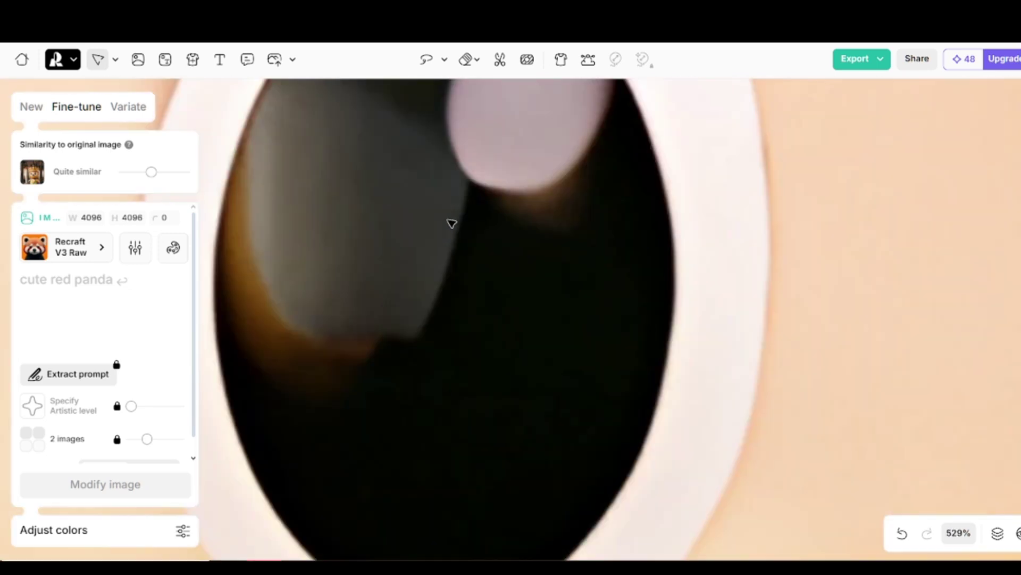
{"action": "scroll", "coordinate": [454, 229], "scroll_direction": "down", "scroll_amount": 6}
{"action": "scroll", "coordinate": [600, 339], "scroll_direction": "down", "scroll_amount": 3}
{"action": "scroll", "coordinate": [447, 492], "scroll_direction": "up", "scroll_amount": 5}
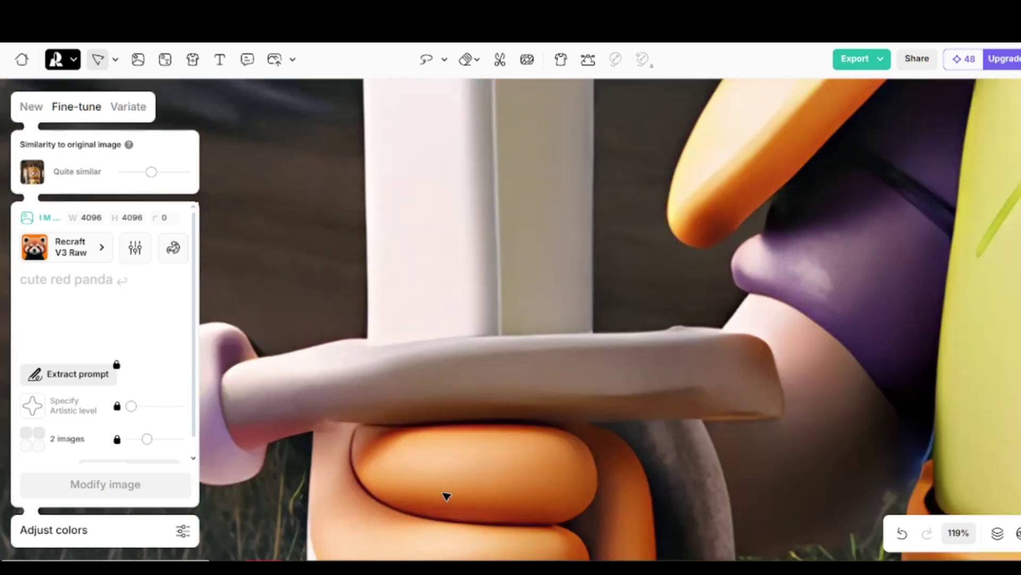
{"action": "scroll", "coordinate": [454, 492], "scroll_direction": "down", "scroll_amount": 5}
{"action": "scroll", "coordinate": [475, 425], "scroll_direction": "down", "scroll_amount": 2}
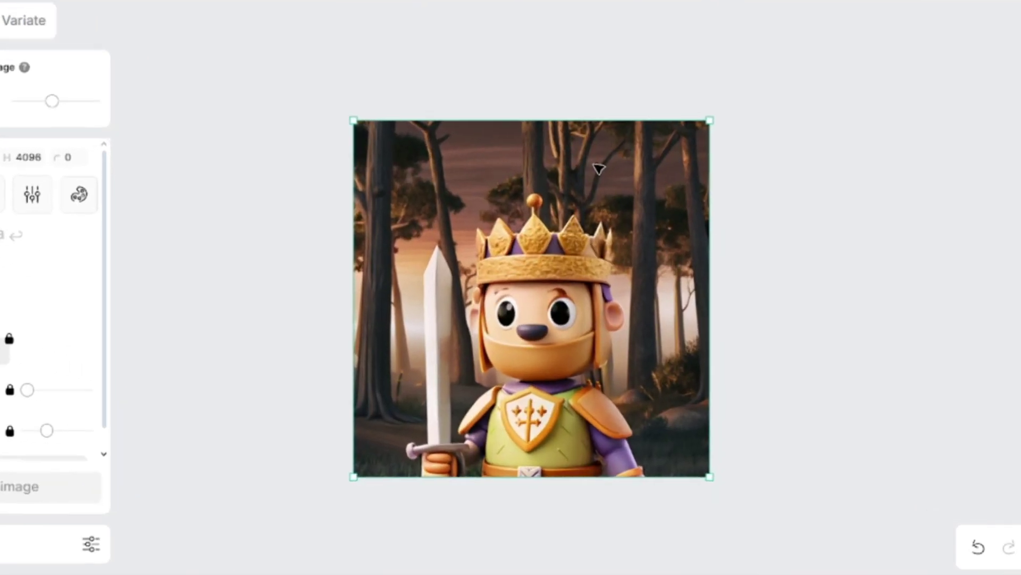
- Bring up the image's action menu, then dismiss it and deselect the image
{"action": "right_click", "coordinate": [594, 225]}
{"action": "mouse_move", "coordinate": [673, 415]}
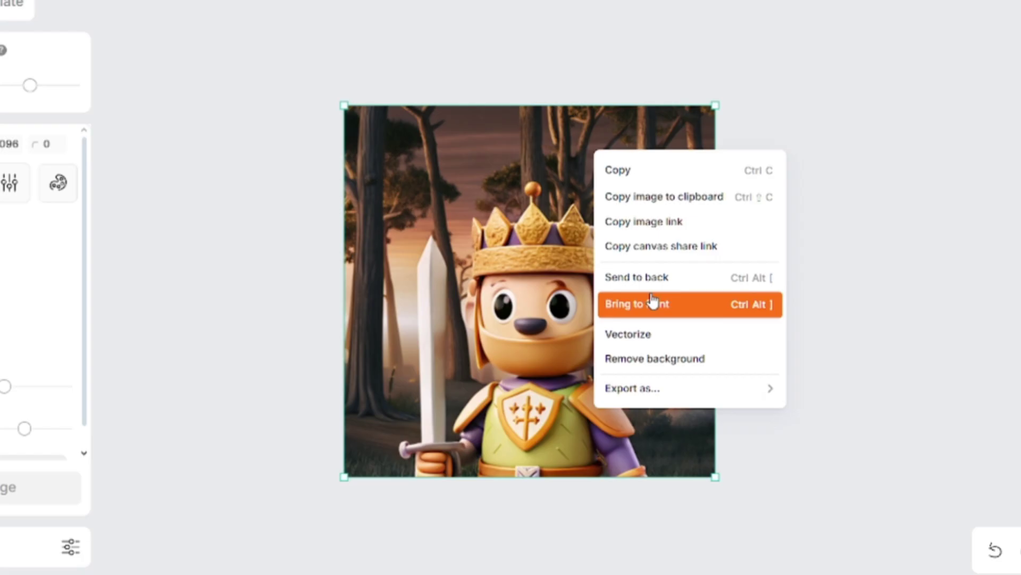
{"action": "left_click", "coordinate": [878, 207]}
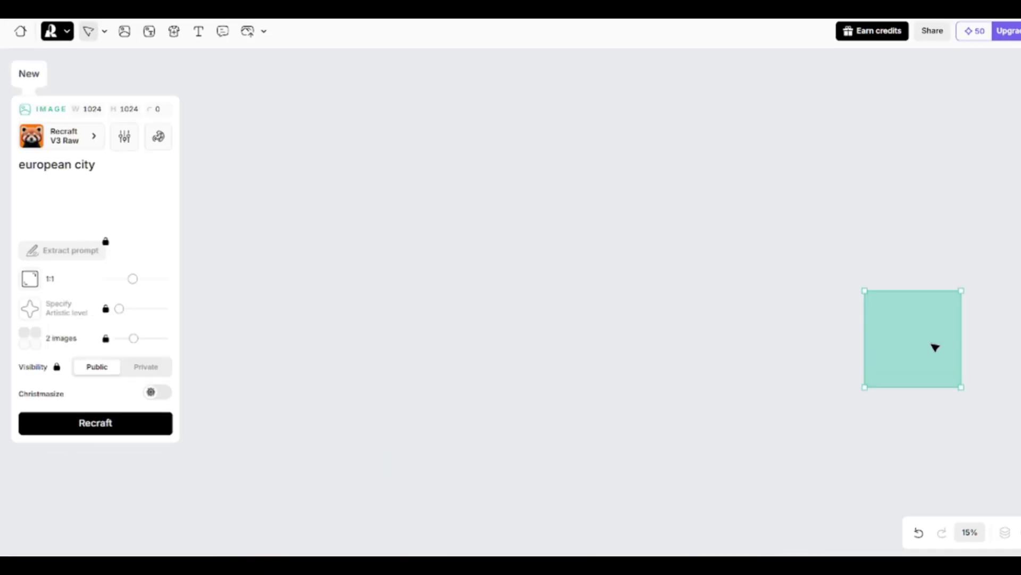
- Center the empty frame and apply the Offset doodle style from the Icon category
{"action": "left_click_drag", "start_coordinate": [935, 347], "coordinate": [519, 294]}
{"action": "scroll", "coordinate": [511, 294], "scroll_direction": "up", "scroll_amount": 5}
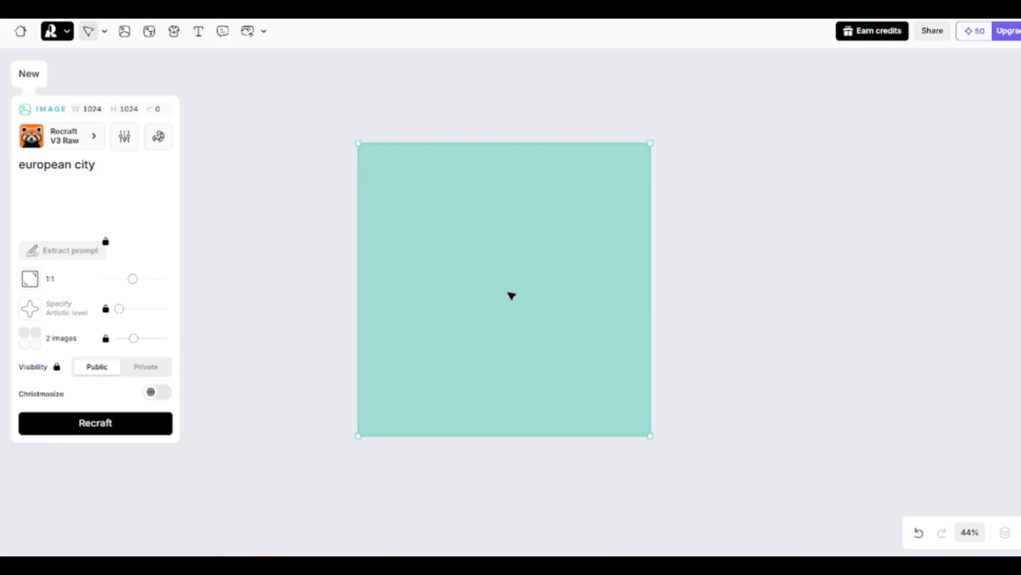
{"action": "left_click", "coordinate": [64, 143]}
{"action": "left_click", "coordinate": [529, 62]}
{"action": "left_click", "coordinate": [502, 105]}
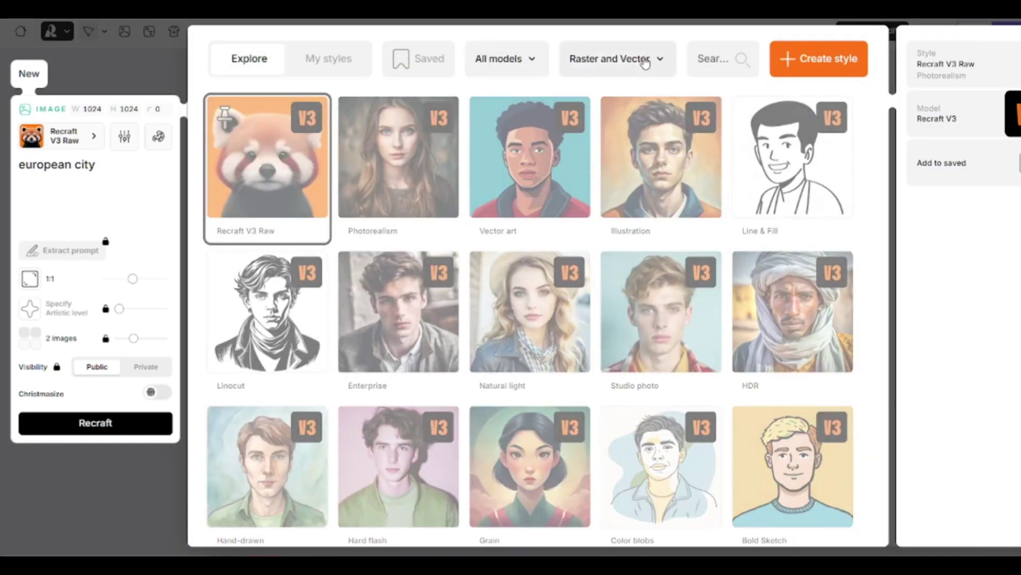
{"action": "left_click", "coordinate": [645, 63]}
{"action": "left_click", "coordinate": [604, 258]}
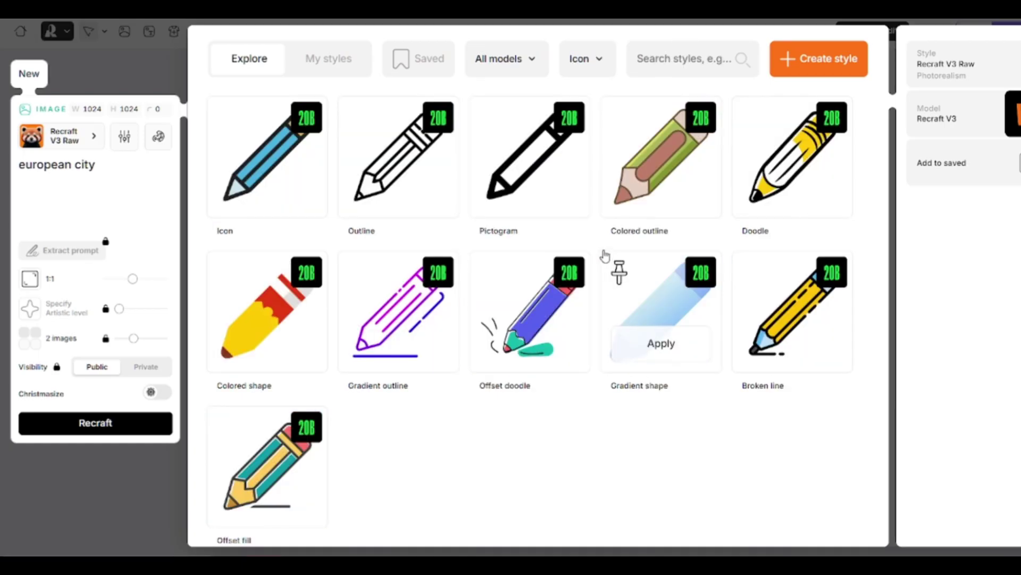
{"action": "left_click", "coordinate": [533, 346]}
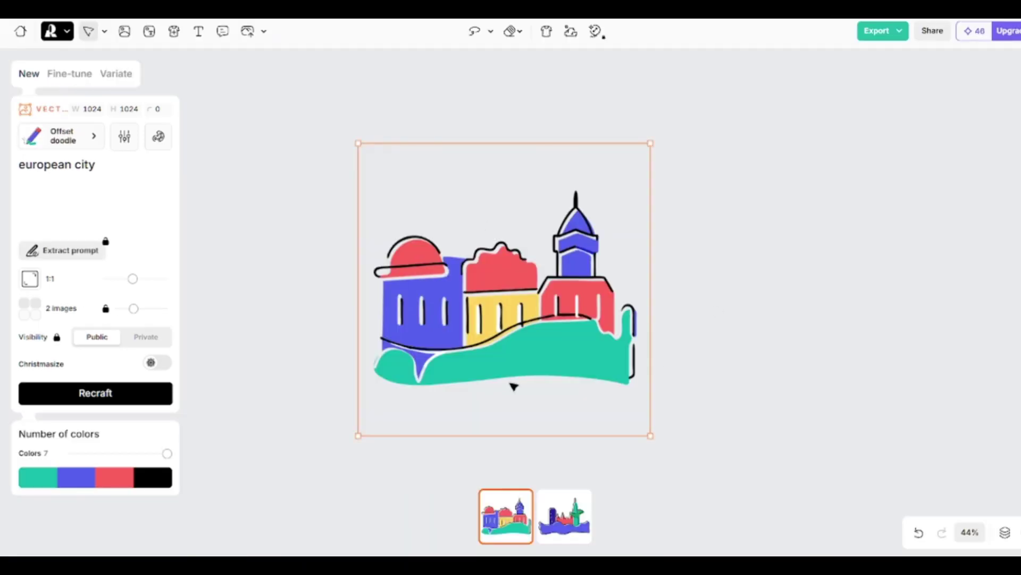
- Generate 'smiling emoji' images and compare the two variants
{"action": "left_click", "coordinate": [562, 519]}
{"action": "type", "text": "ing emoji"}
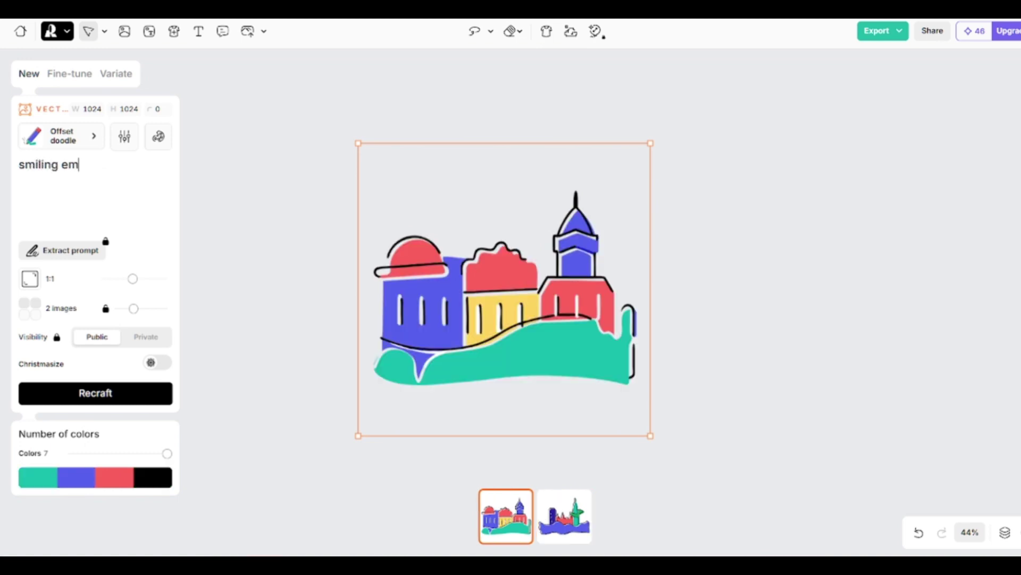
{"action": "left_click", "coordinate": [75, 409]}
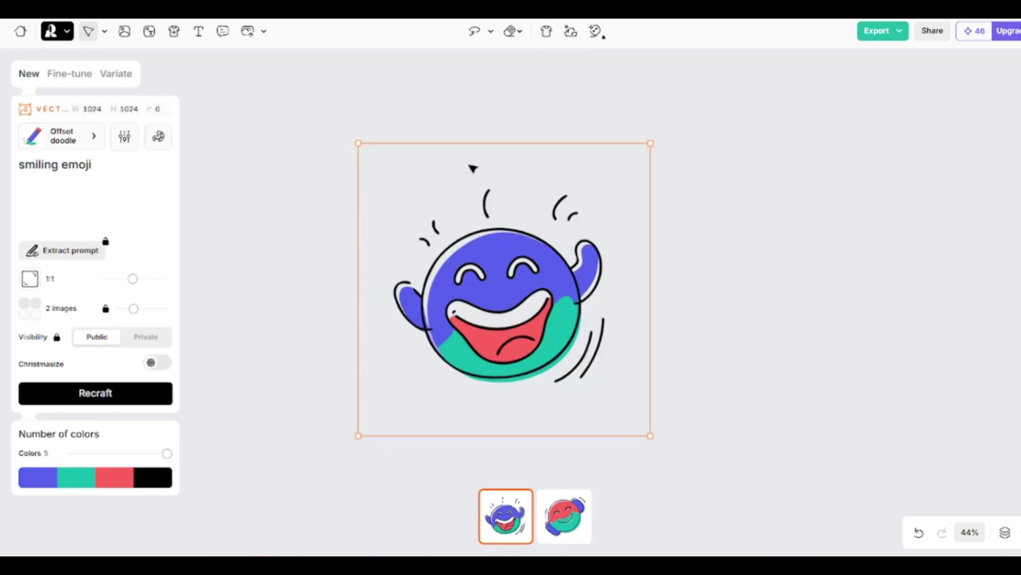
{"action": "left_click", "coordinate": [555, 514]}
{"action": "left_click", "coordinate": [506, 516]}
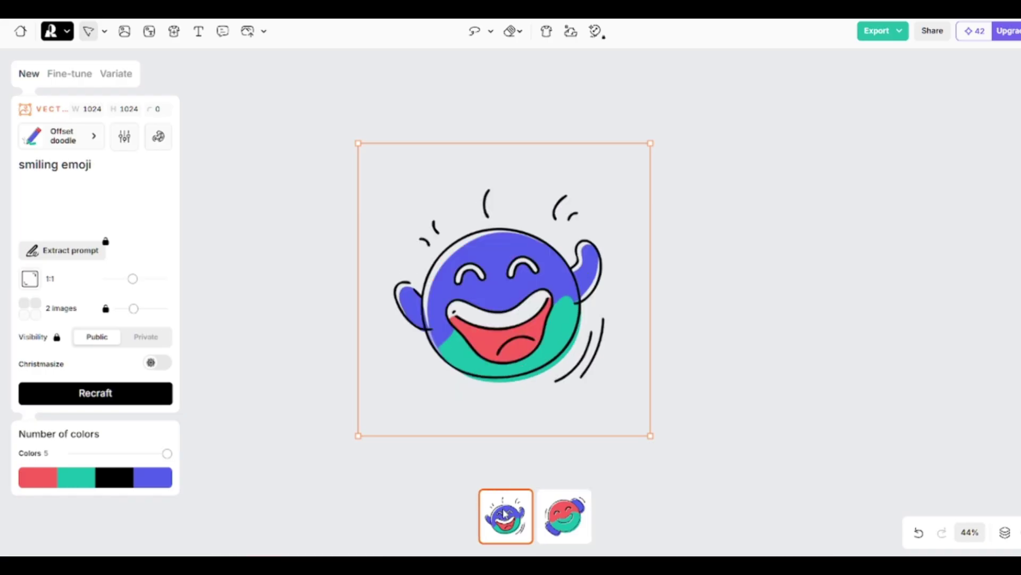
- Generate 'cat' images in the Doodle style and compare both versions
{"action": "key", "text": "ctrl+a"}
{"action": "type", "text": "cat"}
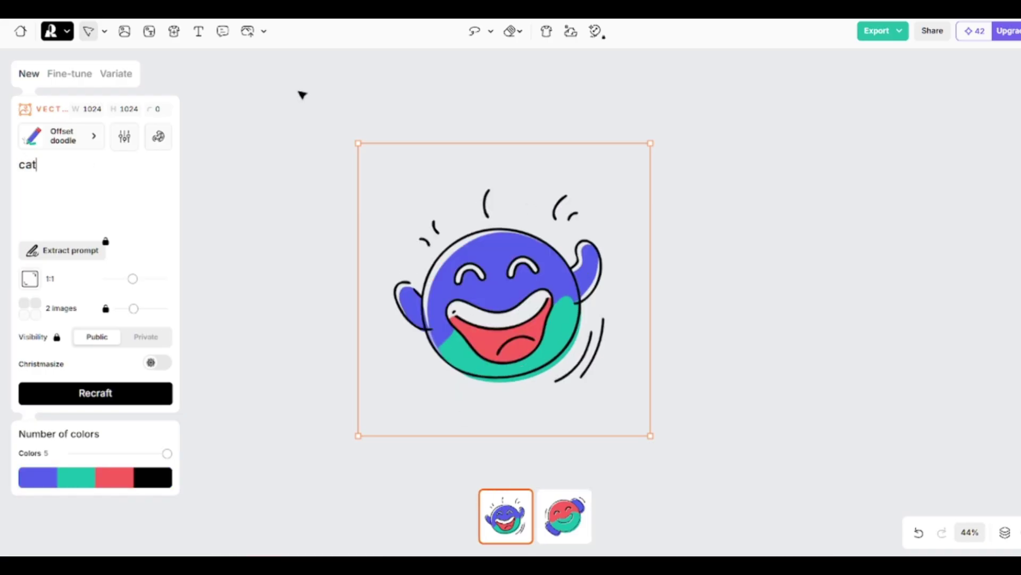
{"action": "left_click", "coordinate": [58, 140]}
{"action": "left_click", "coordinate": [793, 188]}
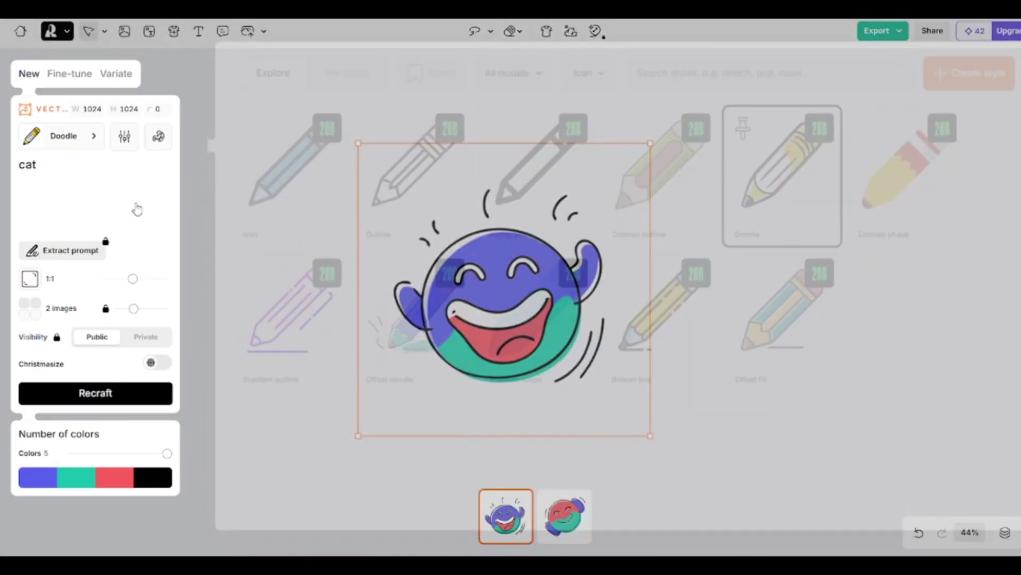
{"action": "left_click", "coordinate": [84, 399]}
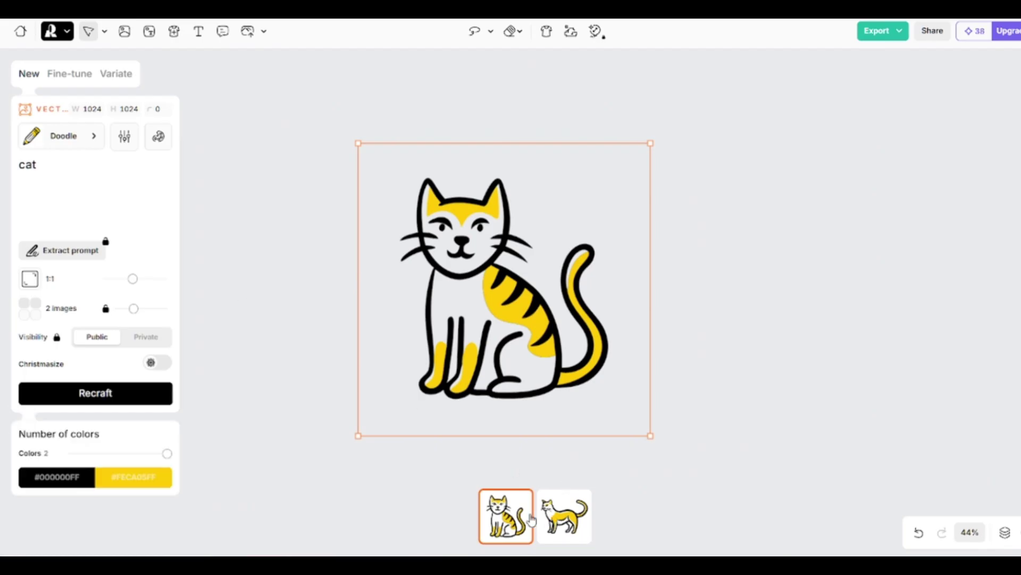
{"action": "left_click", "coordinate": [555, 516]}
{"action": "left_click", "coordinate": [505, 513]}
- Generate 'clouds and sun' images in the Gradient shape style and compare both
{"action": "left_click", "coordinate": [75, 139]}
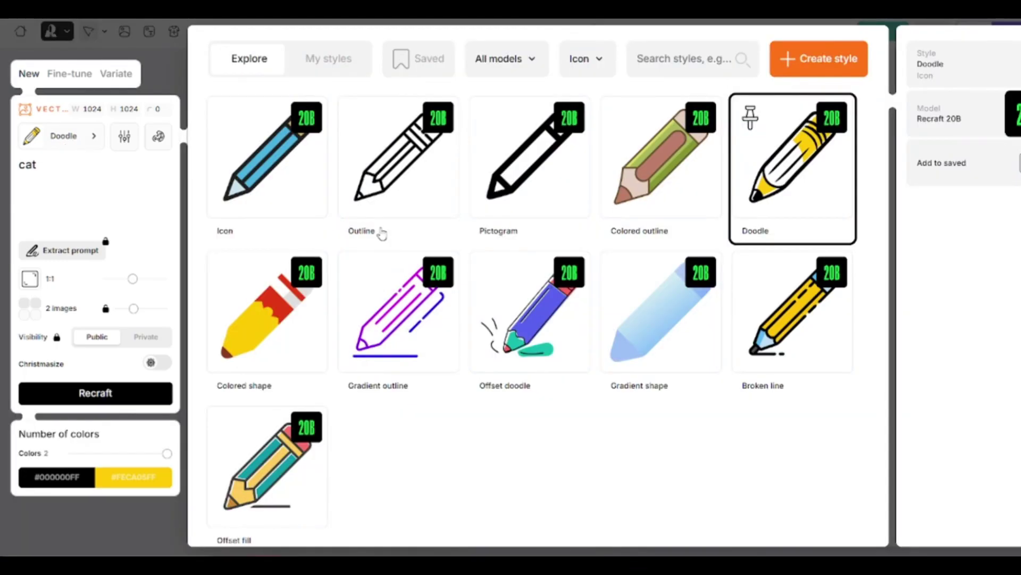
{"action": "left_click", "coordinate": [683, 338]}
{"action": "key", "text": "BackSpace"}
{"action": "key", "text": "BackSpace"}
{"action": "type", "text": "louds and sun"}
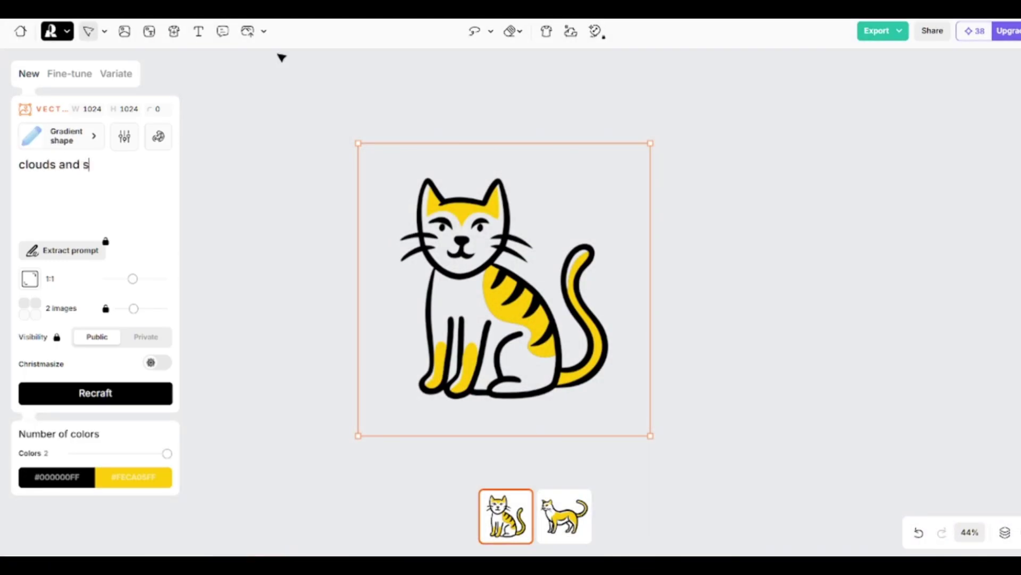
{"action": "left_click", "coordinate": [141, 399]}
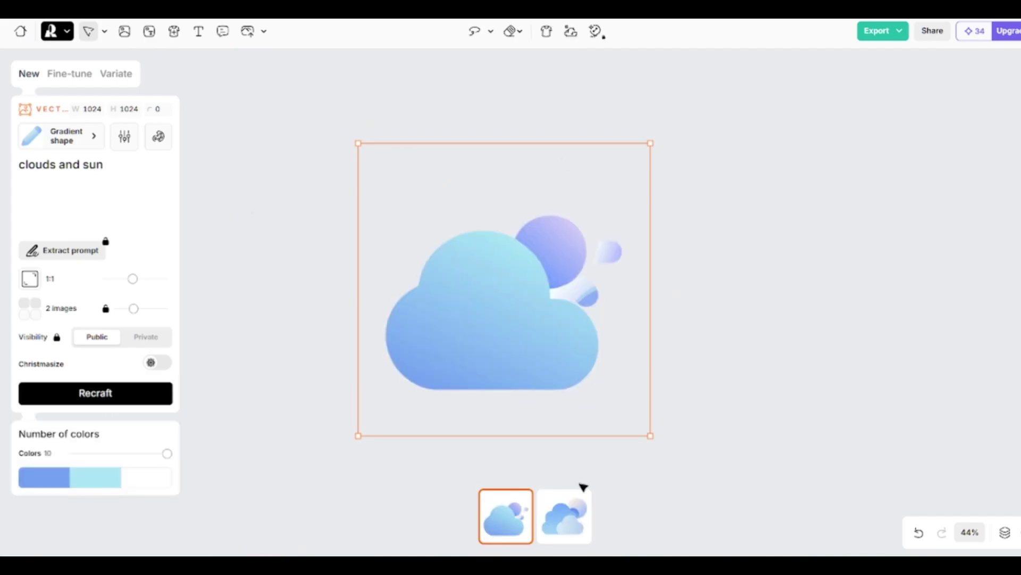
{"action": "left_click", "coordinate": [577, 529]}
{"action": "left_click", "coordinate": [505, 518]}
- Reduce the clouds image to 7 colours and open the style category filter
{"action": "left_click_drag", "start_coordinate": [170, 455], "coordinate": [136, 453]}
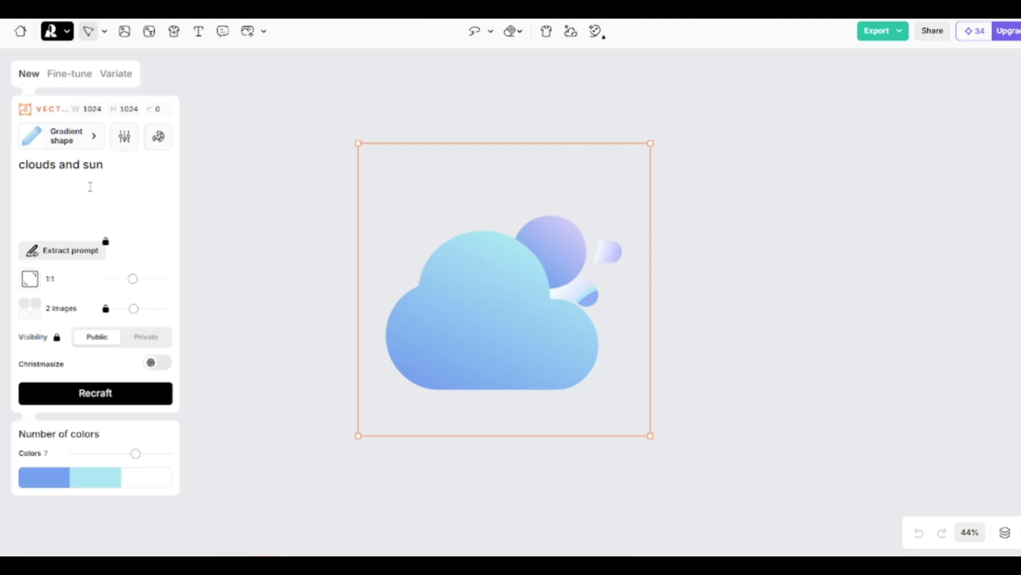
{"action": "left_click", "coordinate": [67, 136]}
{"action": "left_click", "coordinate": [585, 59]}
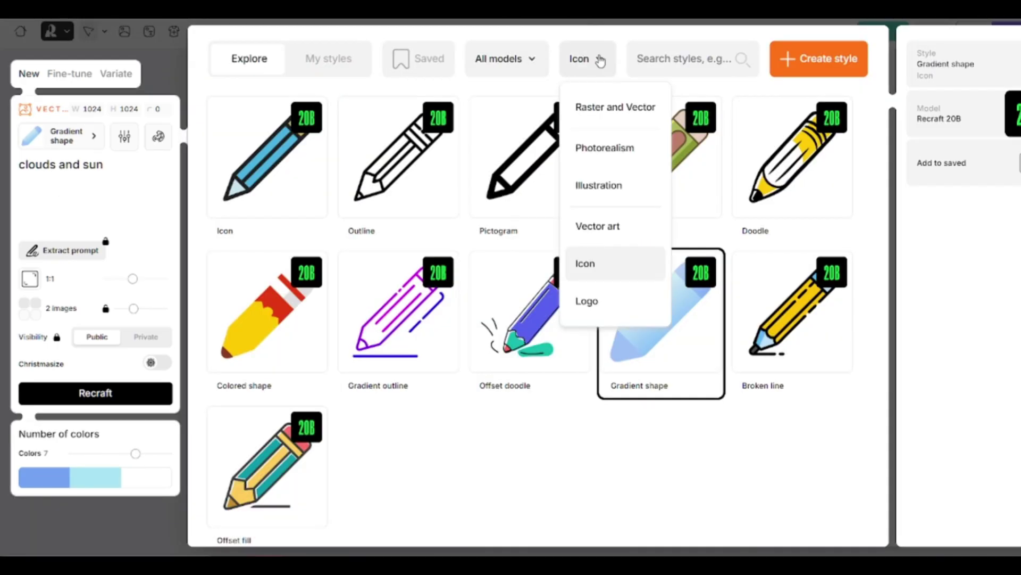
- Generate 'logo of an it company' in the Pop Emblem logo style and compare results
{"action": "left_click", "coordinate": [589, 299]}
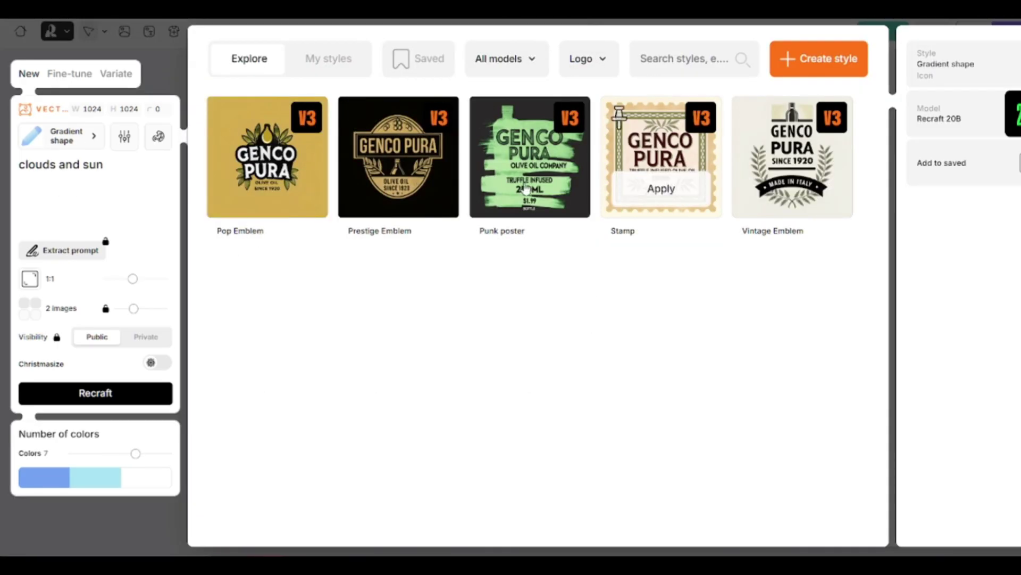
{"action": "left_click", "coordinate": [275, 195]}
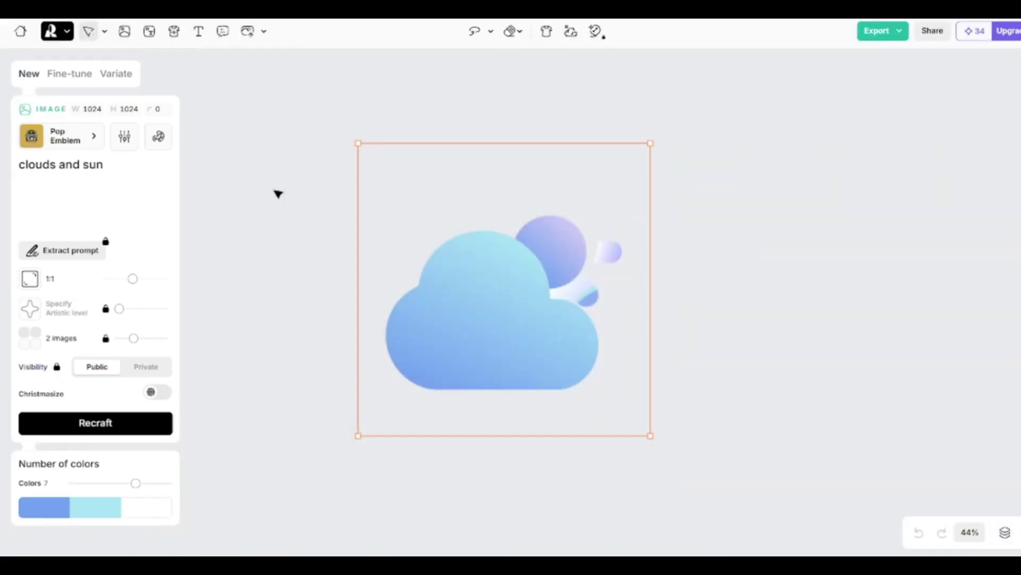
{"action": "type", "text": "logo of an it company"}
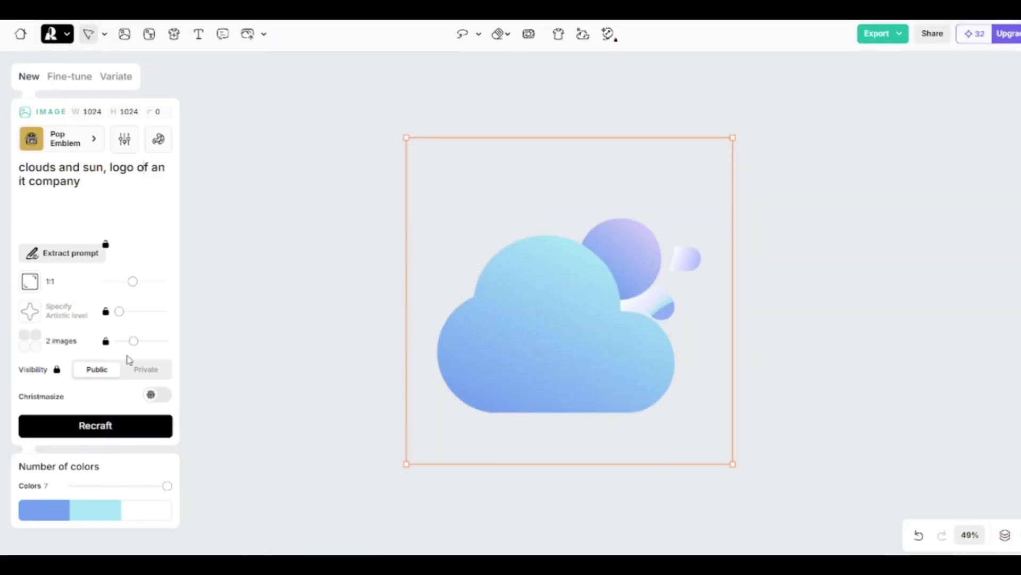
{"action": "left_click", "coordinate": [139, 426]}
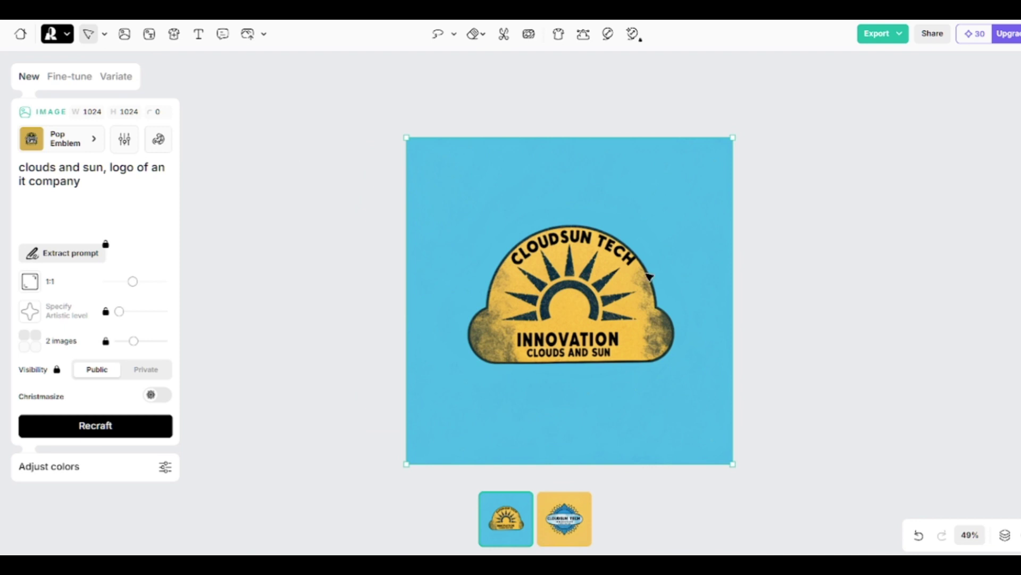
{"action": "left_click", "coordinate": [564, 534]}
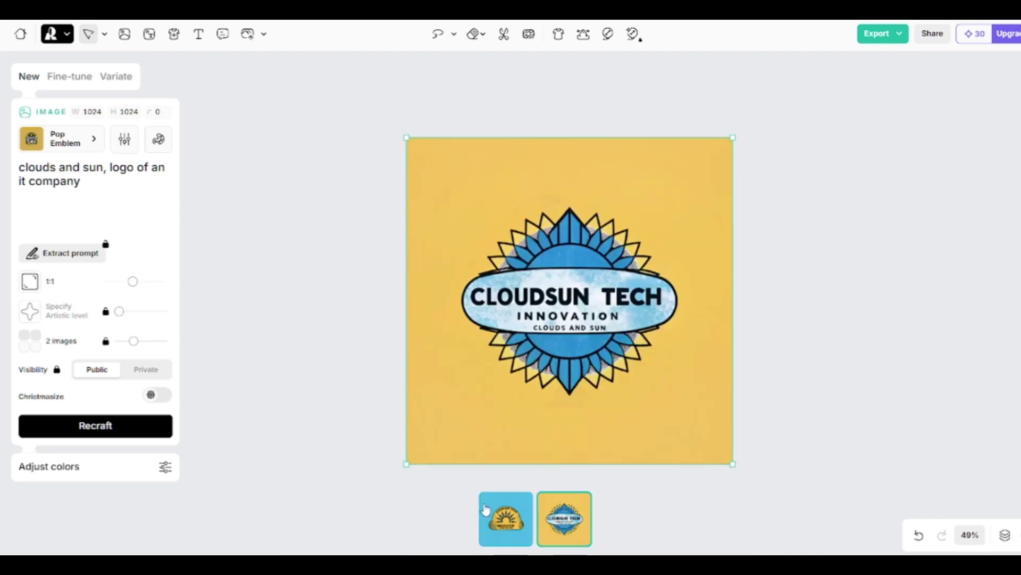
{"action": "left_click", "coordinate": [508, 524]}
- Prefix the prompt with 'minimalistic logo,' and regenerate, comparing both versions
{"action": "left_click", "coordinate": [19, 167]}
{"action": "type", "text": "minimalistic logo,"}
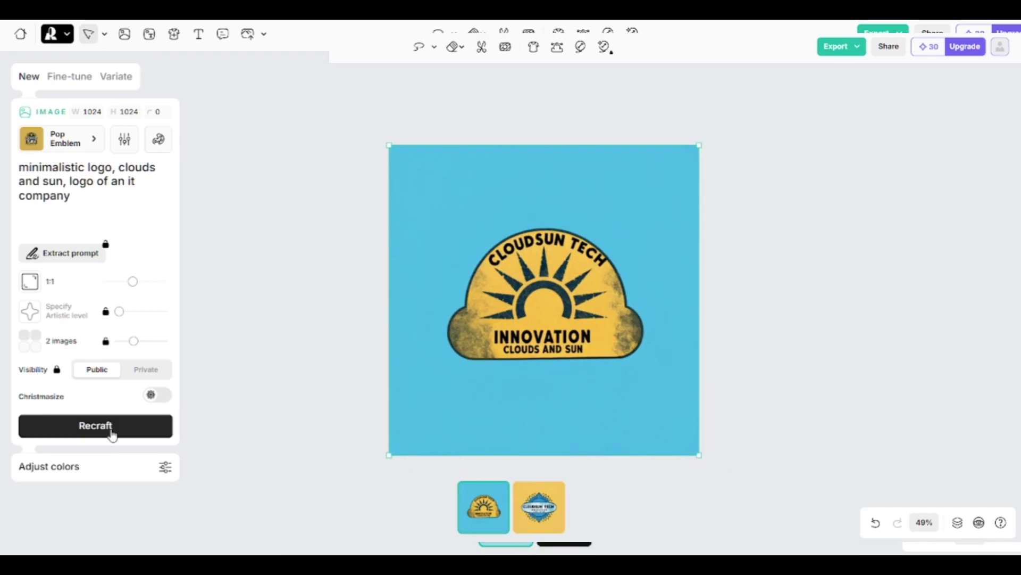
{"action": "left_click", "coordinate": [110, 425]}
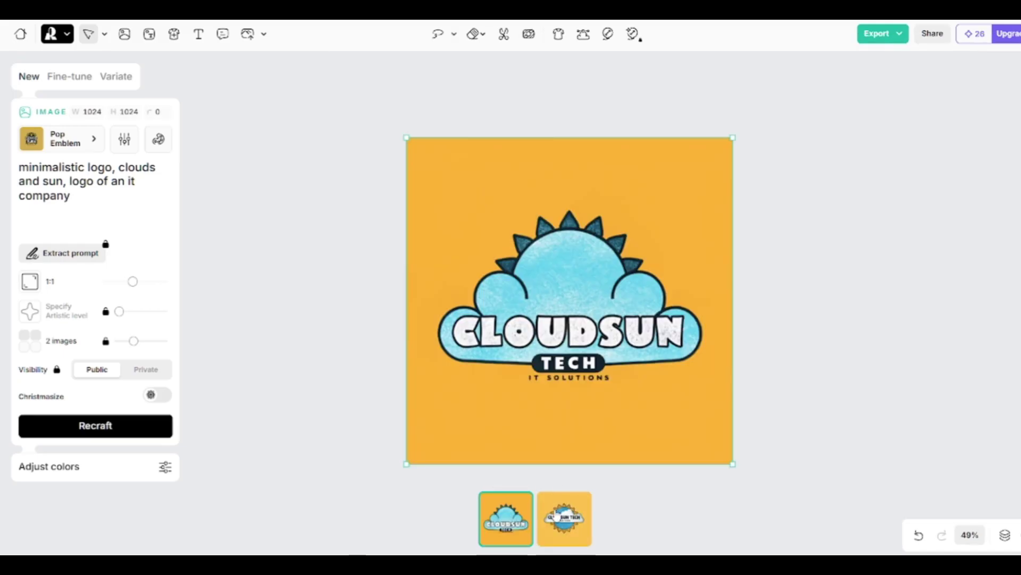
{"action": "left_click", "coordinate": [554, 516]}
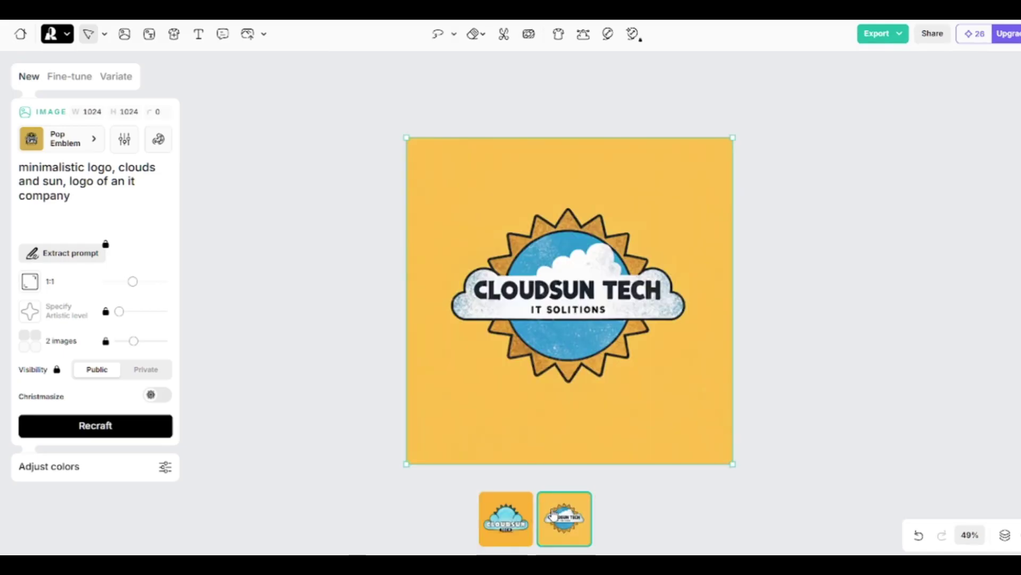
{"action": "left_click", "coordinate": [485, 517]}
- Regenerate the logos in Vintage Emblem style and pick the striped CLOUDSUN TECH emblem
{"action": "left_click", "coordinate": [68, 143]}
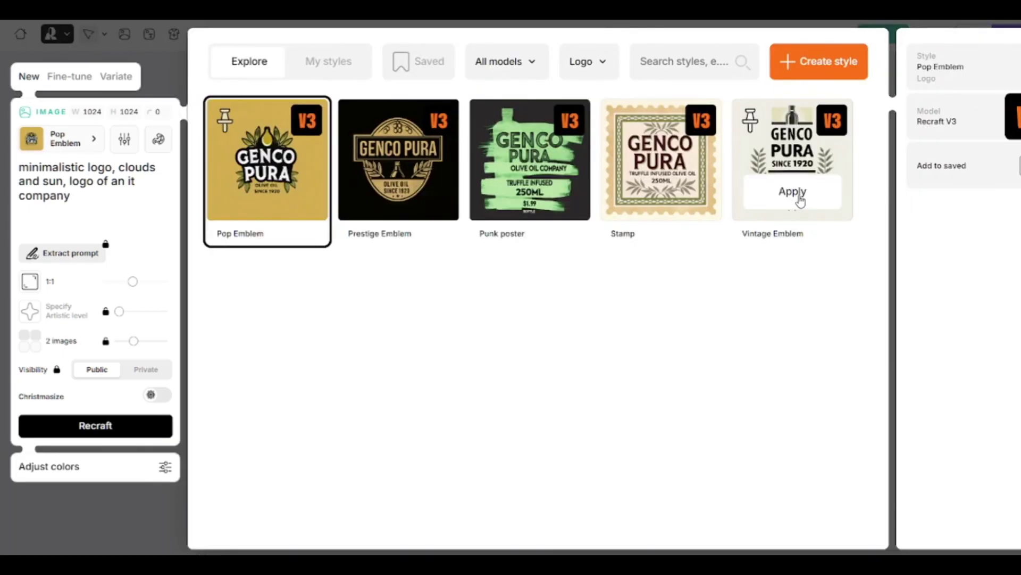
{"action": "left_click", "coordinate": [792, 192]}
{"action": "left_click", "coordinate": [97, 426]}
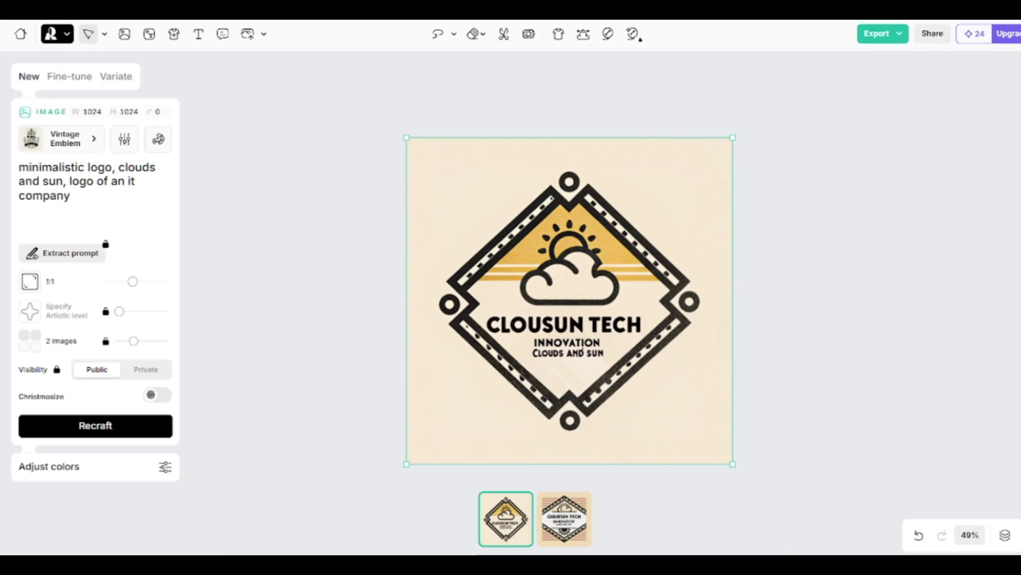
{"action": "left_click", "coordinate": [567, 513]}
{"action": "left_click", "coordinate": [506, 511]}
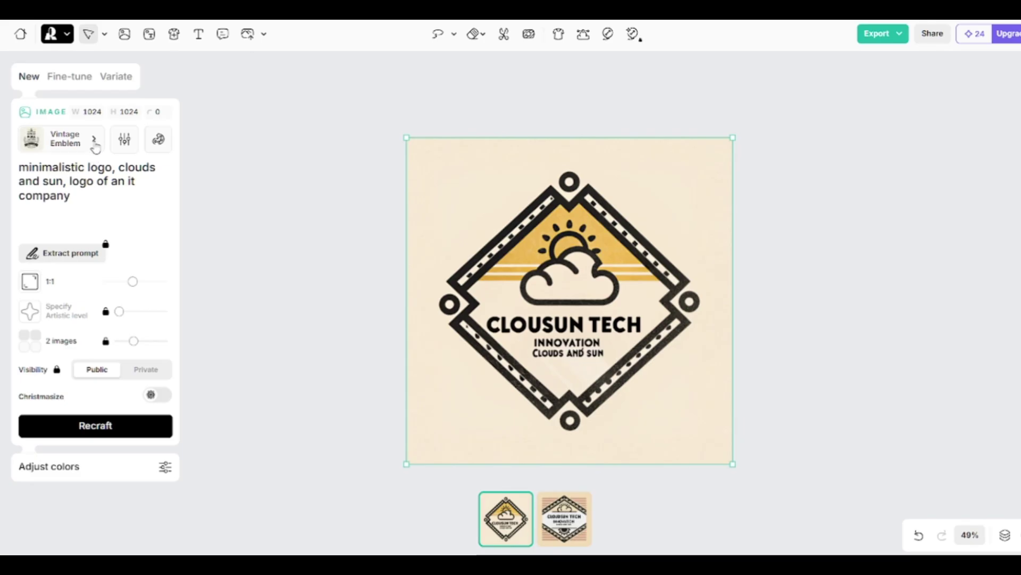
{"action": "left_click", "coordinate": [571, 514]}
- Vectorize the emblem and set its colour count to 23
{"action": "left_click", "coordinate": [584, 34]}
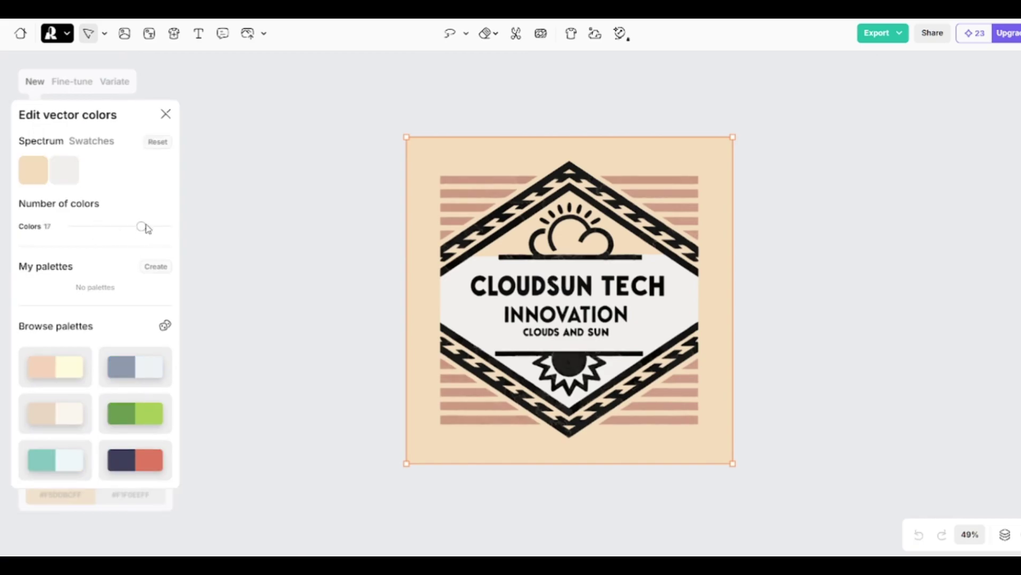
{"action": "scroll", "coordinate": [519, 176], "scroll_direction": "up", "scroll_amount": 8}
{"action": "left_click_drag", "start_coordinate": [147, 228], "coordinate": [107, 231]}
{"action": "scroll", "coordinate": [342, 233], "scroll_direction": "down", "scroll_amount": 8}
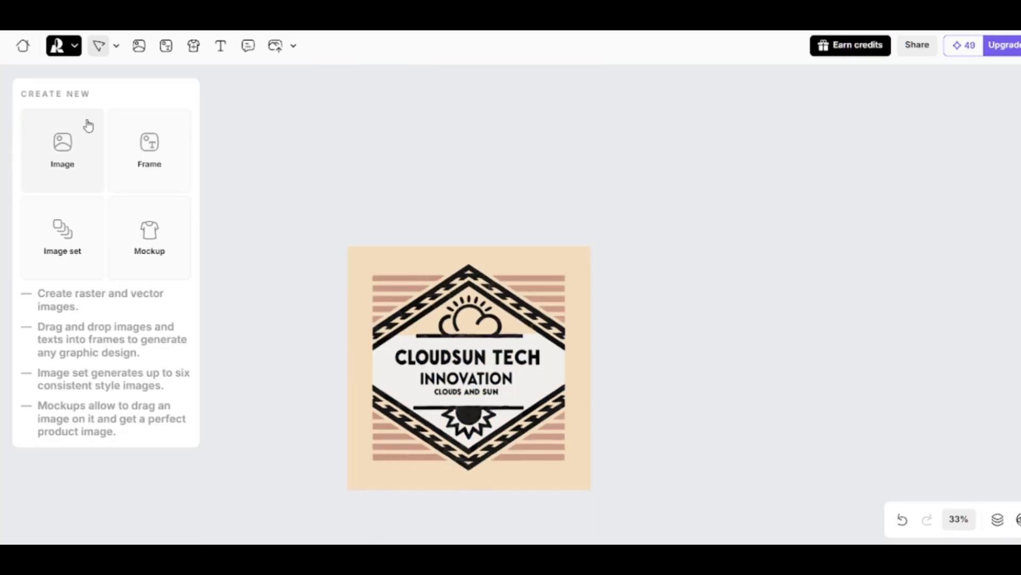
- Place a new image frame beside the CLOUDSUN TECH logo
{"action": "left_click", "coordinate": [88, 126]}
{"action": "left_click", "coordinate": [736, 222]}
{"action": "left_click", "coordinate": [525, 274]}
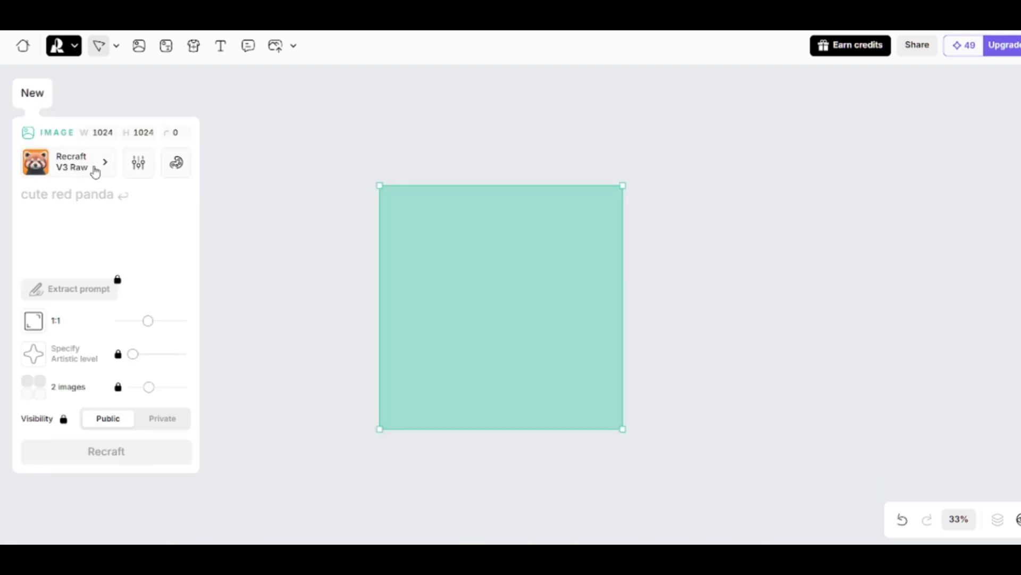
- Start a custom style, entering text and keeping the Photorealism category
{"action": "left_click", "coordinate": [94, 166]}
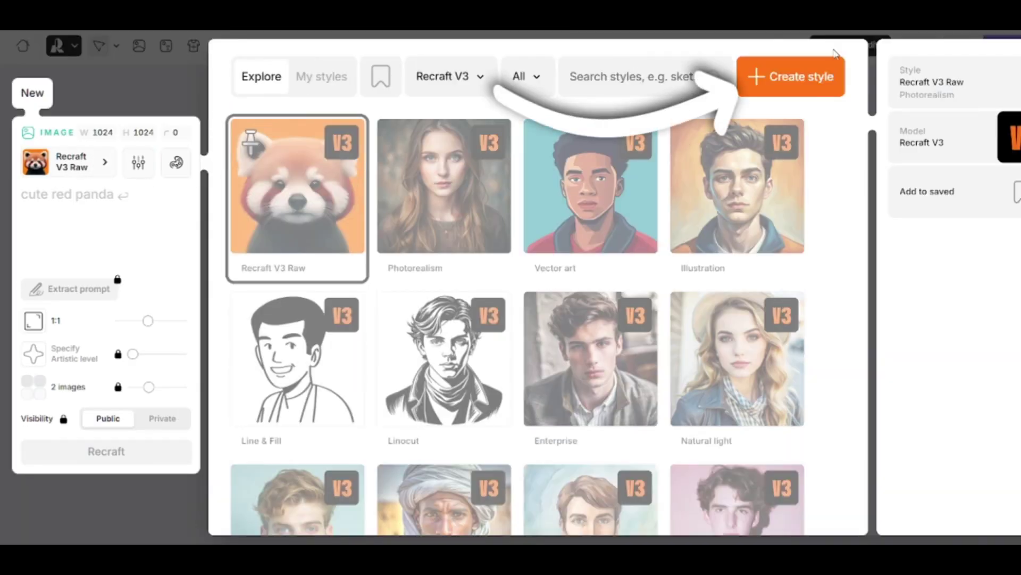
{"action": "left_click", "coordinate": [798, 79]}
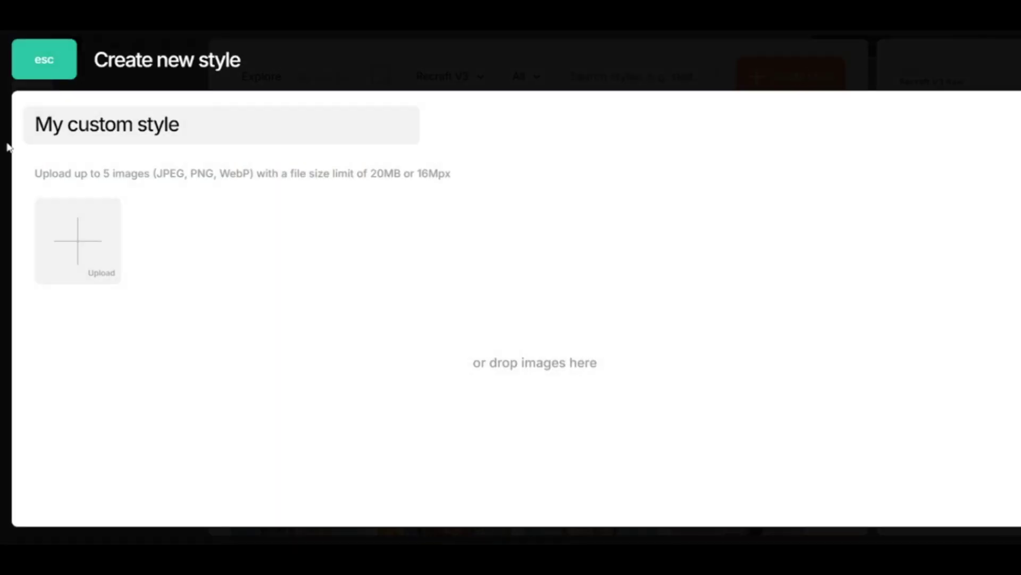
{"action": "type", "text": "rthtr"}
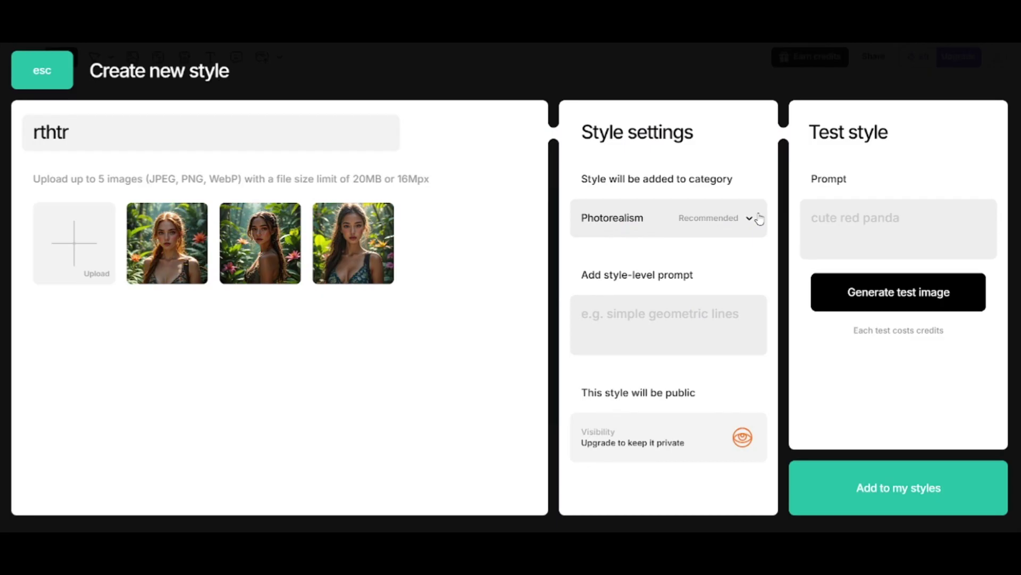
{"action": "left_click", "coordinate": [759, 219]}
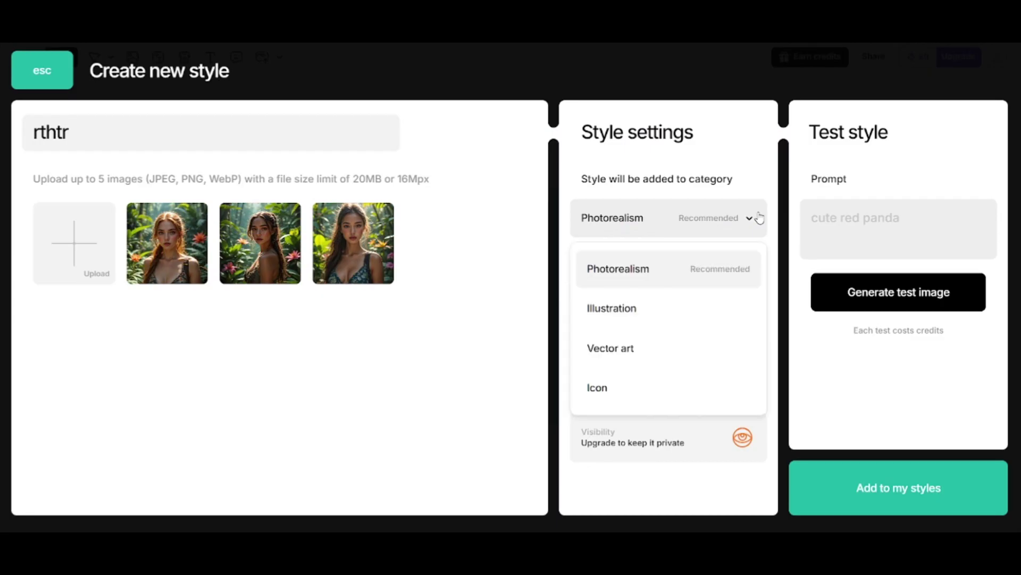
{"action": "left_click", "coordinate": [747, 148]}
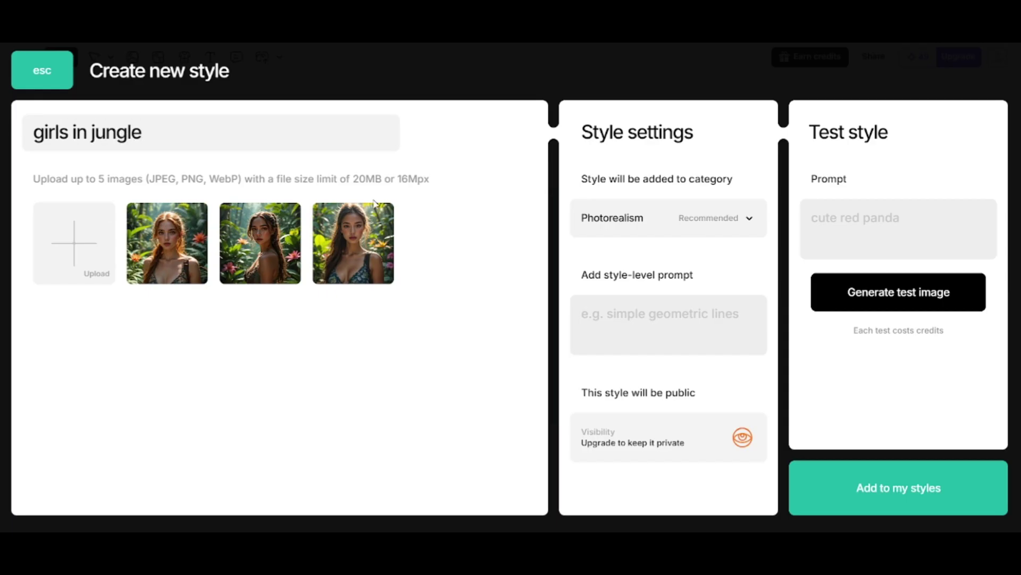
- Generate and preview a 'cute red panda' test image with the new style
{"action": "left_click", "coordinate": [871, 227]}
{"action": "type", "text": "cut"}
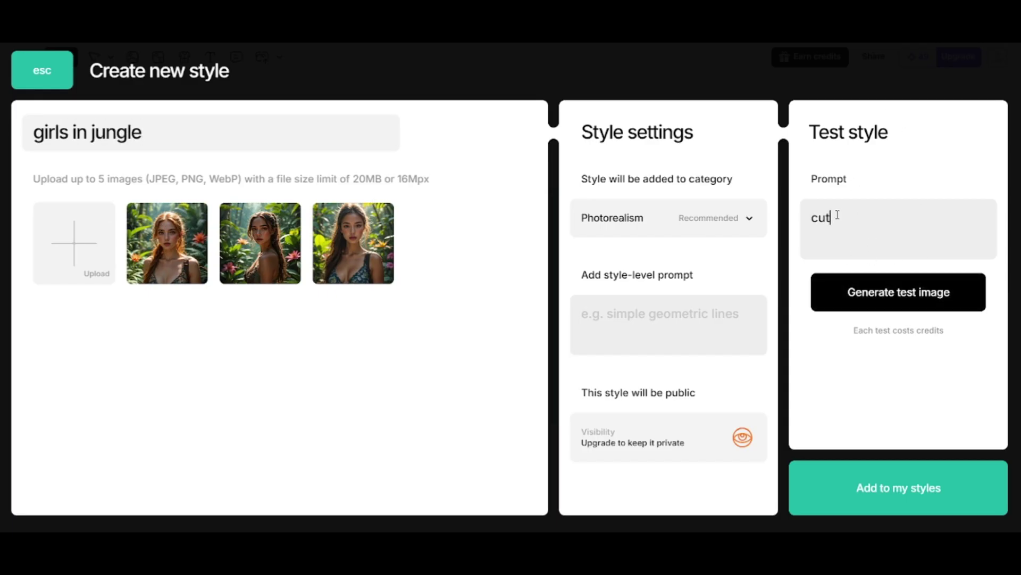
{"action": "type", "text": "e red panda"}
{"action": "left_click", "coordinate": [898, 292]}
{"action": "left_click", "coordinate": [954, 402]}
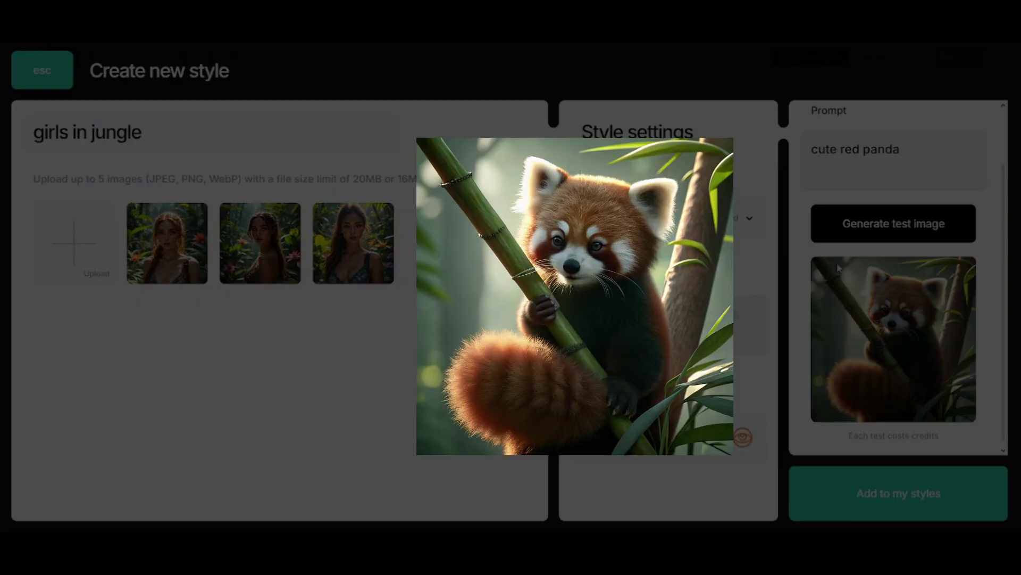
{"action": "left_click", "coordinate": [862, 501]}
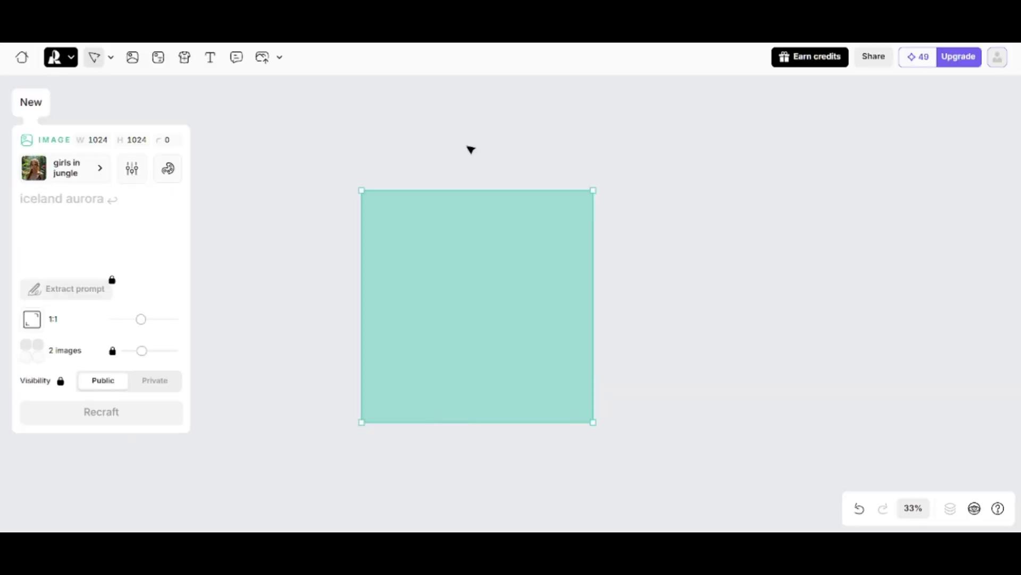
- Generate images of a girl in the forest and compare both versions
{"action": "left_click", "coordinate": [65, 191]}
{"action": "type", "text": "girl in the forest"}
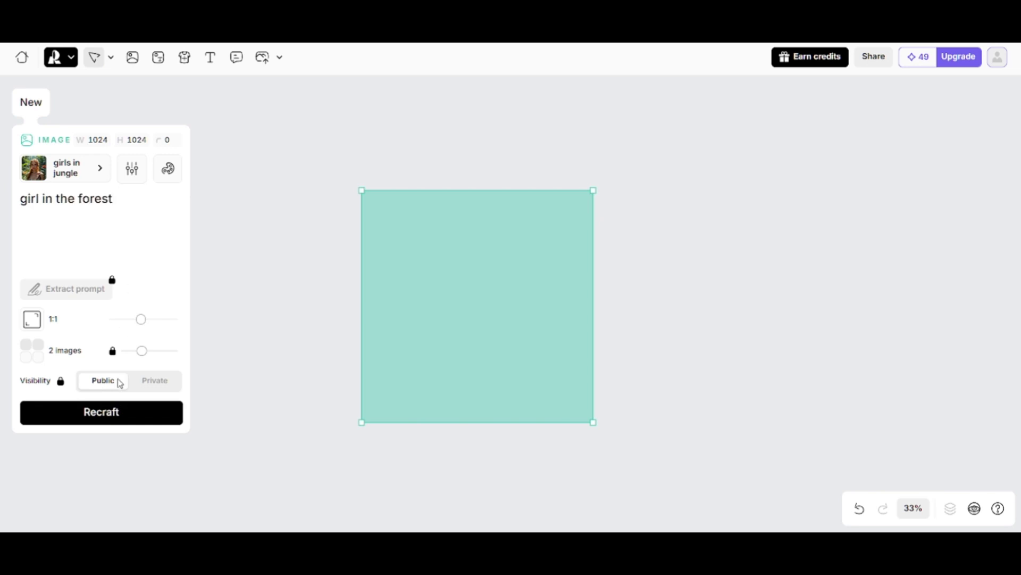
{"action": "left_click", "coordinate": [127, 416]}
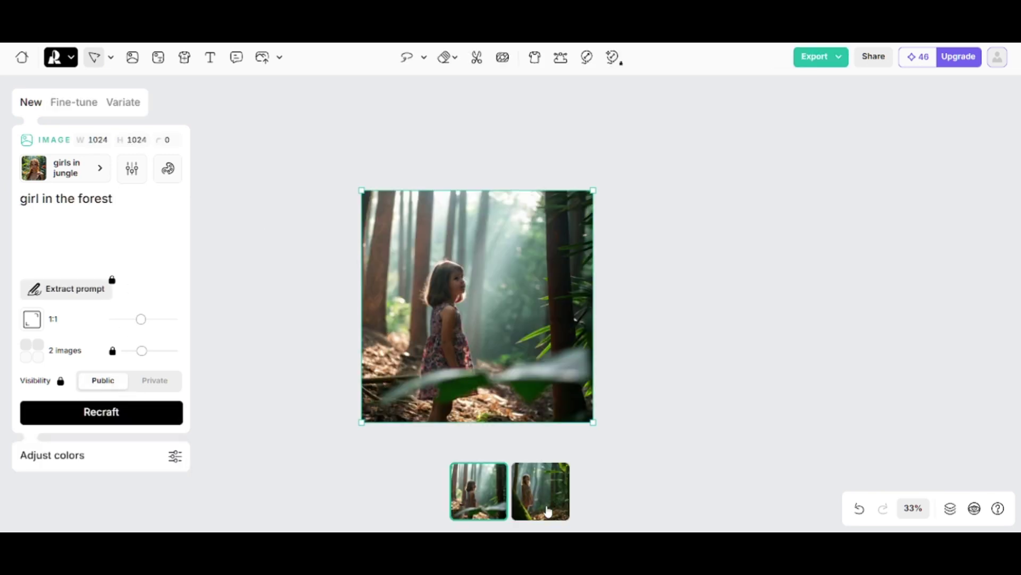
{"action": "left_click", "coordinate": [548, 510]}
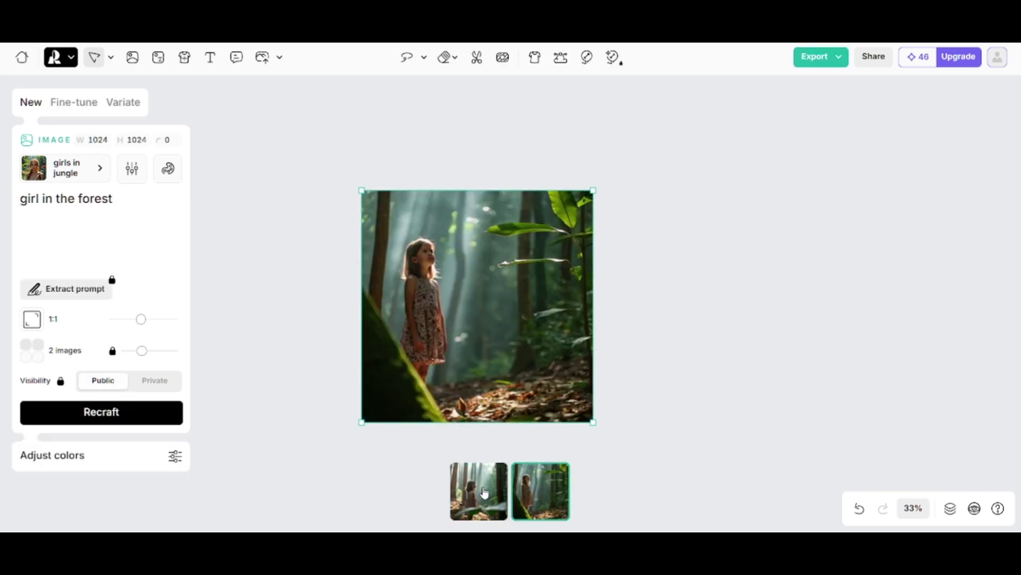
{"action": "left_click", "coordinate": [484, 491]}
- Refine the prompt with '21-years-old' and 'close-up of', regenerating the jellyfish images
{"action": "type", "text": "21-years-old"}
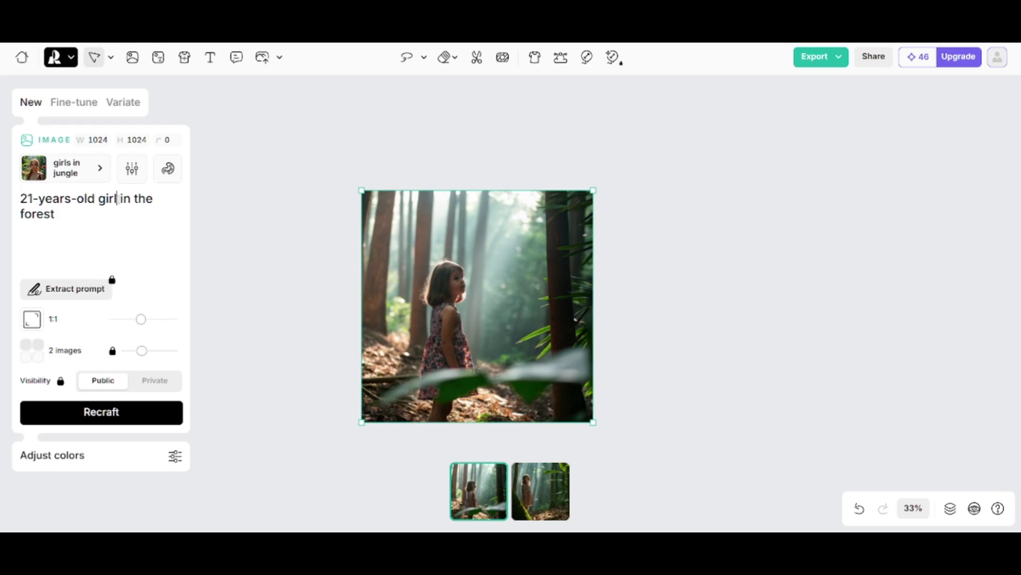
{"action": "left_click", "coordinate": [105, 411]}
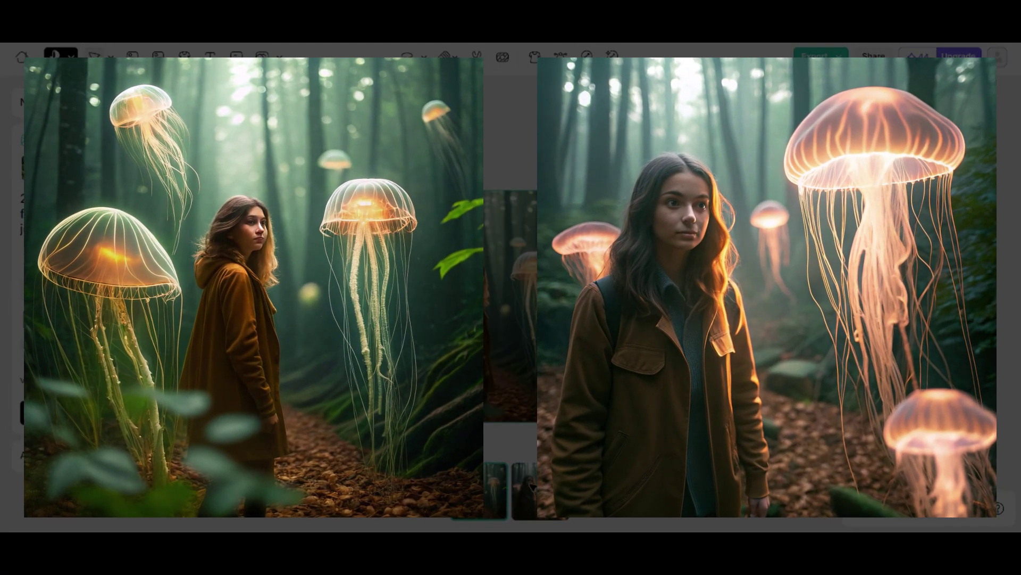
{"action": "type", "text": "close-up of 21-years-old"}
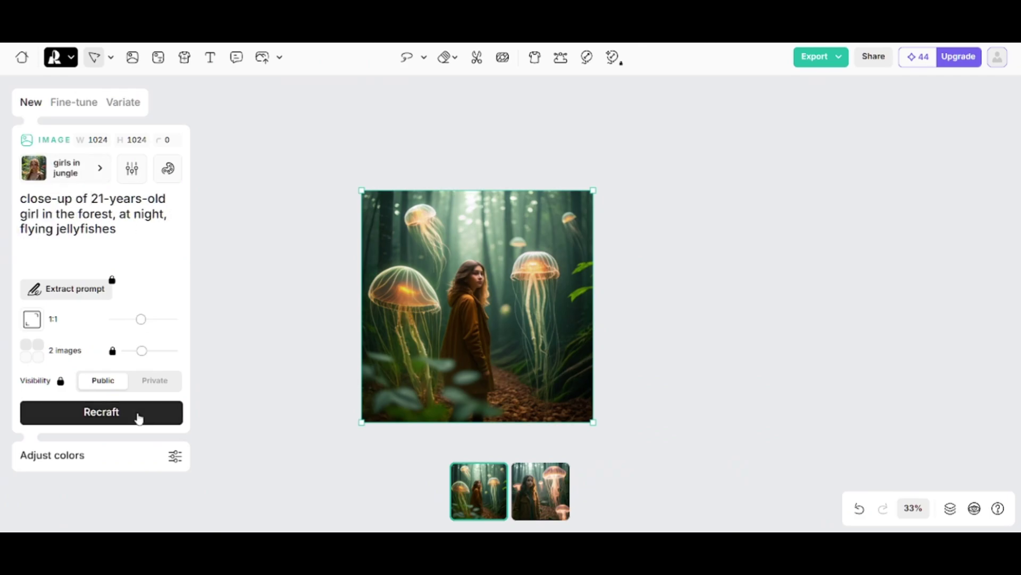
{"action": "left_click", "coordinate": [139, 418]}
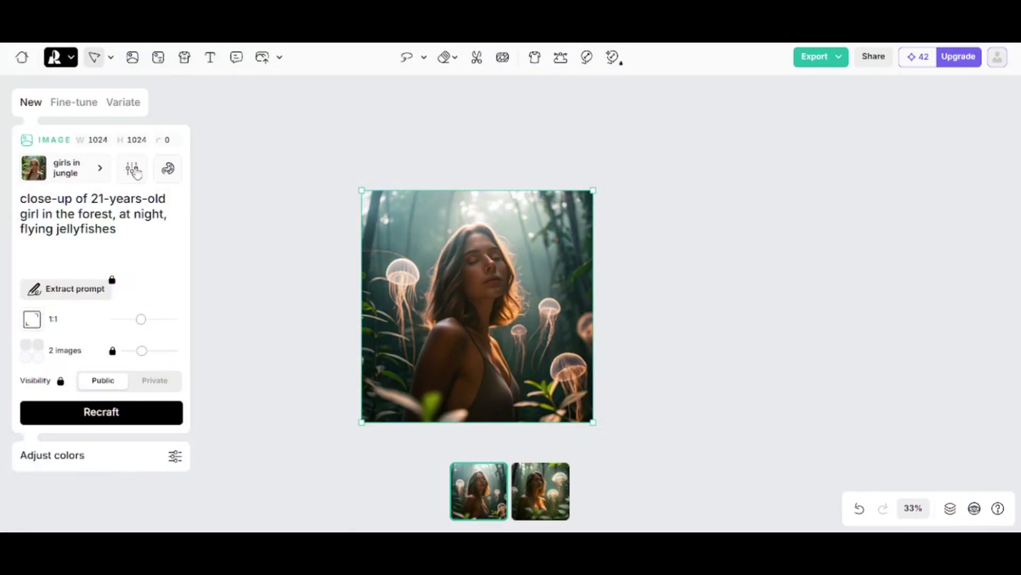
- Regenerate the close-up in 3:4, then swap '21-years-old girl' for 'medieval knight'
{"action": "left_click", "coordinate": [133, 169]}
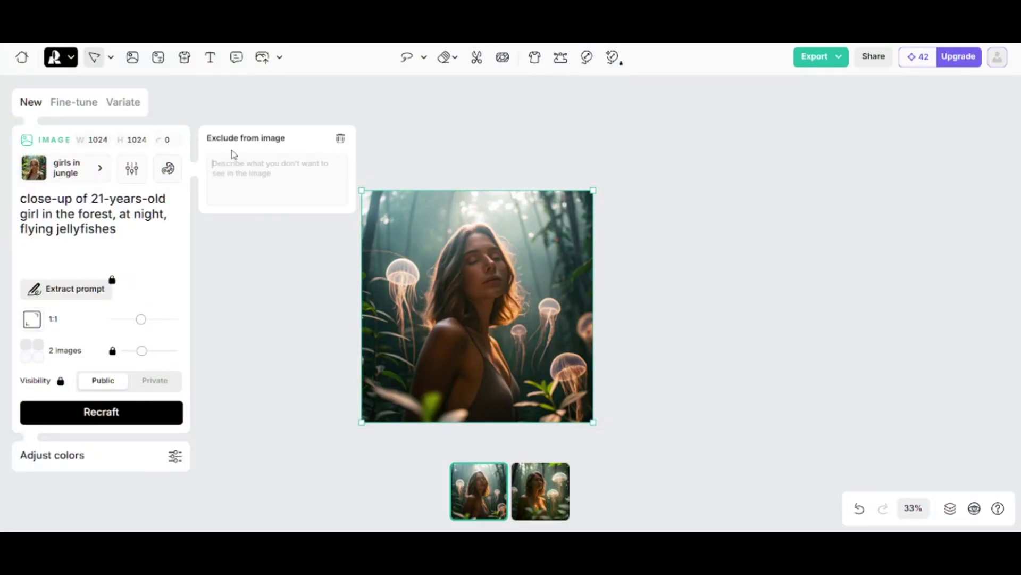
{"action": "left_click_drag", "start_coordinate": [140, 320], "coordinate": [149, 319]}
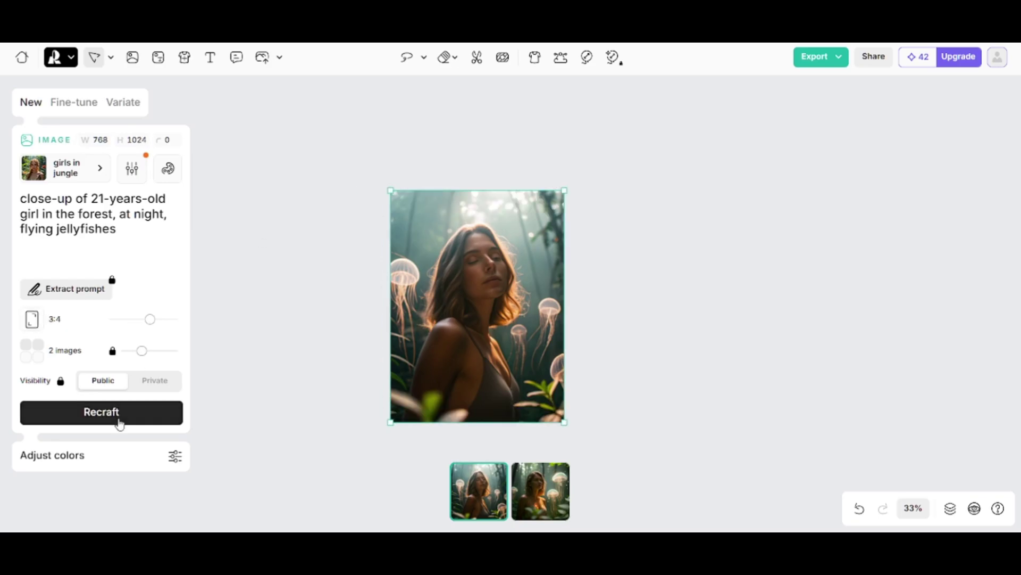
{"action": "left_click", "coordinate": [119, 421]}
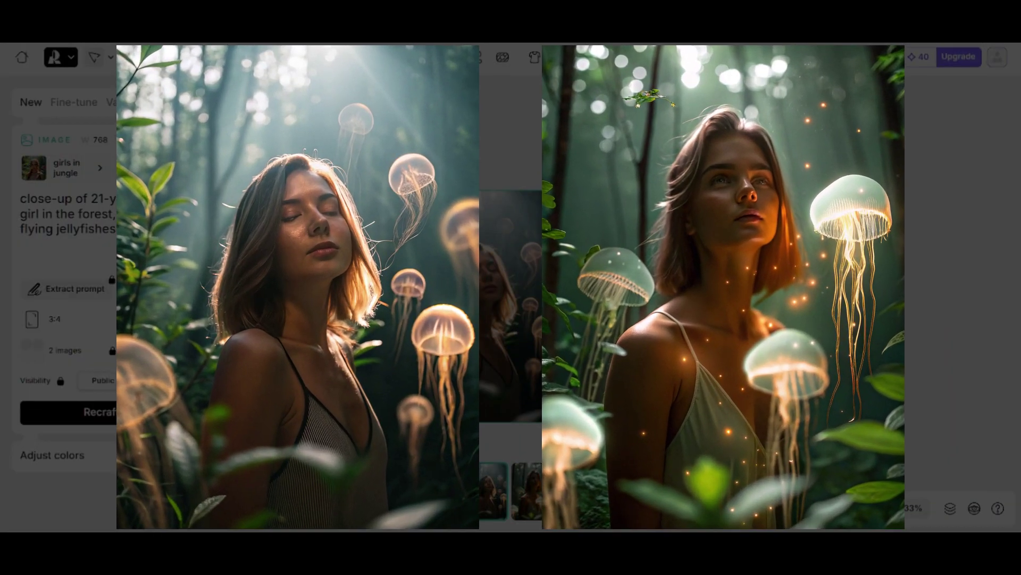
{"action": "left_click_drag", "start_coordinate": [75, 198], "coordinate": [37, 214]}
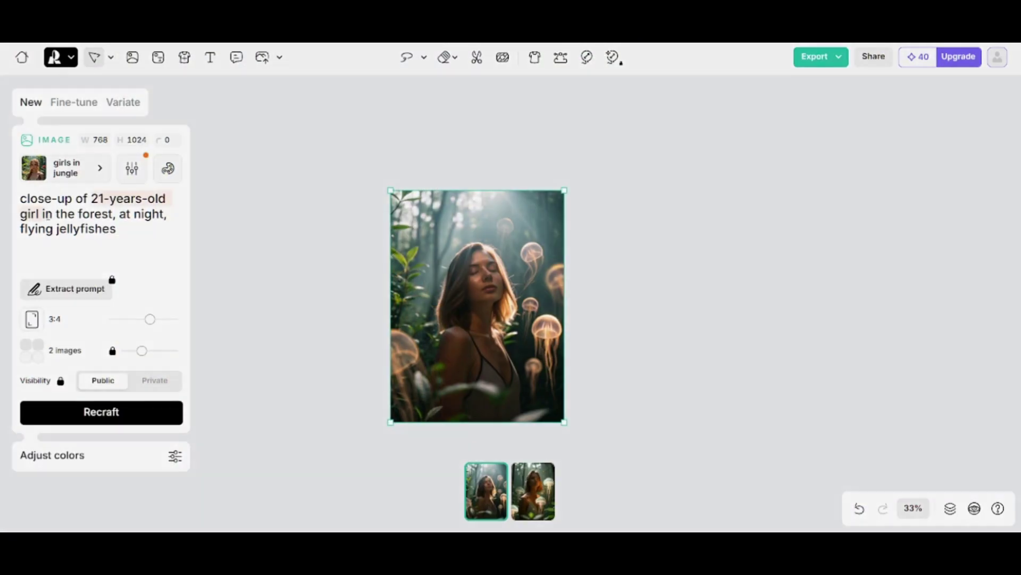
{"action": "type", "text": "medieval knight"}
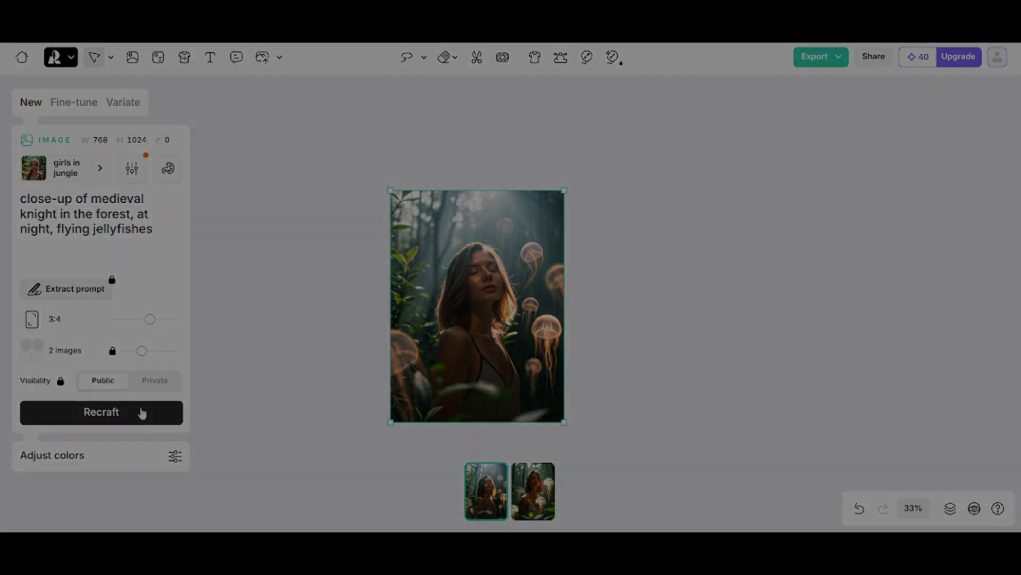
{"action": "left_click", "coordinate": [141, 412]}
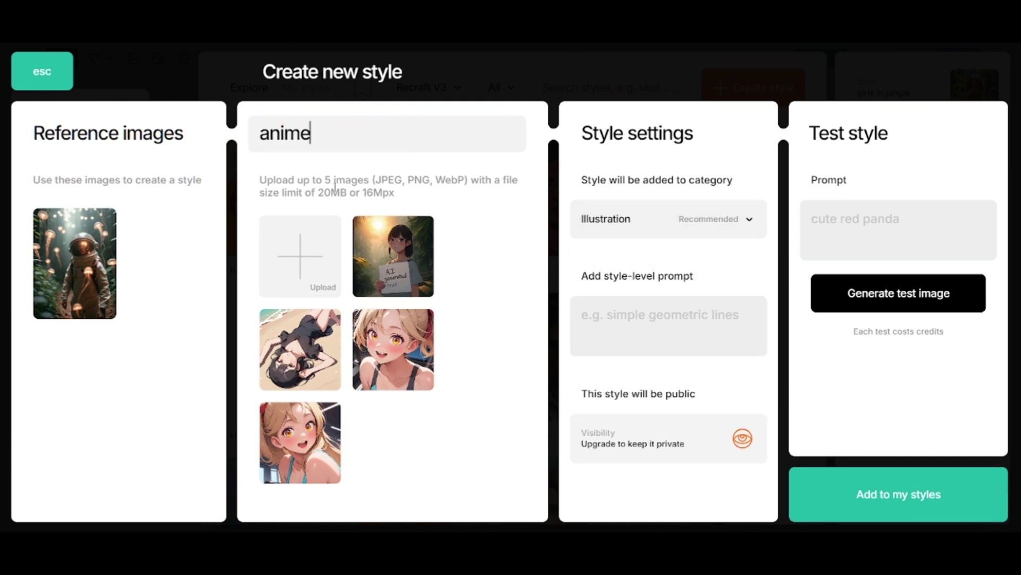
- Test the 'anime' style and generate the astronaut prompt with it
{"action": "type", "text": "da"}
{"action": "left_click", "coordinate": [861, 292]}
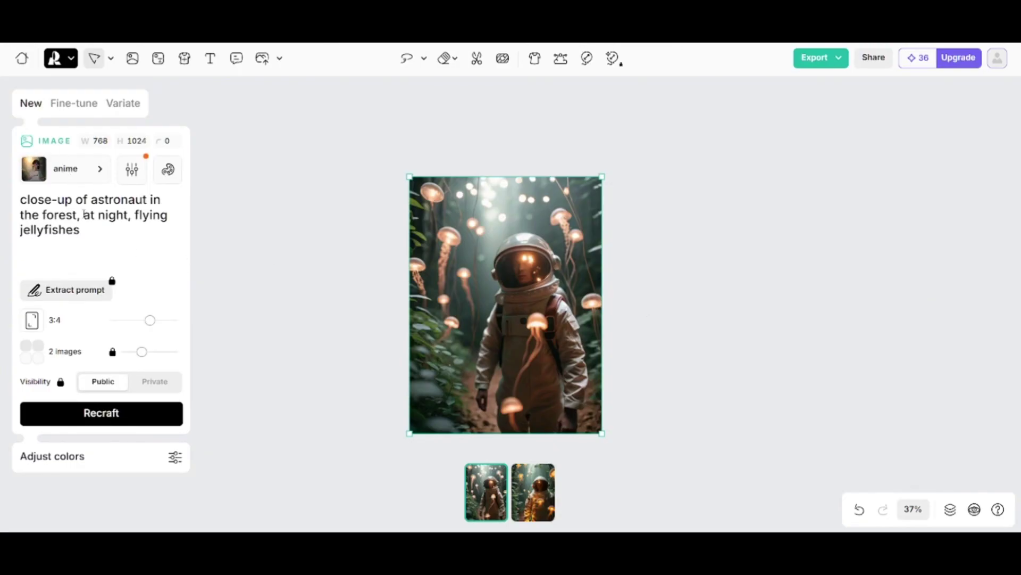
{"action": "left_click", "coordinate": [126, 421]}
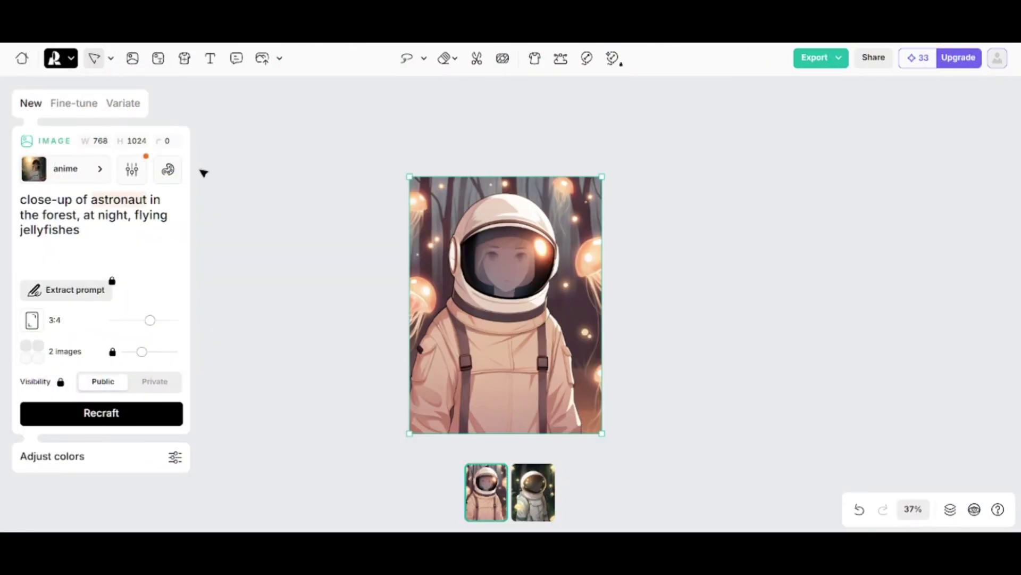
- Change 'astronaut' to 'guy', regenerate, and begin a new style from the image
{"action": "type", "text": "guy"}
{"action": "left_click", "coordinate": [126, 407]}
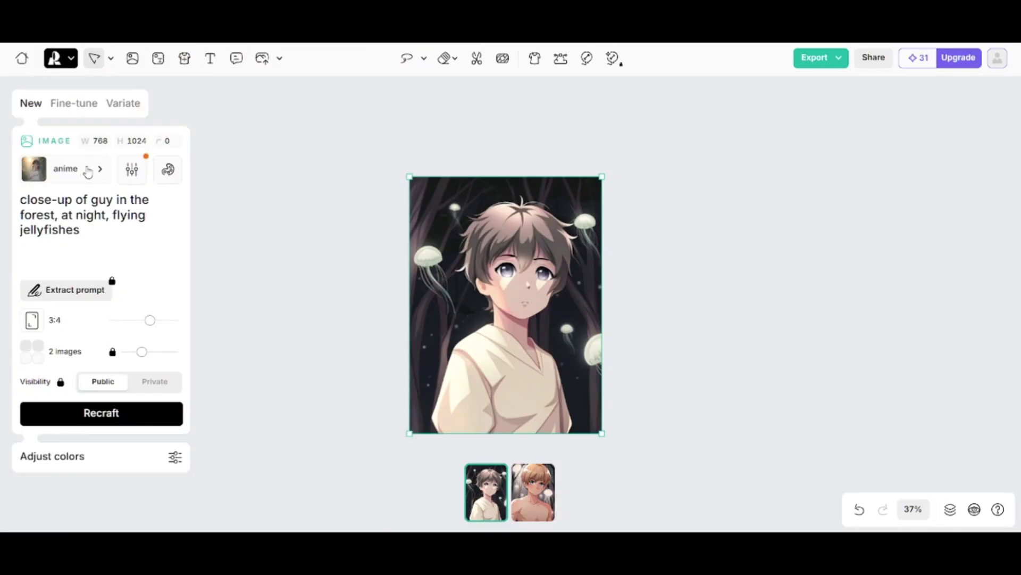
{"action": "left_click", "coordinate": [89, 169]}
{"action": "left_click", "coordinate": [725, 91]}
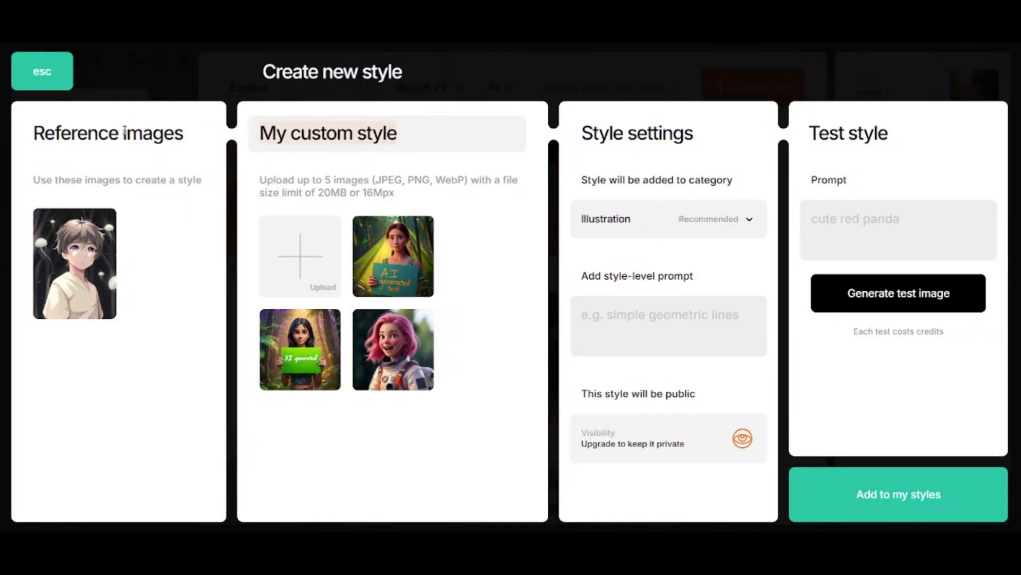
- Save the new style as '3d cartoon' in My styles and set proportions to 14:10
{"action": "type", "text": "3d cartoon"}
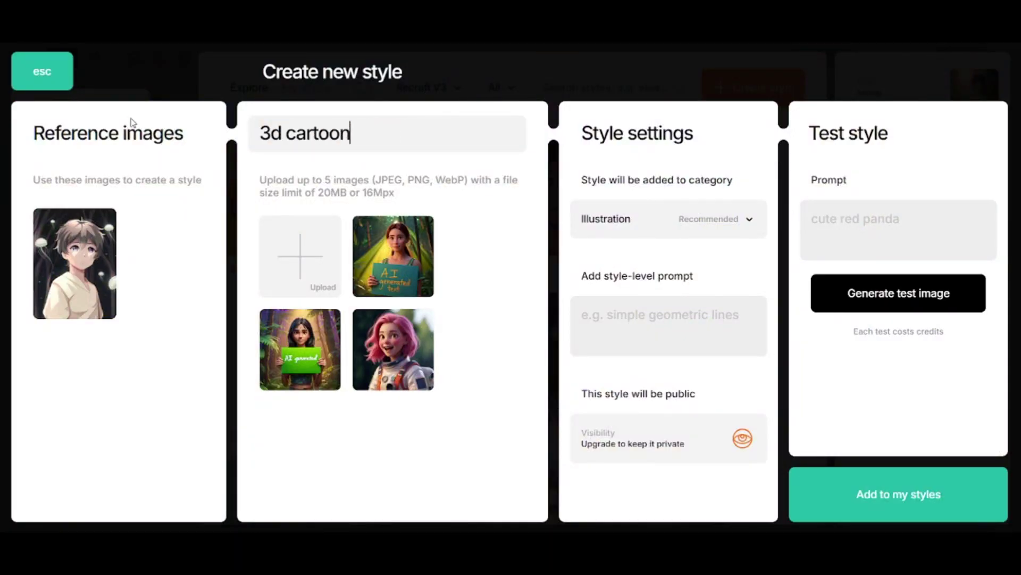
{"action": "left_click", "coordinate": [880, 496]}
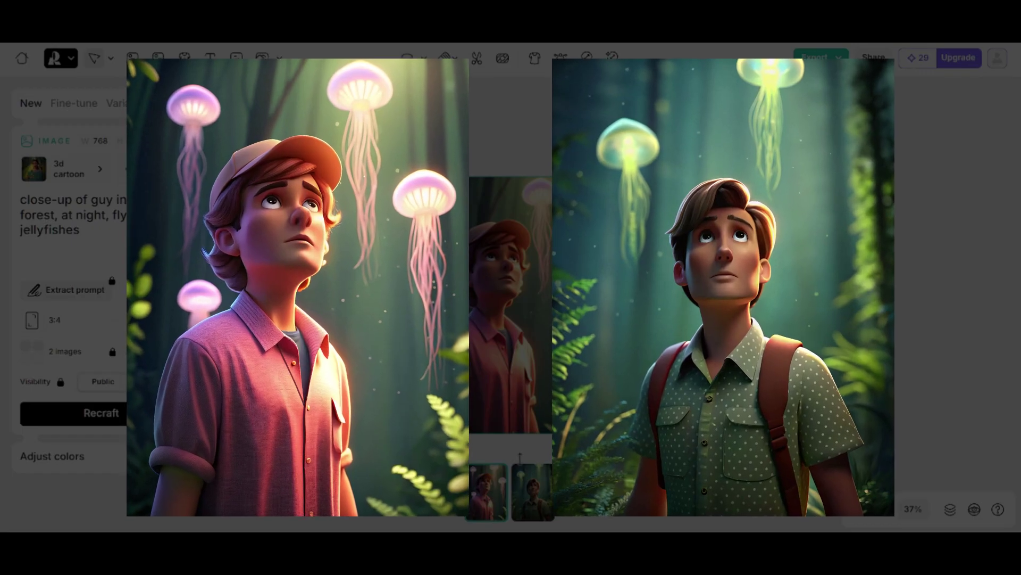
{"action": "left_click_drag", "start_coordinate": [118, 321], "coordinate": [127, 322]}
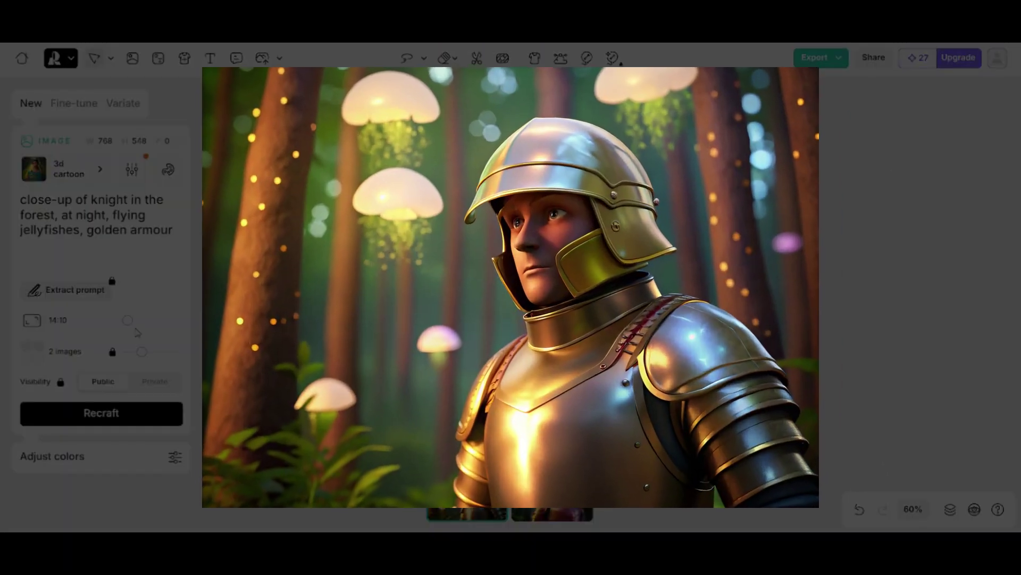
- Replace 'knight' with '22-years-old girl', drop the golden armour part, and generate images
{"action": "double_click", "coordinate": [96, 200]}
{"action": "type", "text": "22-years-old girl"}
{"action": "left_click", "coordinate": [173, 230]}
{"action": "key", "text": "BackSpace"}
{"action": "key", "text": "BackSpace"}
{"action": "key", "text": "BackSpace"}
{"action": "key", "text": "BackSpace"}
{"action": "key", "text": "BackSpace"}
{"action": "key", "text": "BackSpace"}
{"action": "key", "text": "BackSpace"}
{"action": "key", "text": "BackSpace"}
{"action": "key", "text": "BackSpace"}
{"action": "key", "text": "BackSpace"}
{"action": "key", "text": "BackSpace"}
{"action": "key", "text": "BackSpace"}
{"action": "key", "text": "BackSpace"}
{"action": "key", "text": "BackSpace"}
{"action": "key", "text": "BackSpace"}
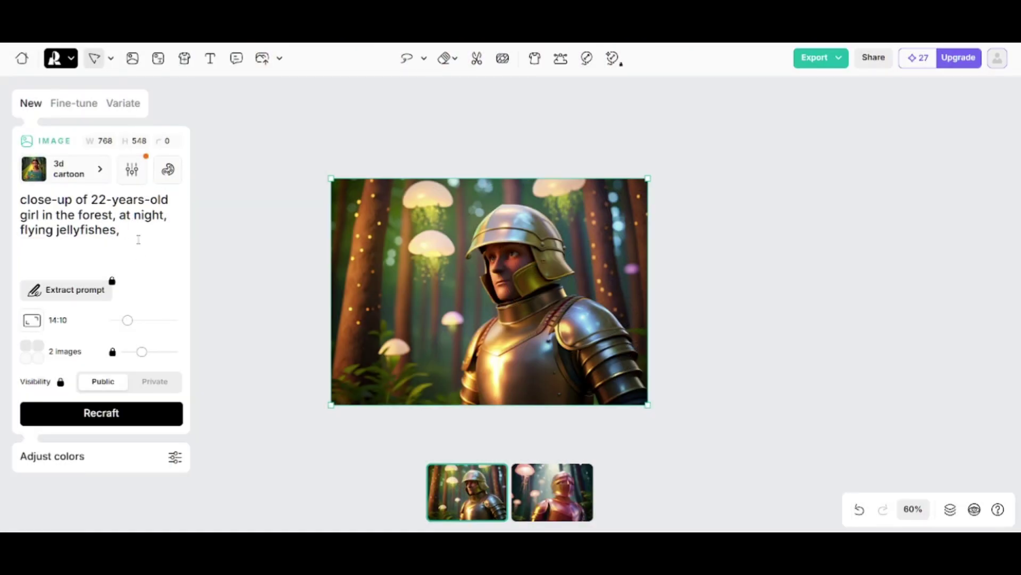
{"action": "left_click", "coordinate": [113, 418]}
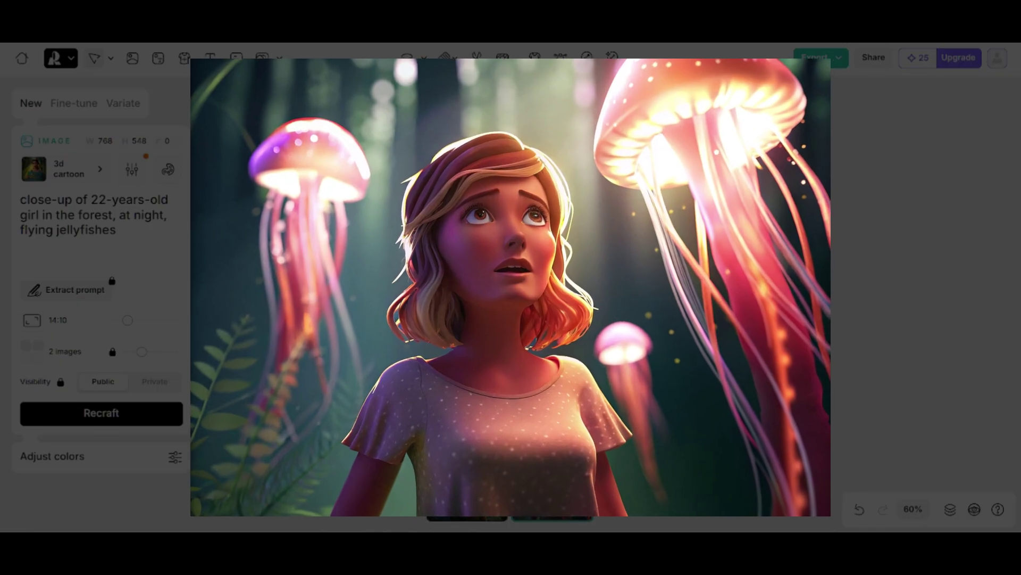
- Generate 3d cartoon images from the prompt 'retro-futuristic sports car in…'
{"action": "left_click", "coordinate": [21, 87]}
{"action": "key", "text": "ctrl+a"}
{"action": "type", "text": "retro-futuristic sports car in"}
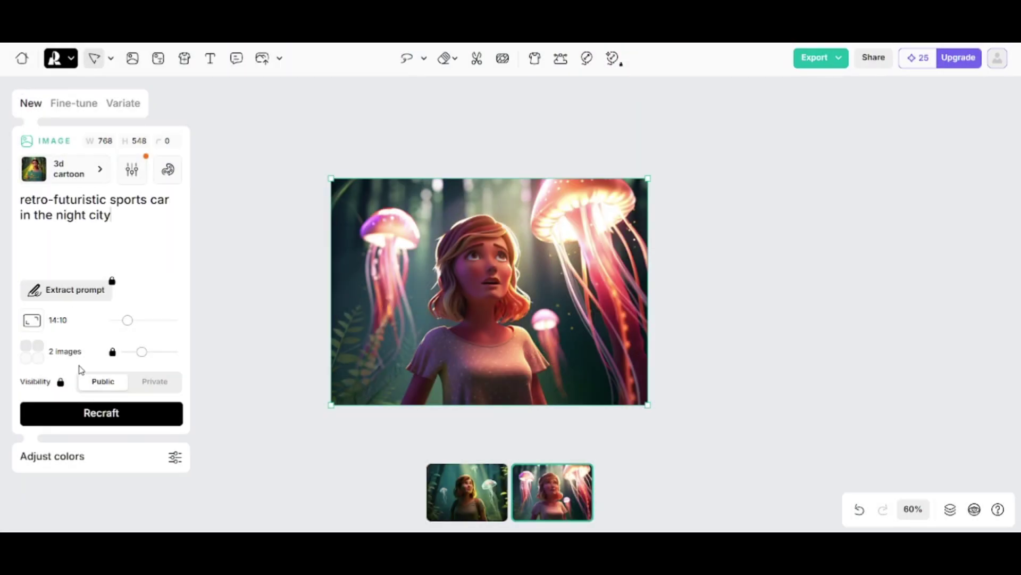
{"action": "left_click", "coordinate": [85, 413]}
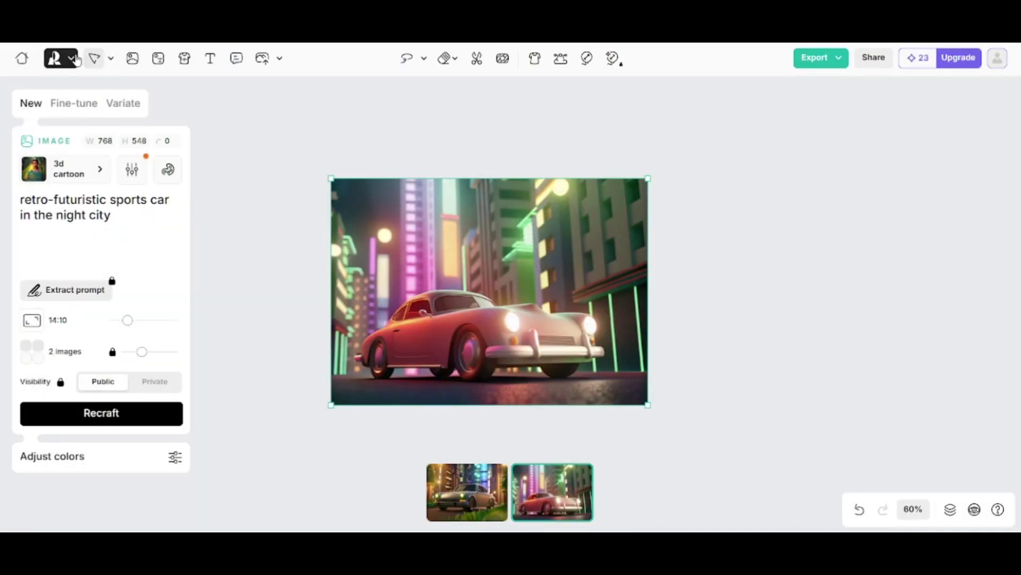
- Open History from the main menu and view the jellyfish-girl image's details
{"action": "left_click", "coordinate": [72, 59]}
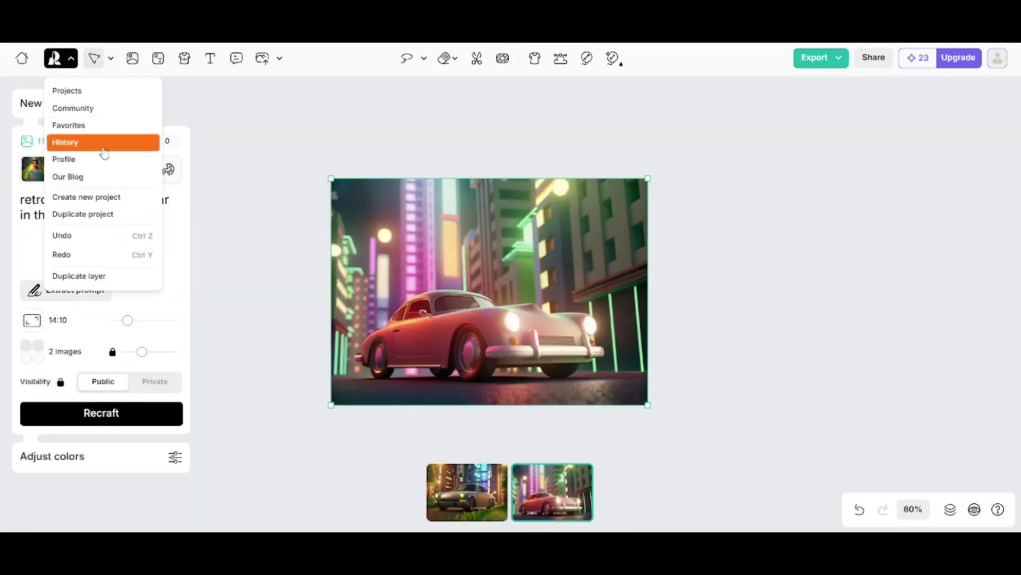
{"action": "left_click", "coordinate": [101, 145]}
{"action": "left_click", "coordinate": [426, 176]}
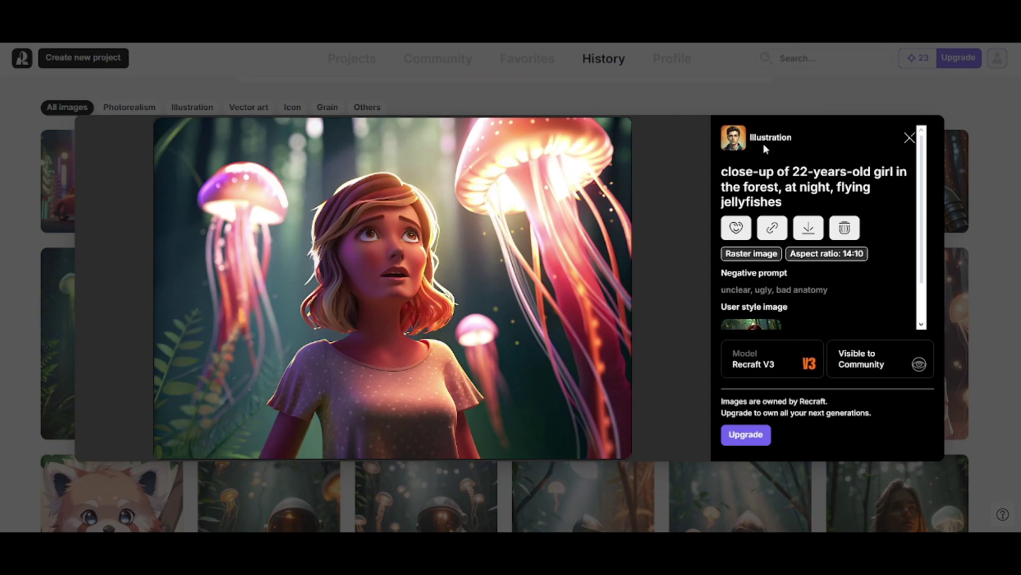